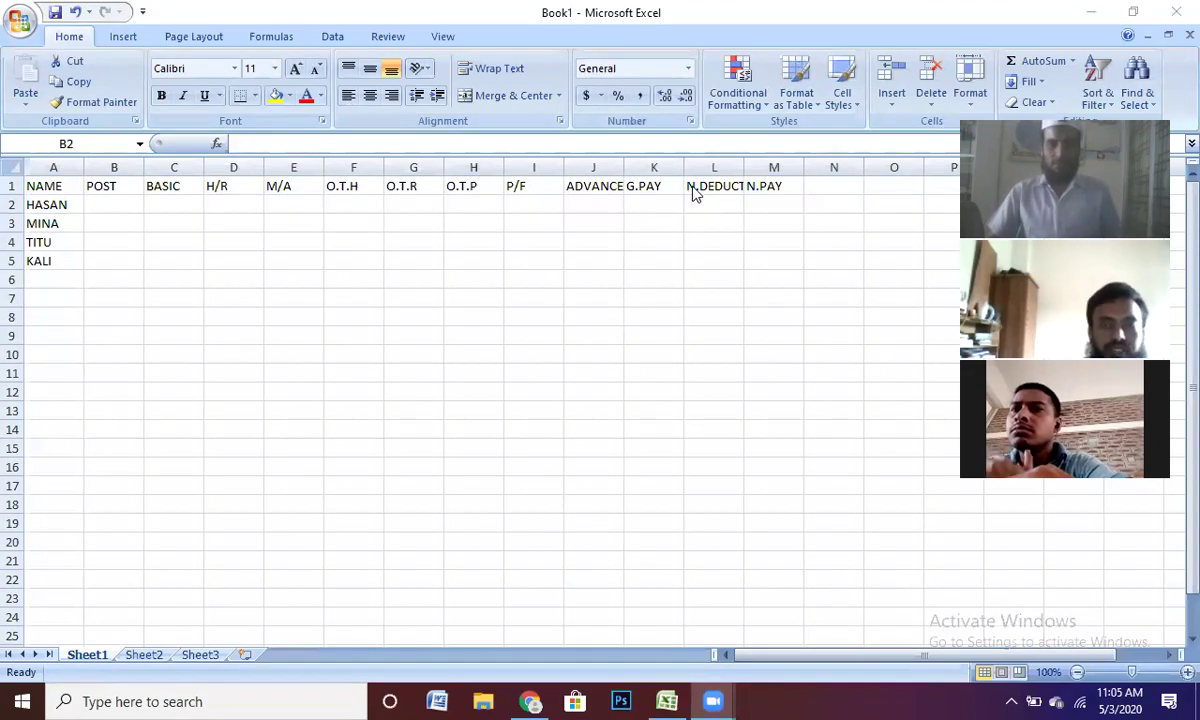
Auto-fit the widths of the ADVANCE and N.DEDUCT columns to their headings.
left_click(584, 180)
left_click(595, 184)
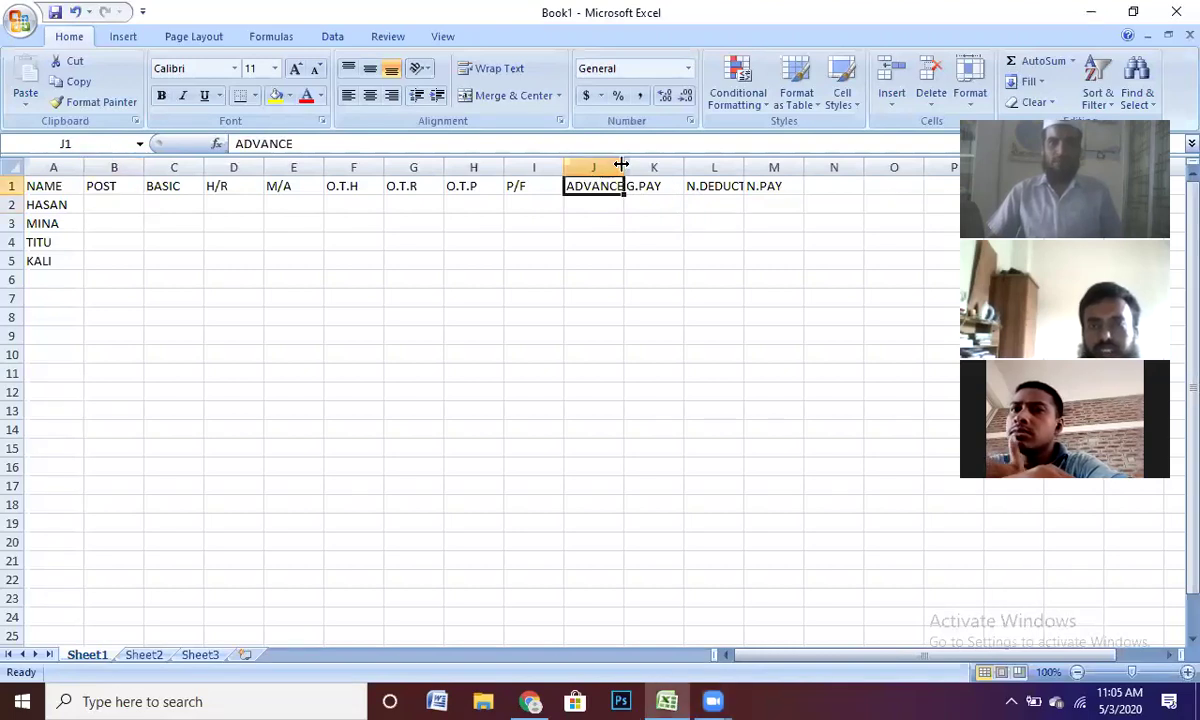
double_click(623, 166)
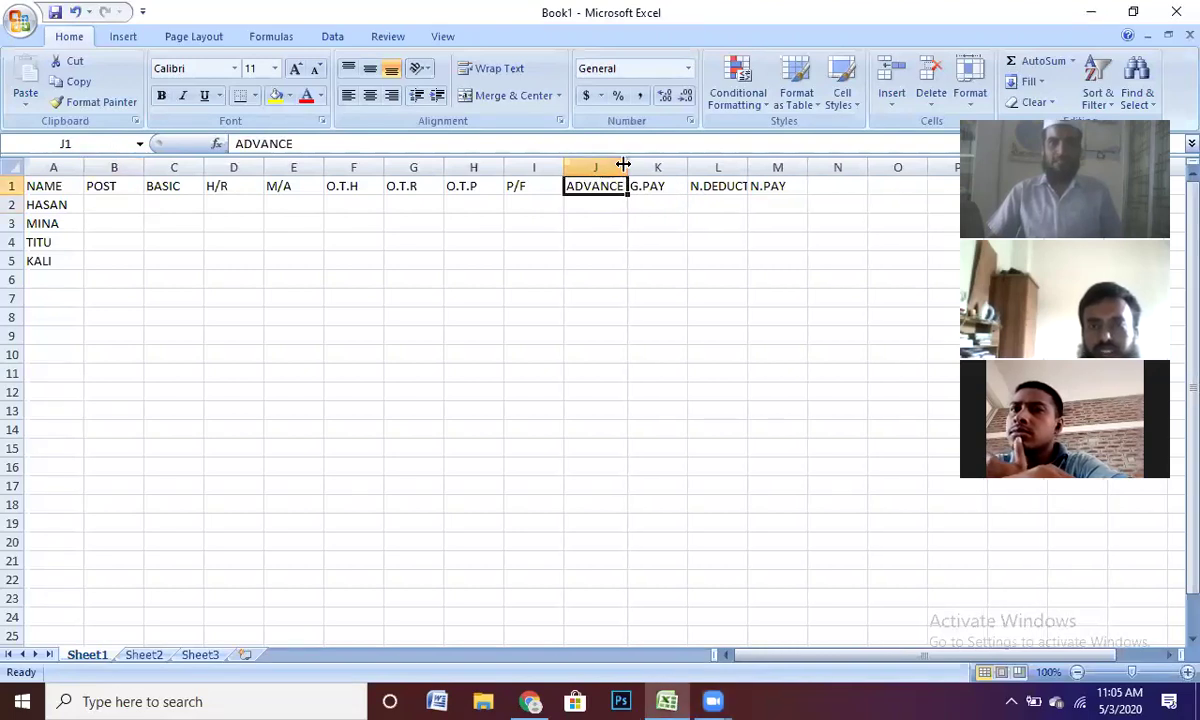
left_click(608, 220)
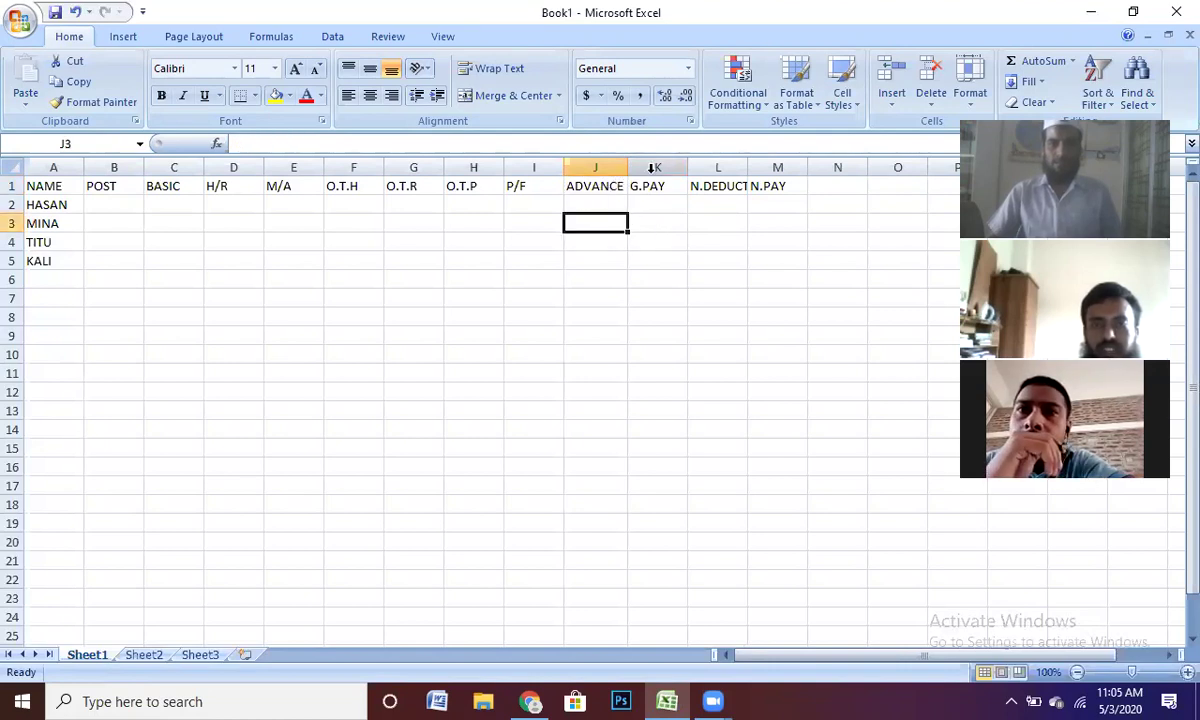
left_click(646, 186)
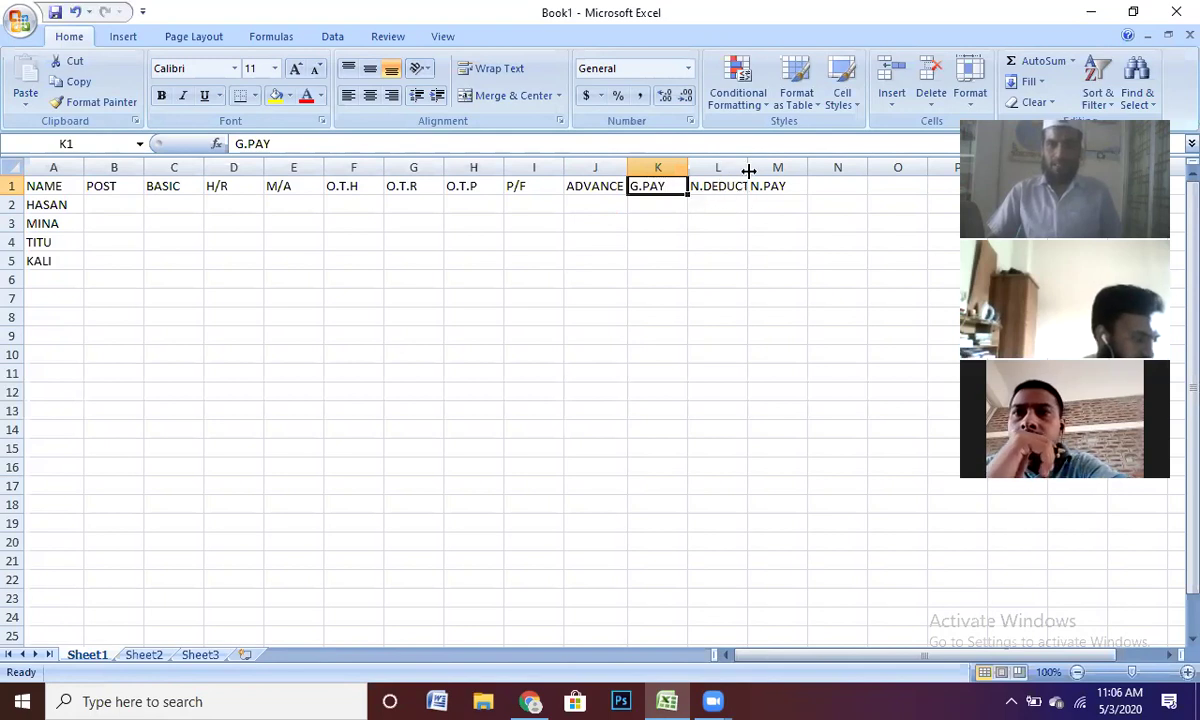
left_click(711, 186)
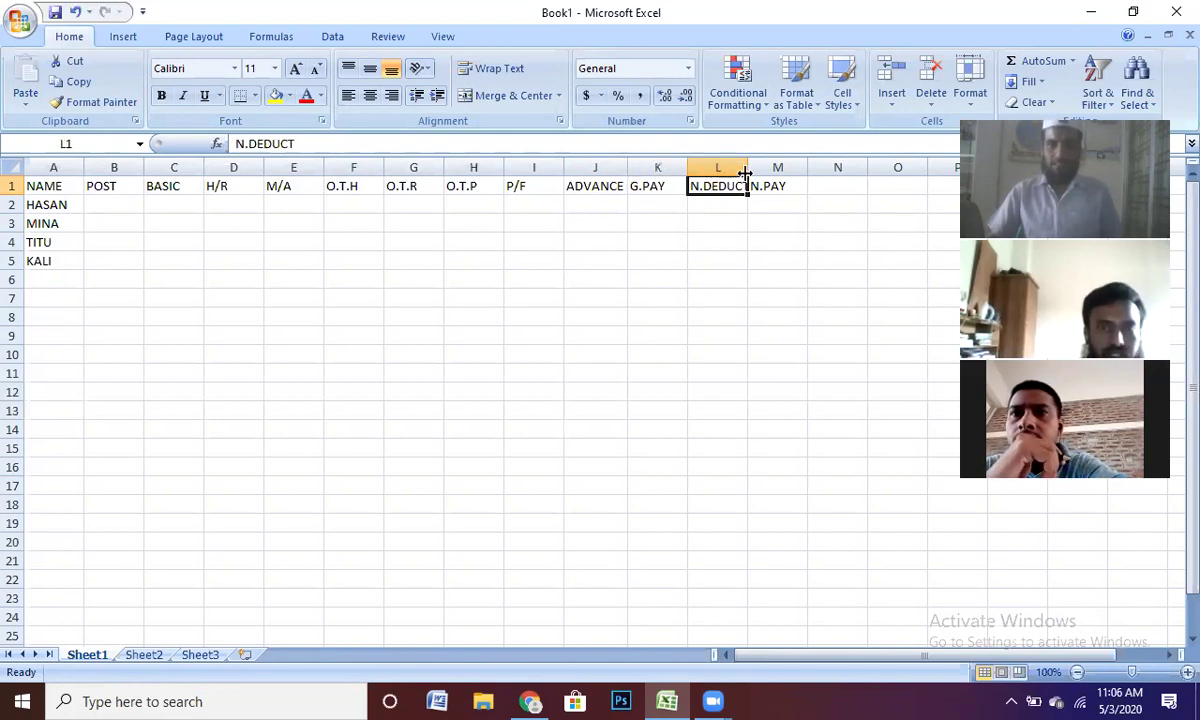
double_click(747, 163)
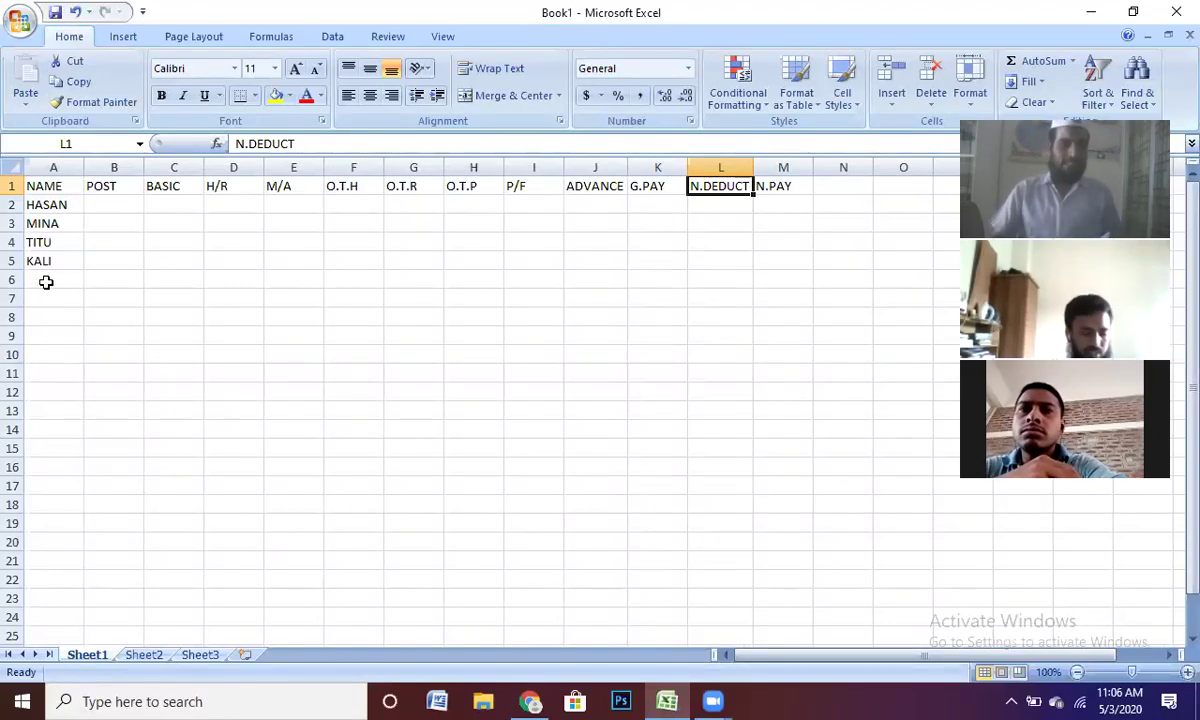
Fill the POST column for the four employees in B2:B5 with OFFICER, CLARK, MD and AMD.
left_click(102, 203)
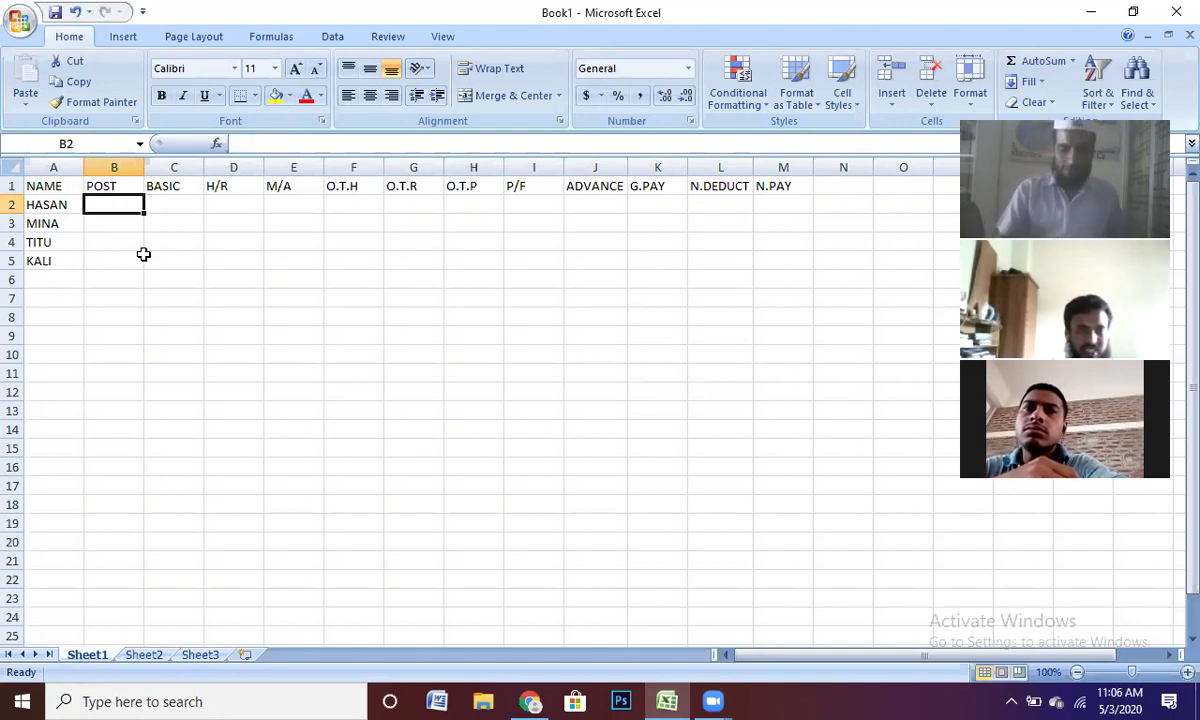
type("OFFICER")
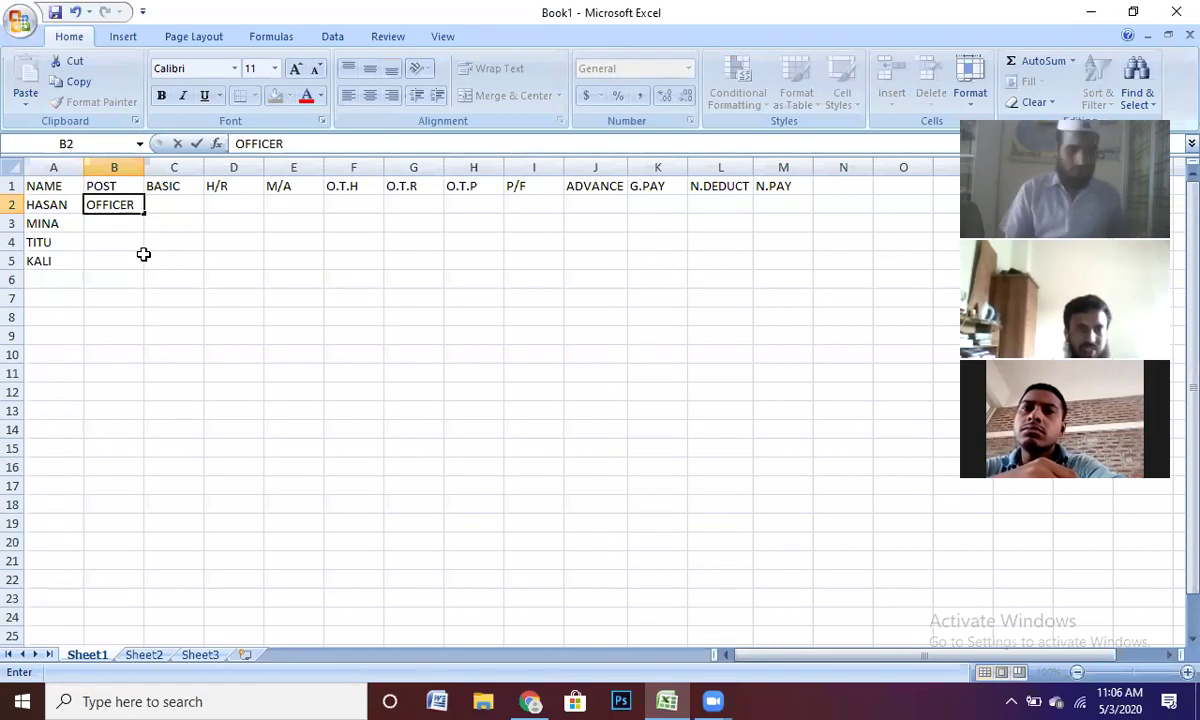
key("Return")
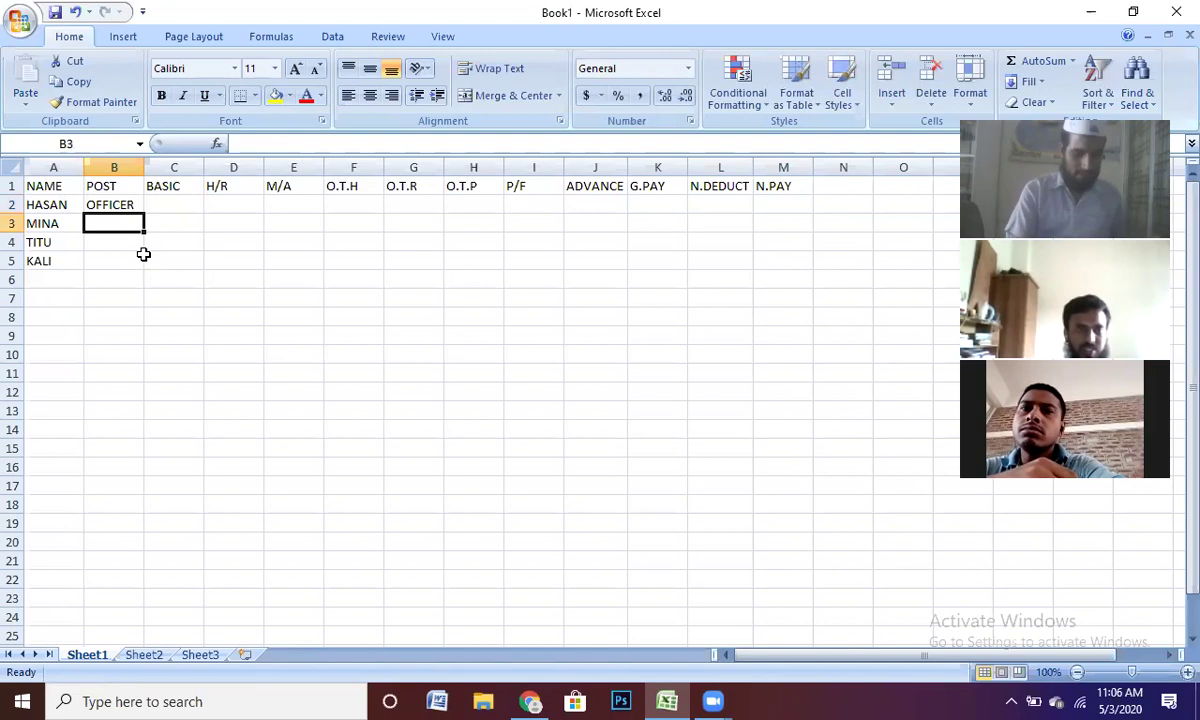
type("CLARK")
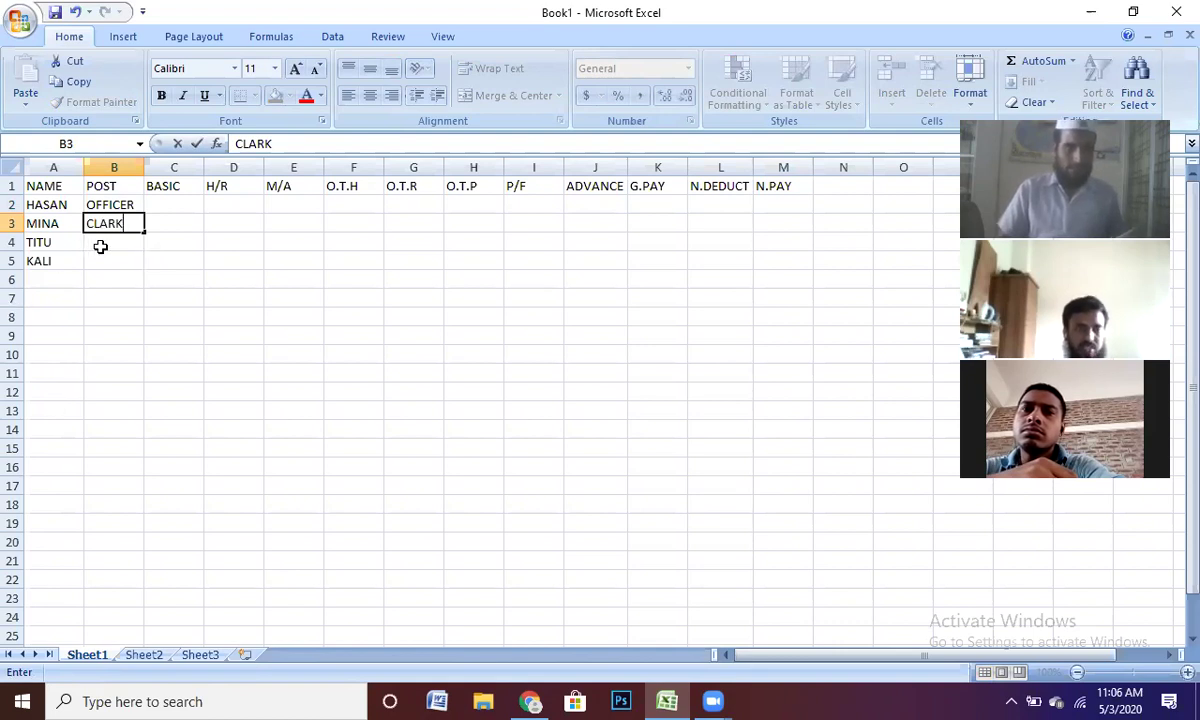
left_click(100, 245)
type("MD")
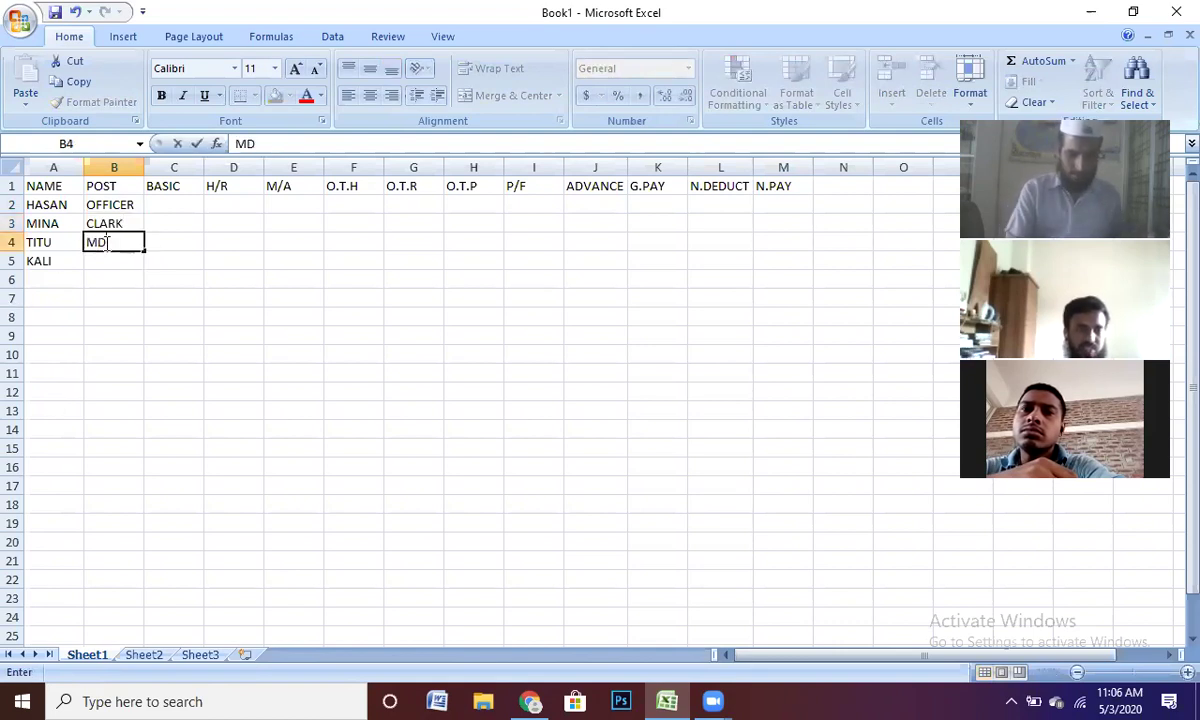
key("Return")
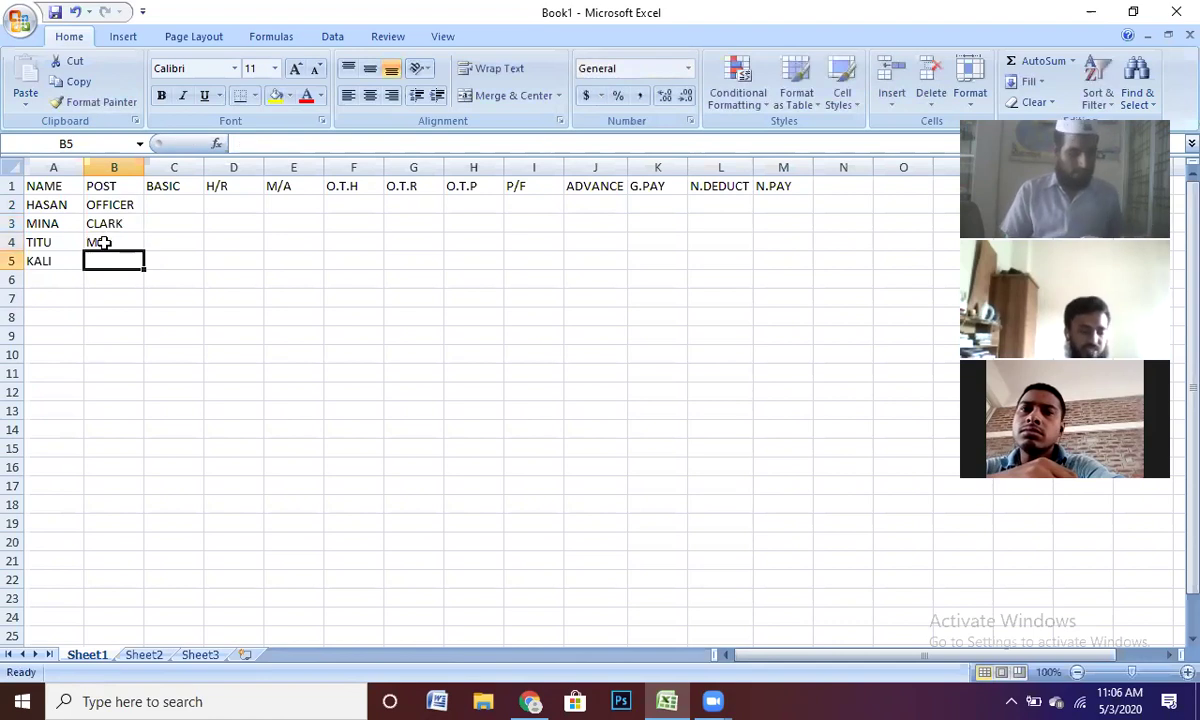
type("AMD")
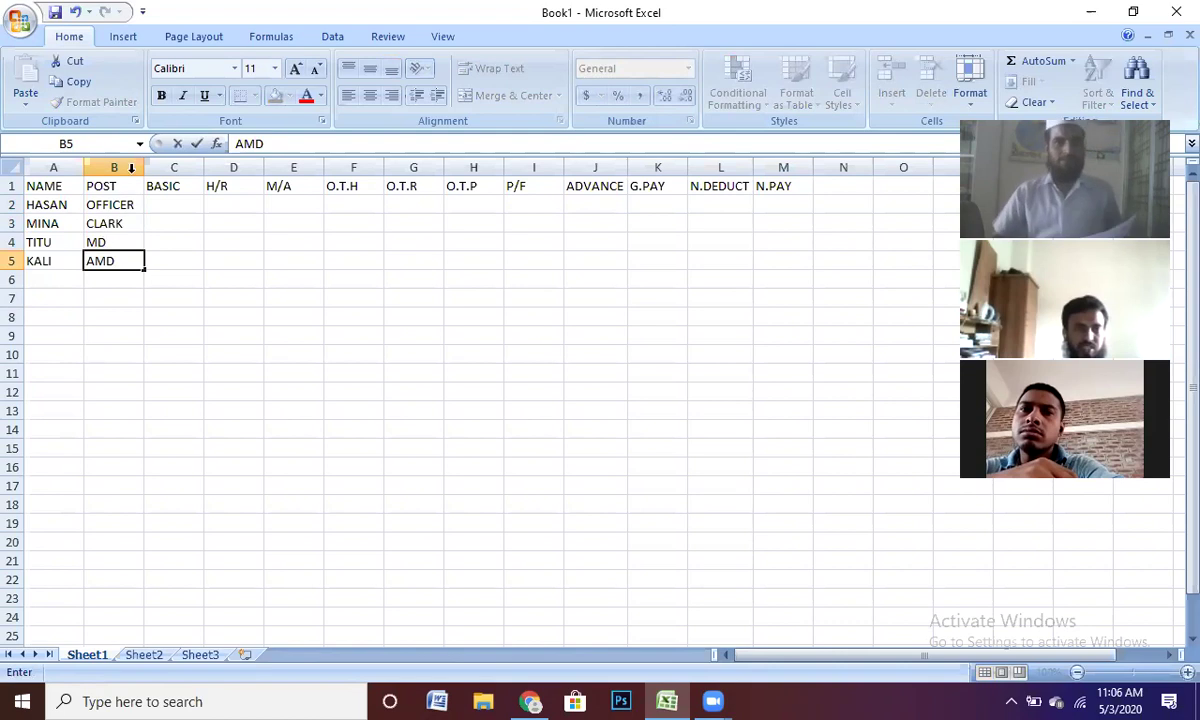
Enter the BASIC salaries 4500, 2500, 15000 and 7500 in C2:C5.
left_click(171, 204)
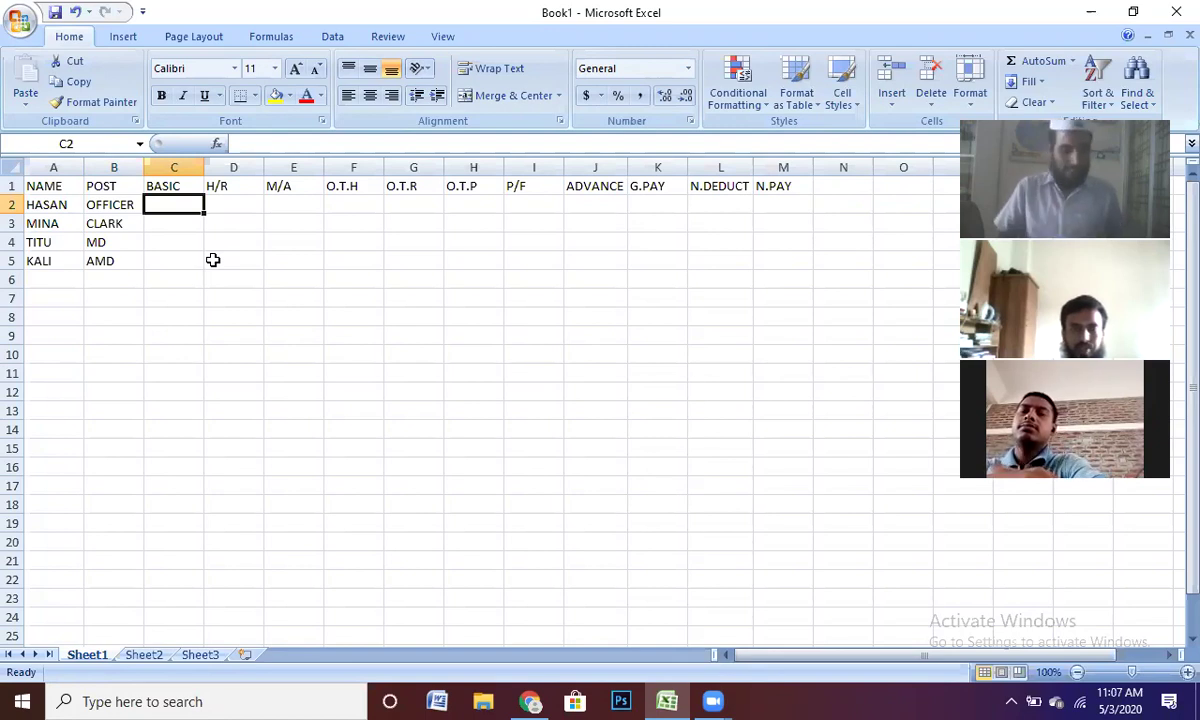
type("45000")
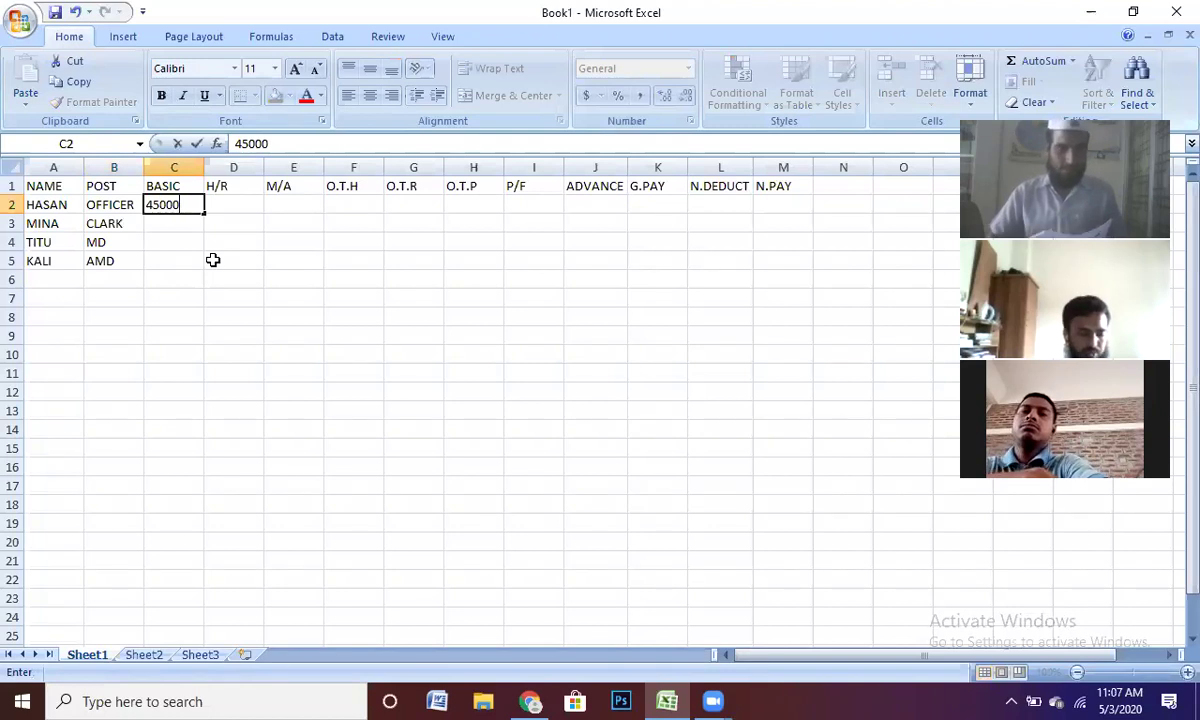
key("BackSpace")
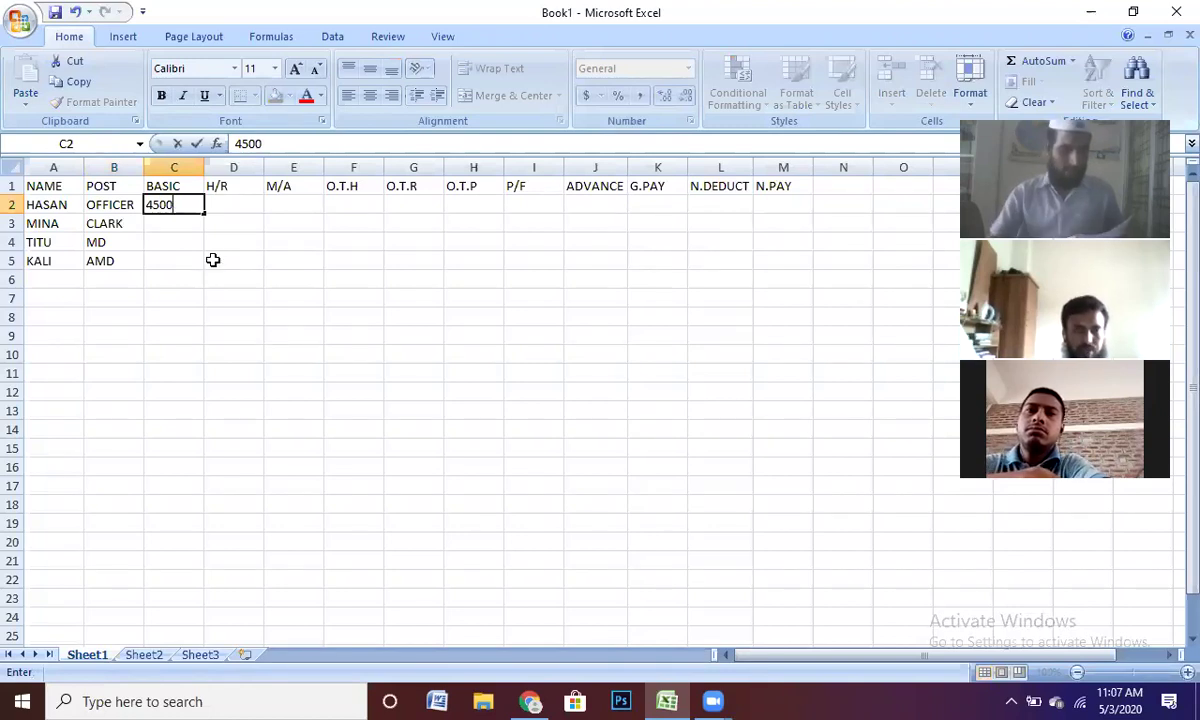
key("Return")
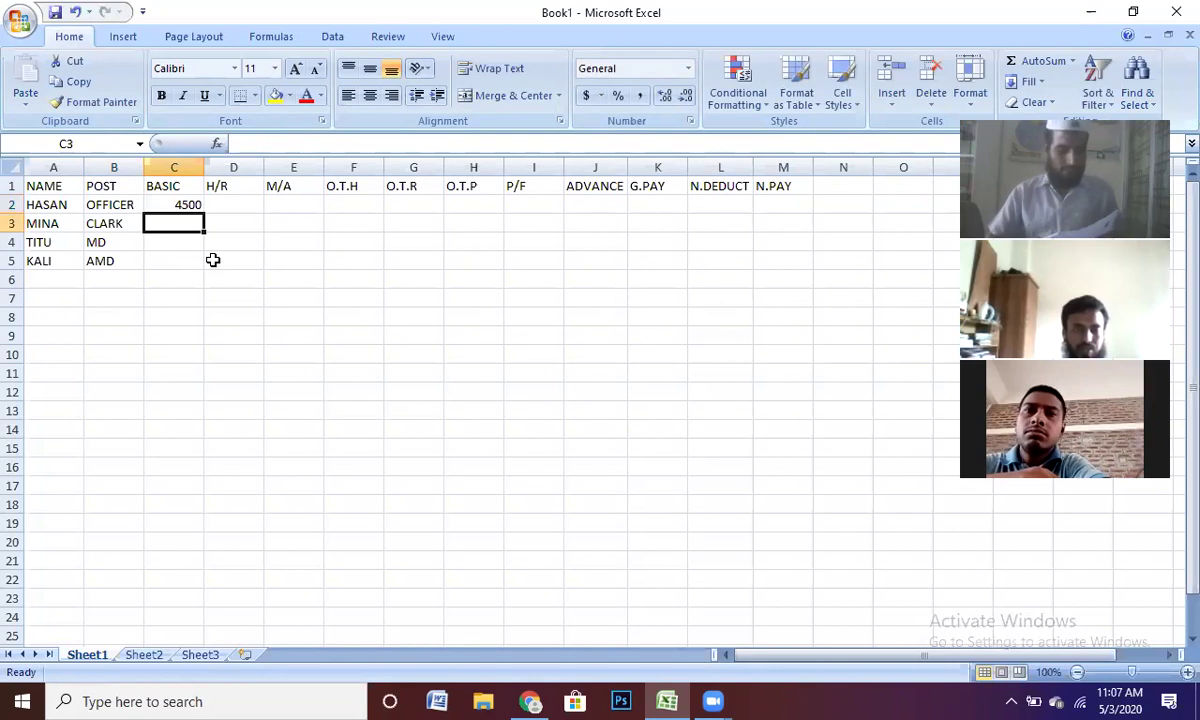
type("2500")
key("Return")
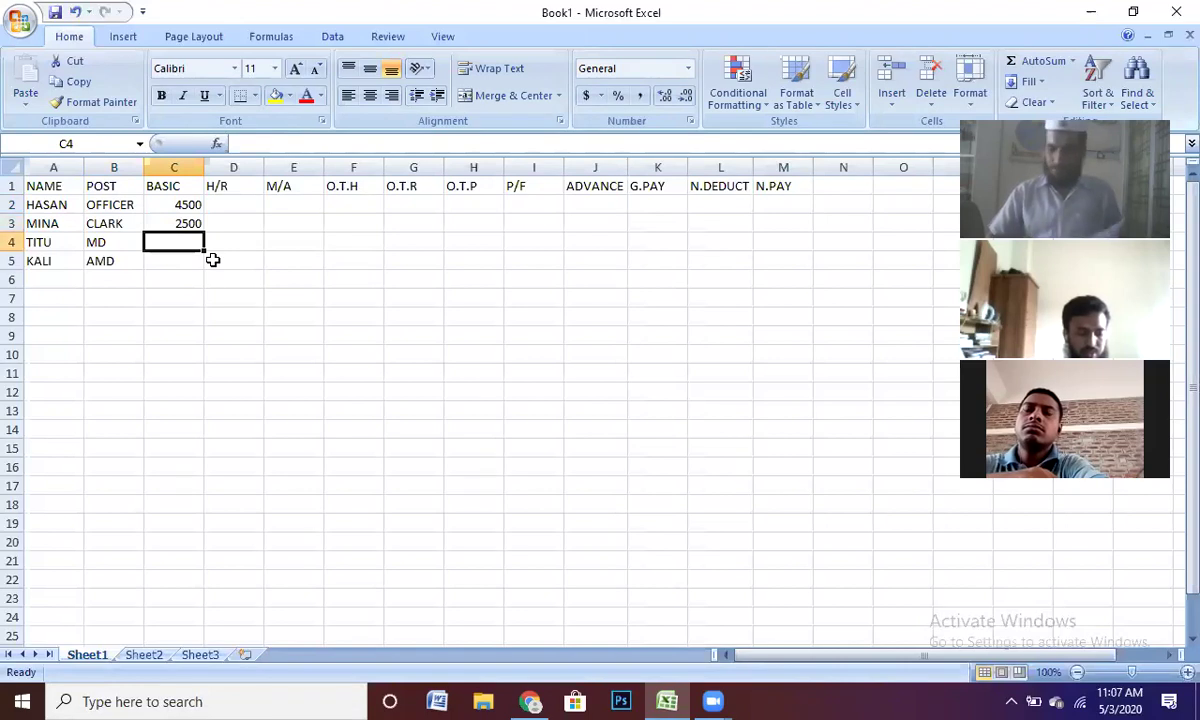
type("15000")
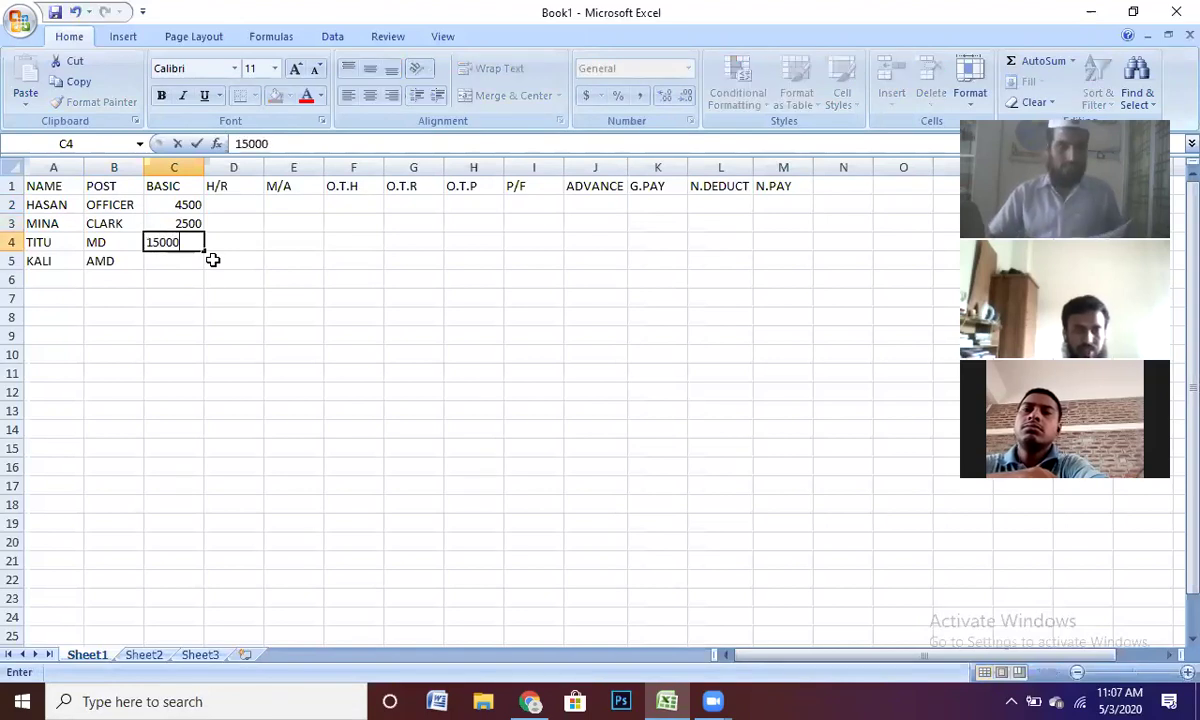
key("Return")
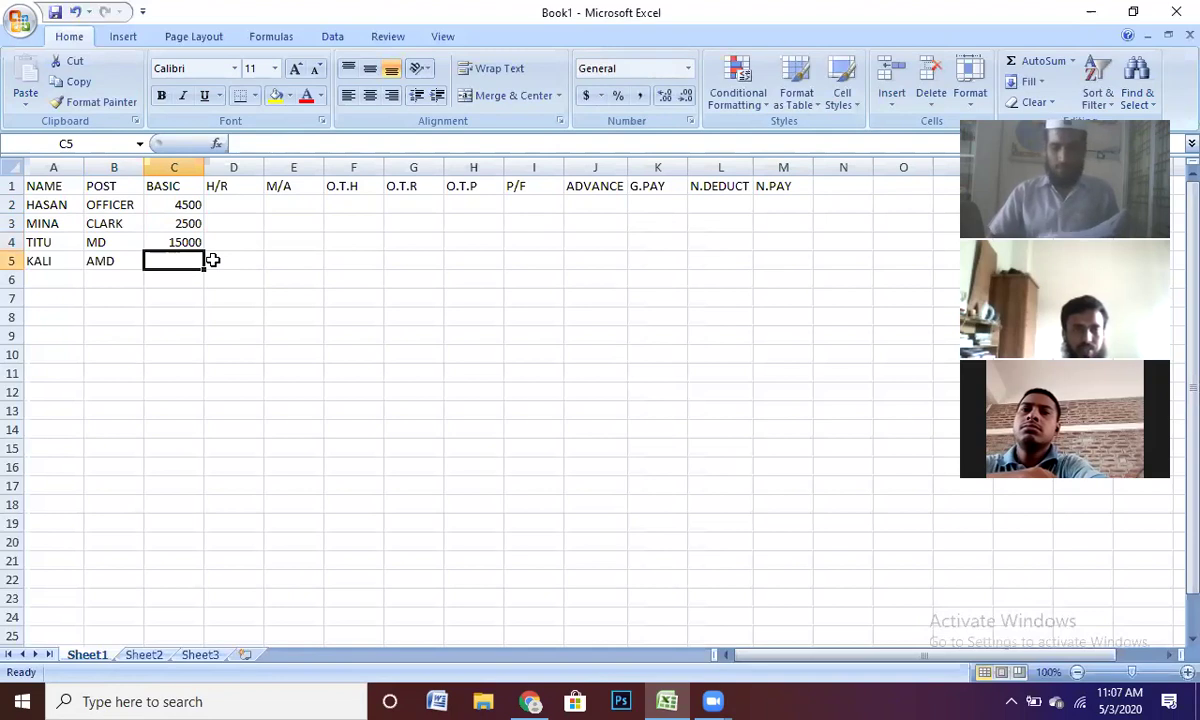
type("7500")
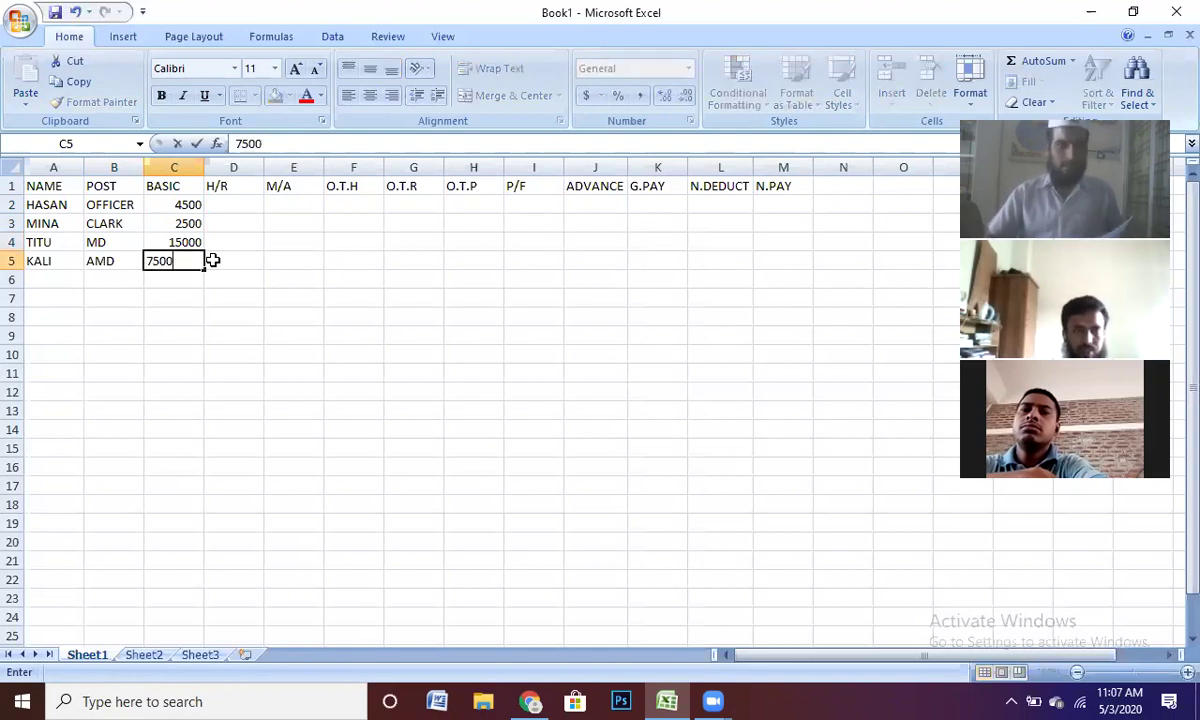
type("0")
key("BackSpace")
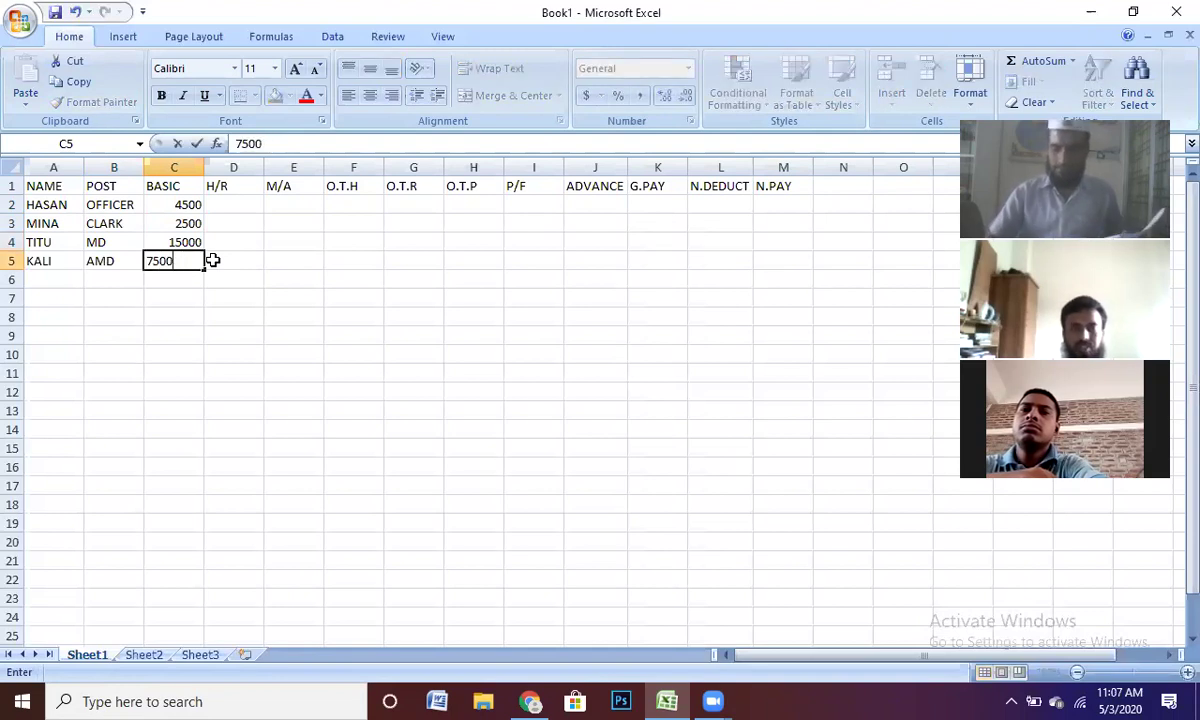
left_click(212, 260)
key("Up")
key("Up")
key("Up")
key("Up")
key("Down")
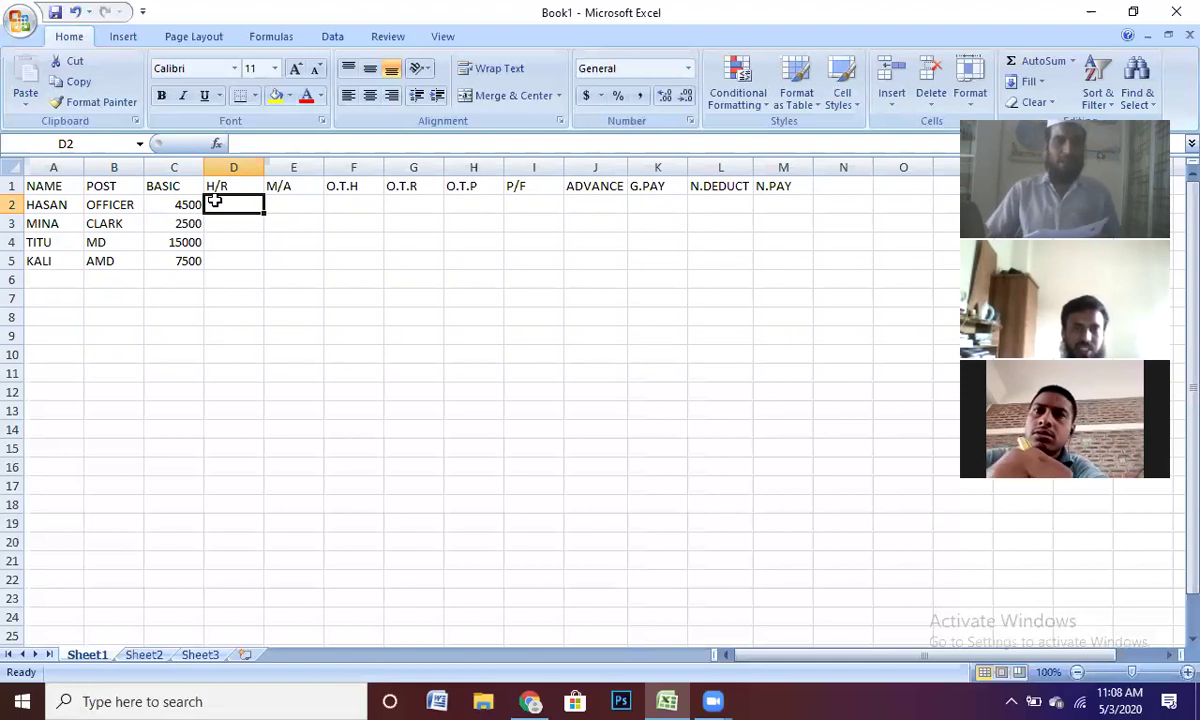
left_click(314, 276)
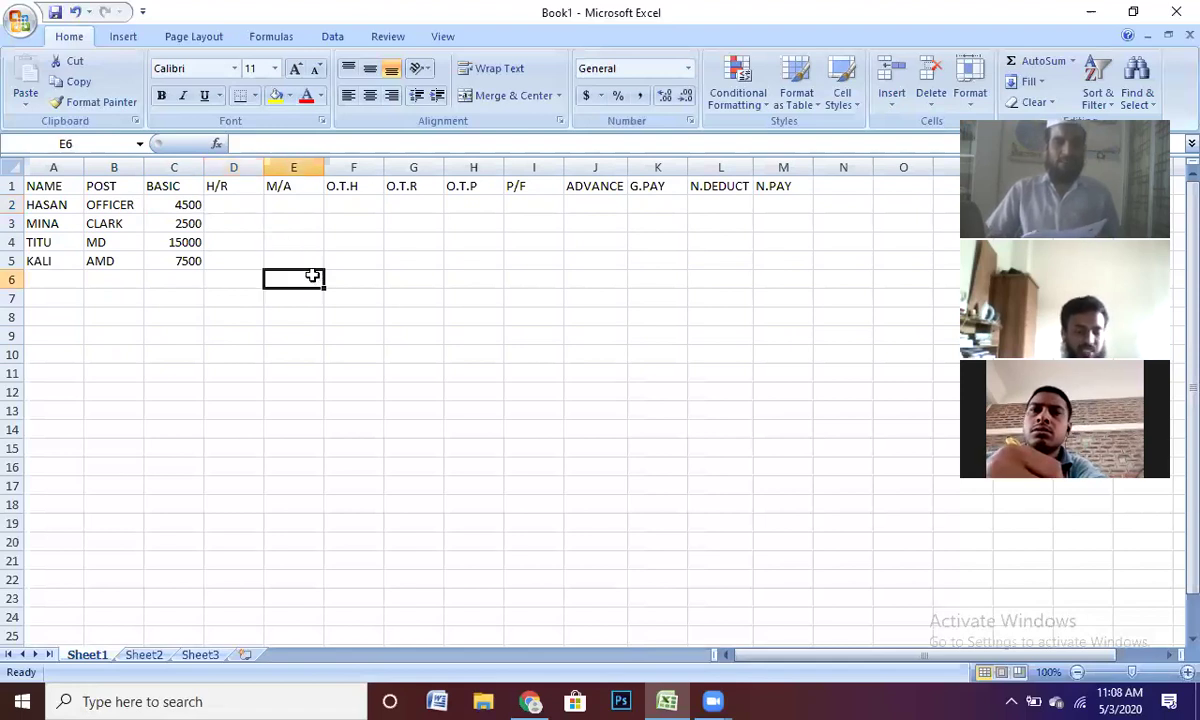
Try to move the headings from H/R through N.PAY one column over, starting at E1.
left_click(229, 185)
left_click_drag(229, 185, 757, 185)
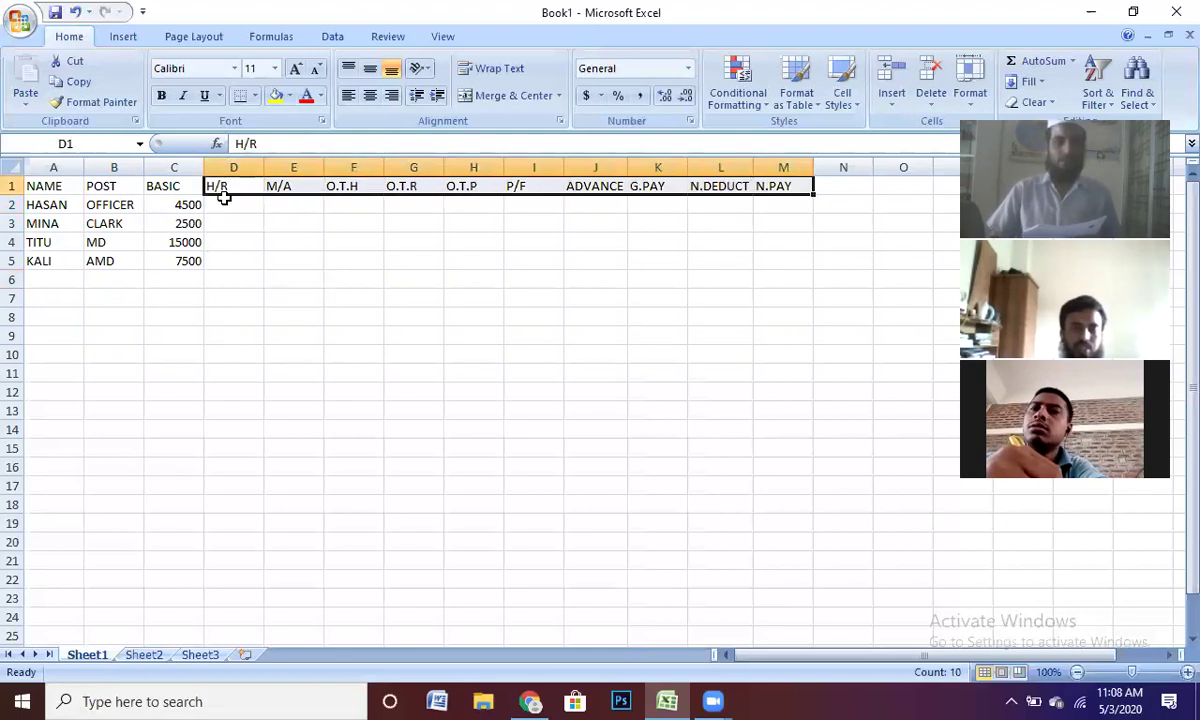
left_click_drag(204, 188, 272, 187)
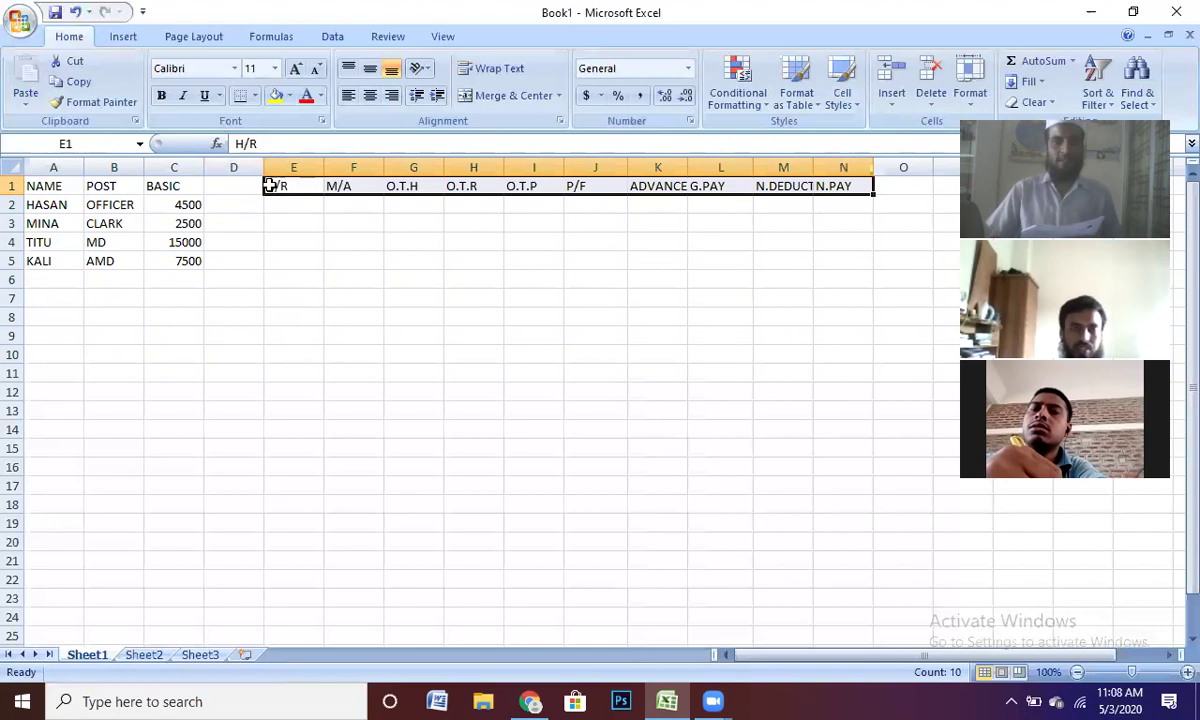
Try inserting blank cells at D1:D9 with the existing cells shifted down, and undo the insertion.
left_click_drag(268, 190, 230, 332)
left_click(280, 292)
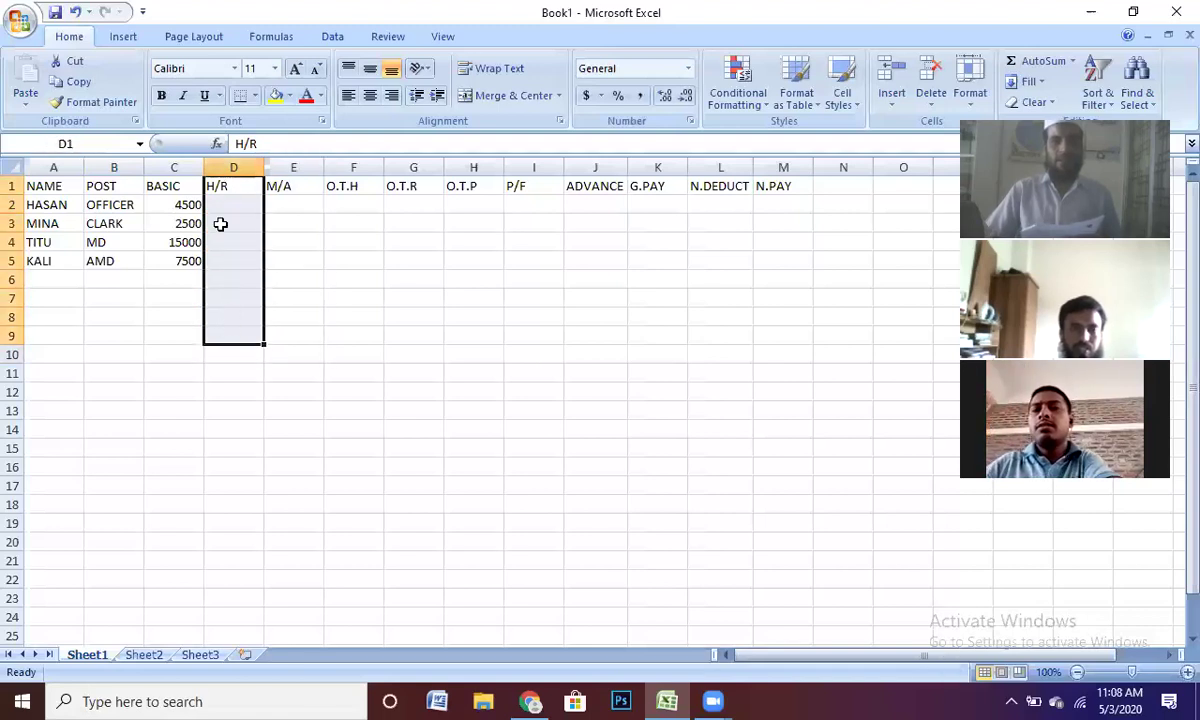
right_click(221, 226)
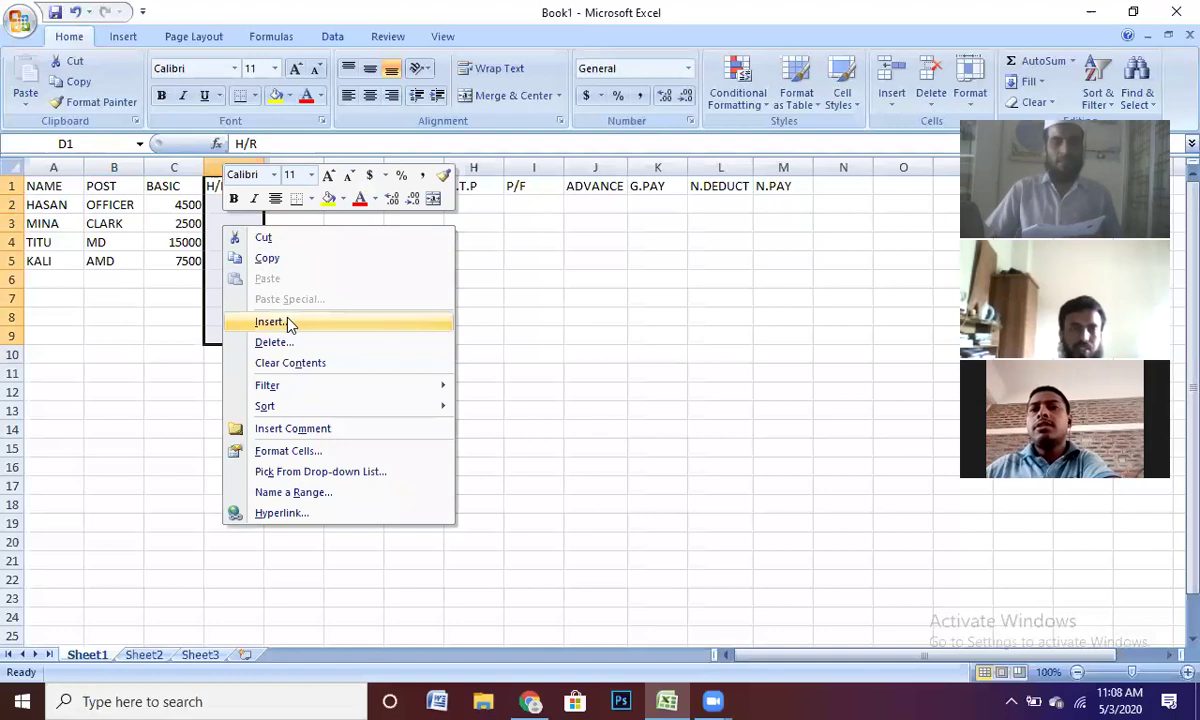
left_click(288, 322)
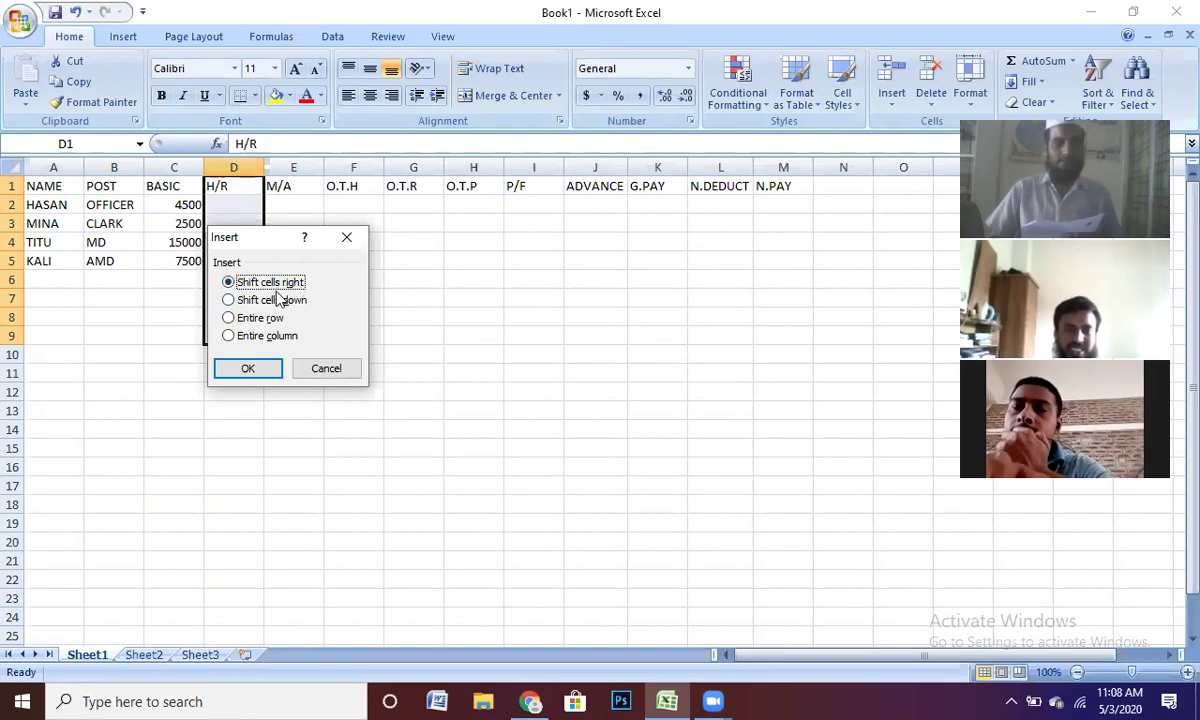
left_click(241, 300)
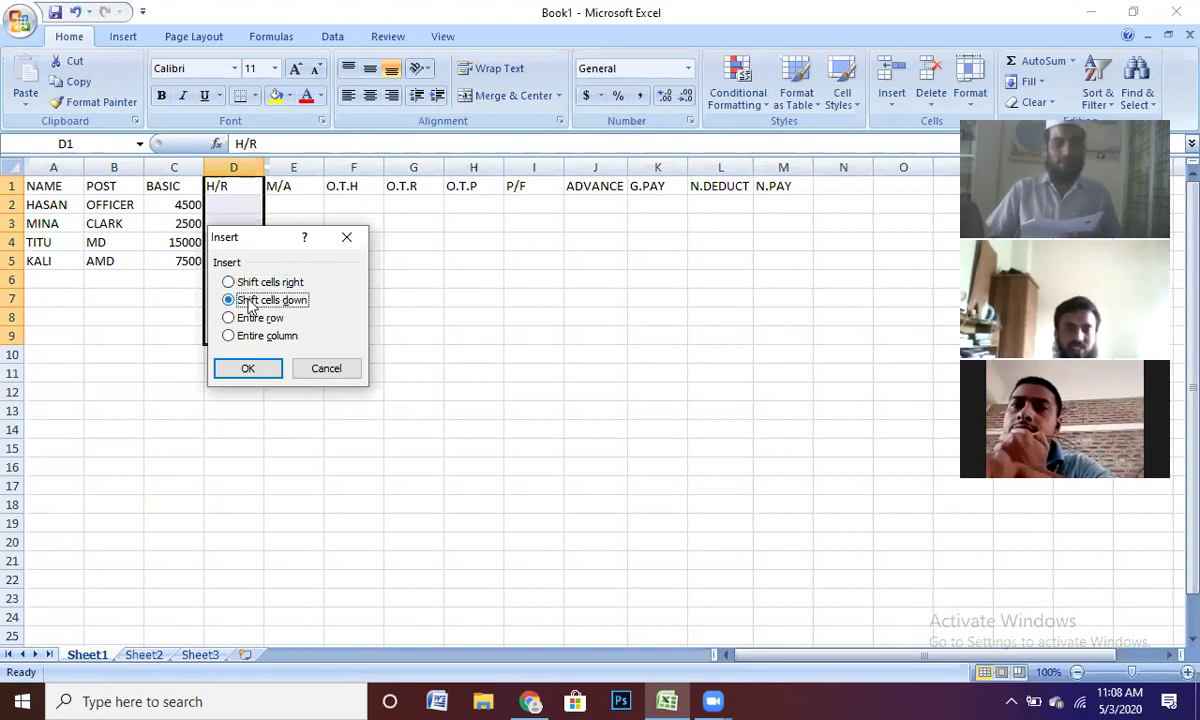
left_click(250, 369)
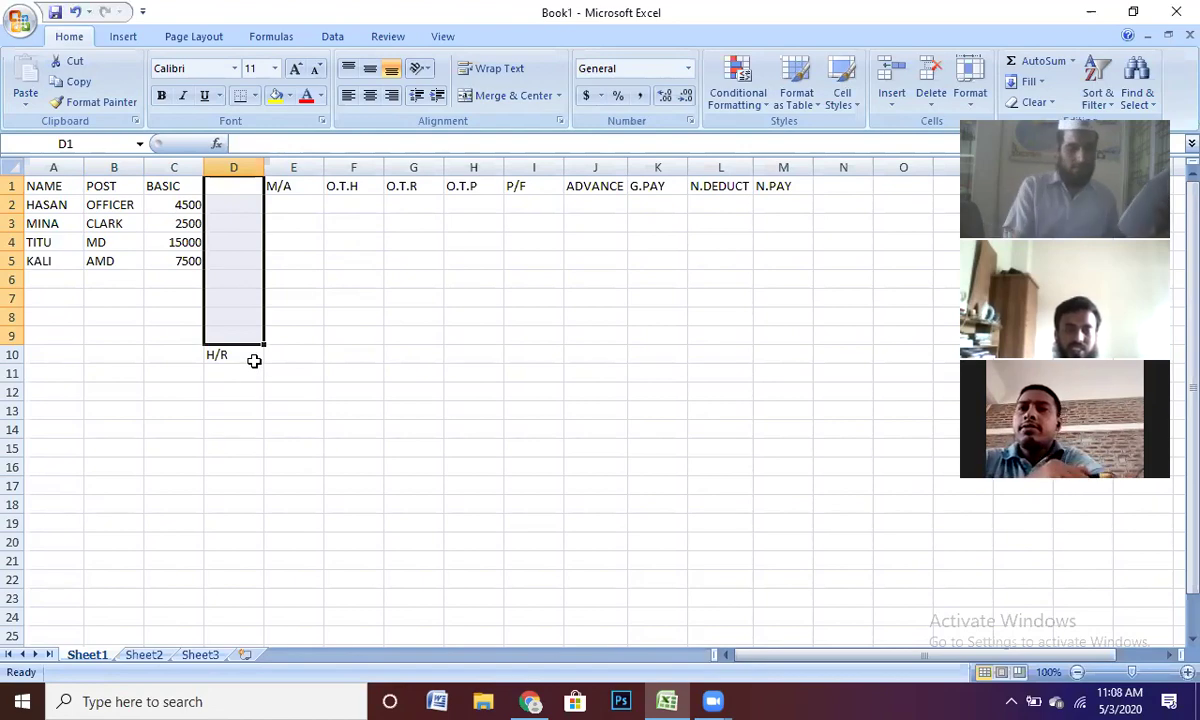
key("ctrl+z")
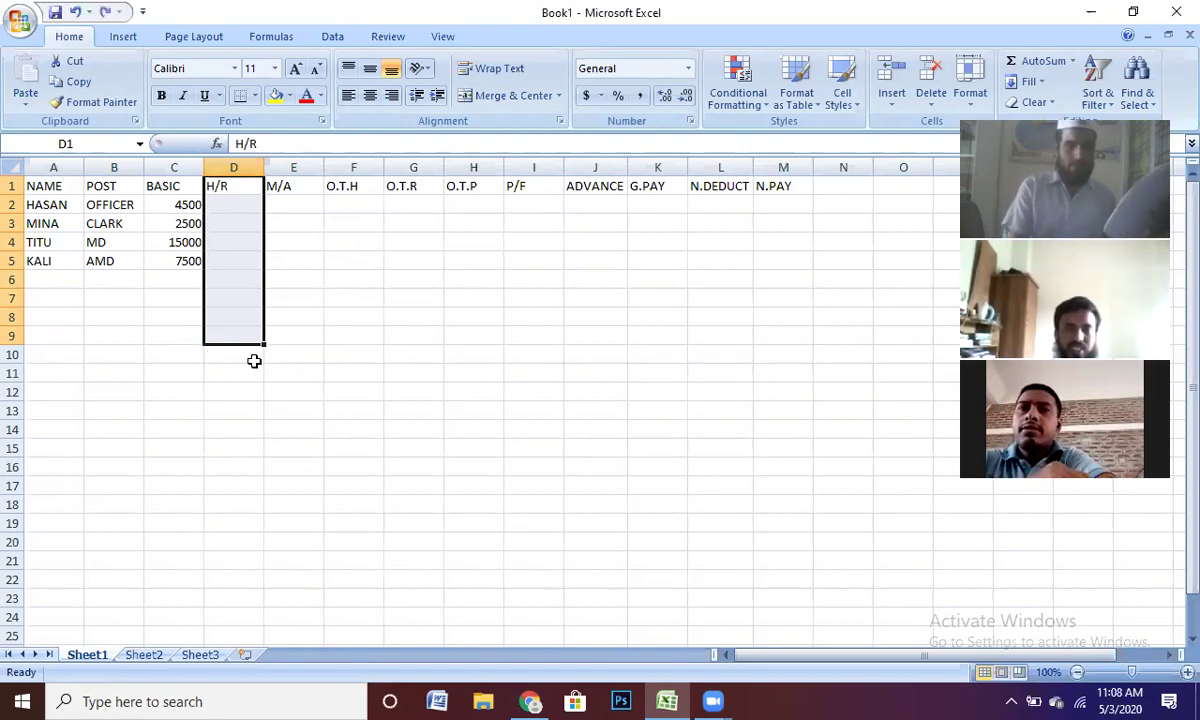
Insert blank cells at D1:D9, shifting the H/R heading and the cells after it right.
right_click(242, 237)
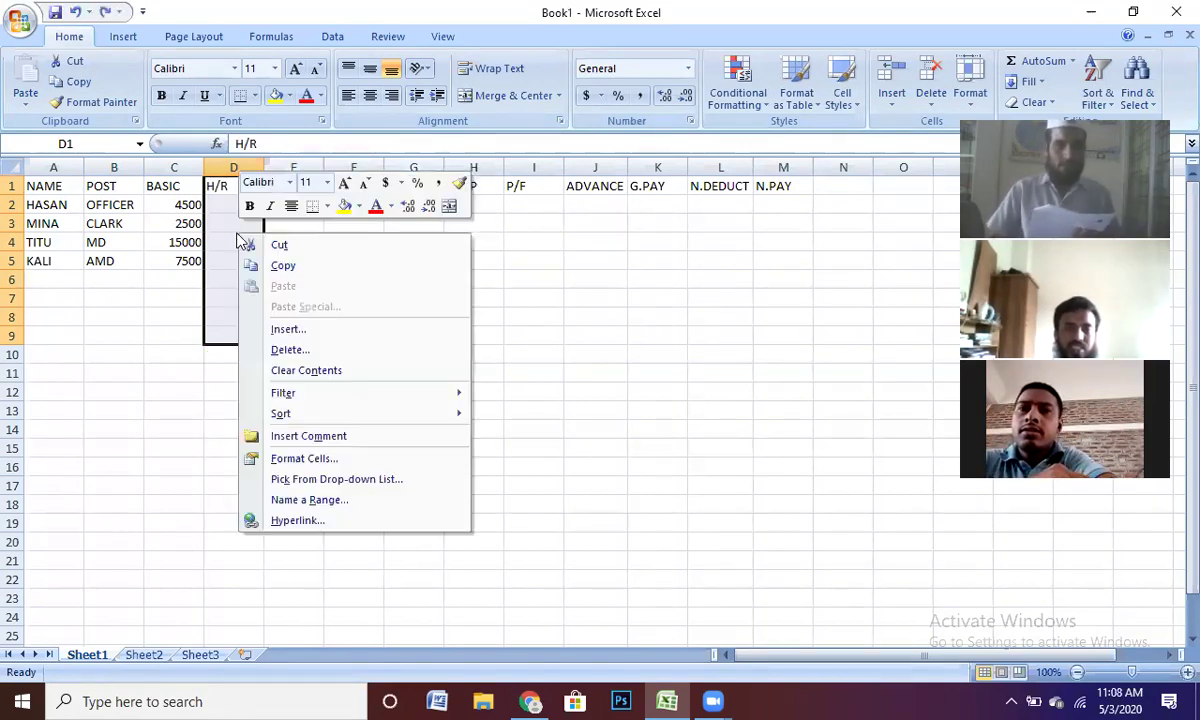
left_click(310, 337)
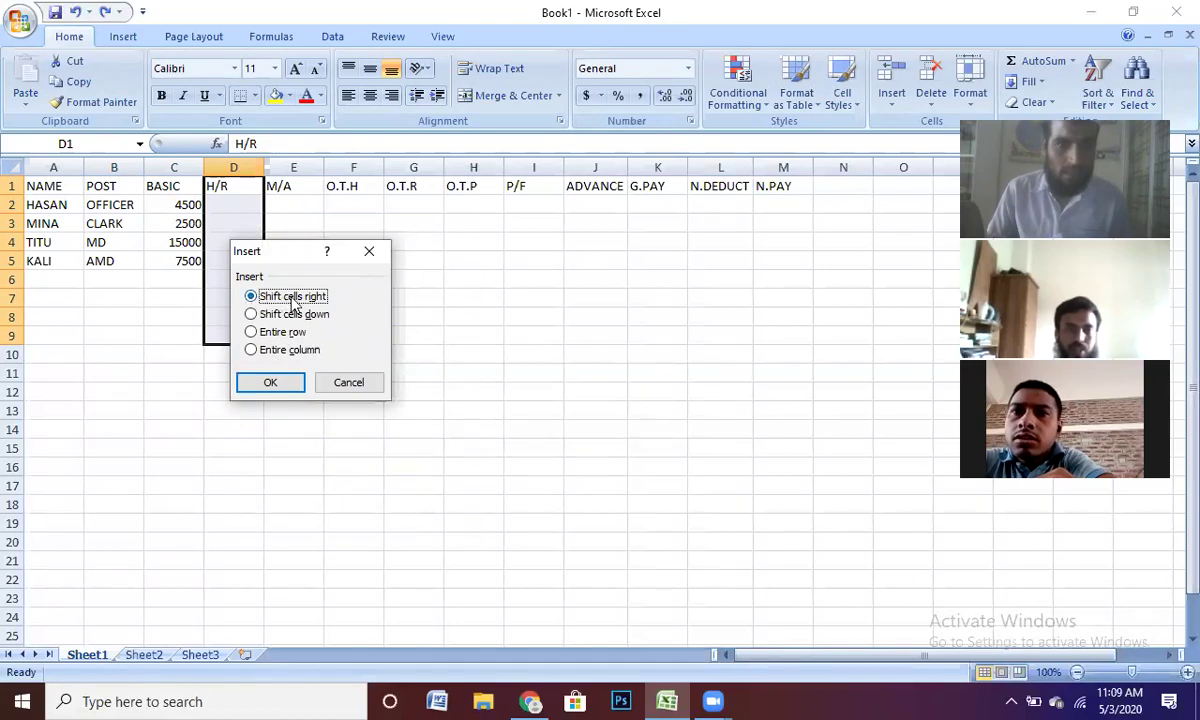
left_click(274, 386)
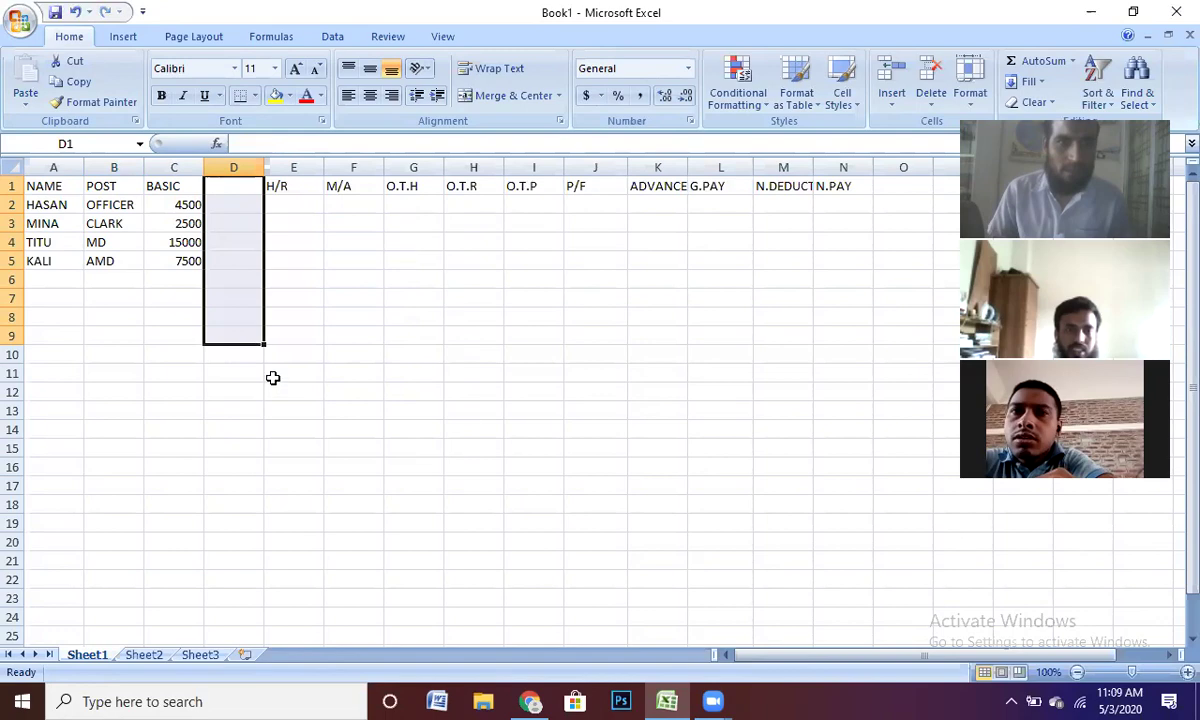
right_click(241, 203)
left_click(215, 192)
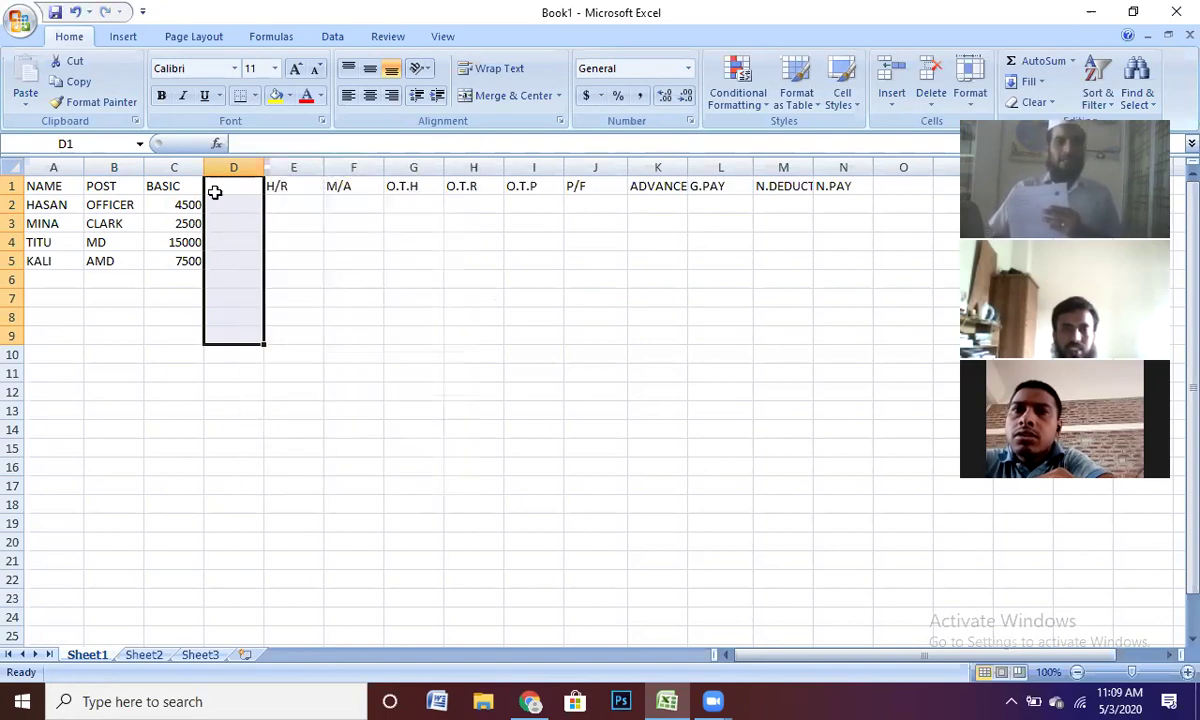
left_click(233, 188)
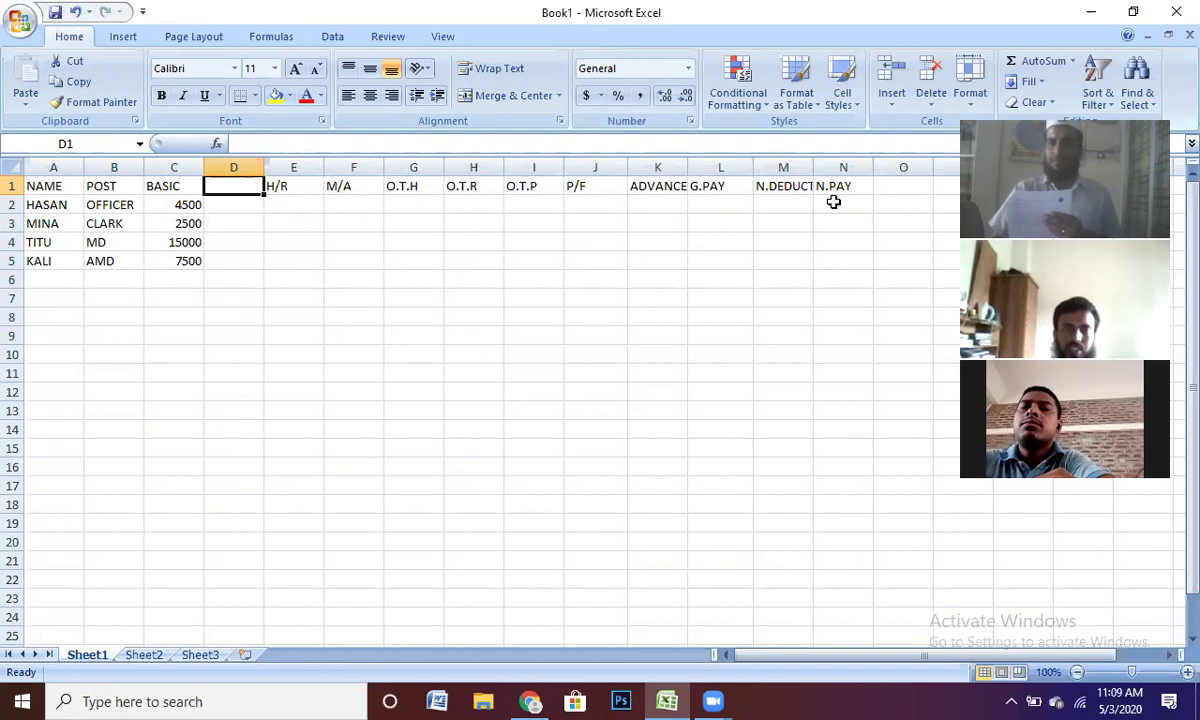
left_click_drag(22, 203, 475, 211)
right_click(249, 207)
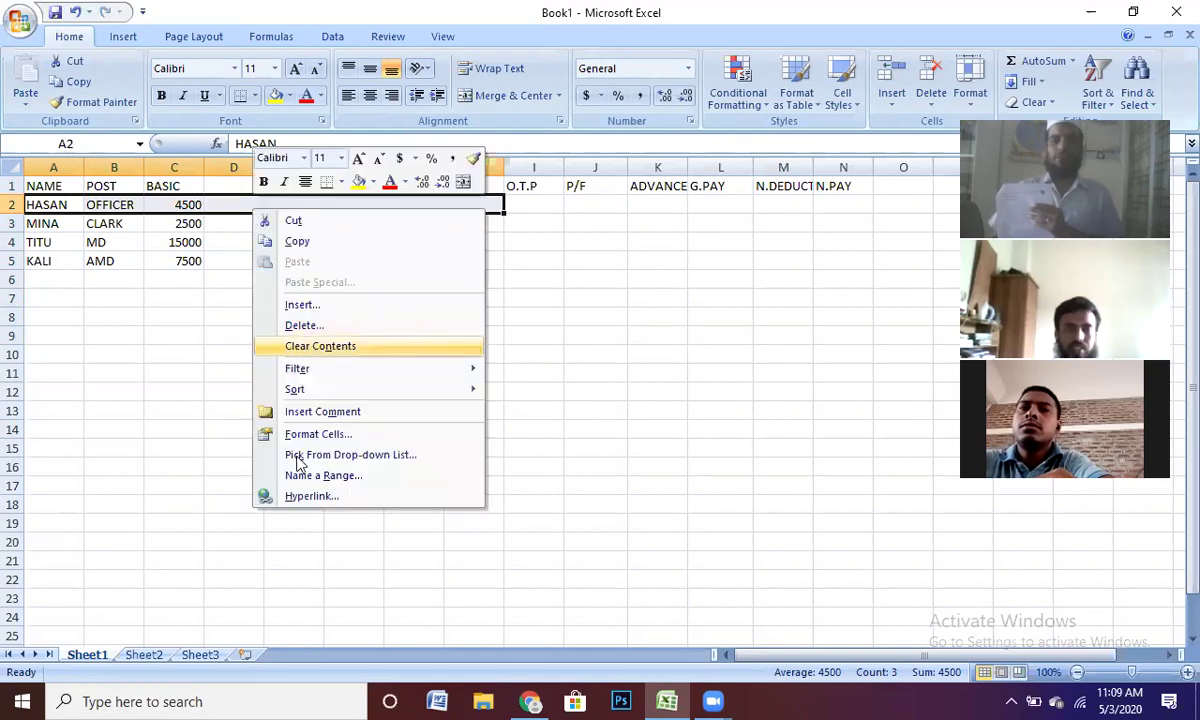
left_click(182, 368)
Enter the heading ALLOW in D1, between BASIC and H/R.
left_click(233, 185)
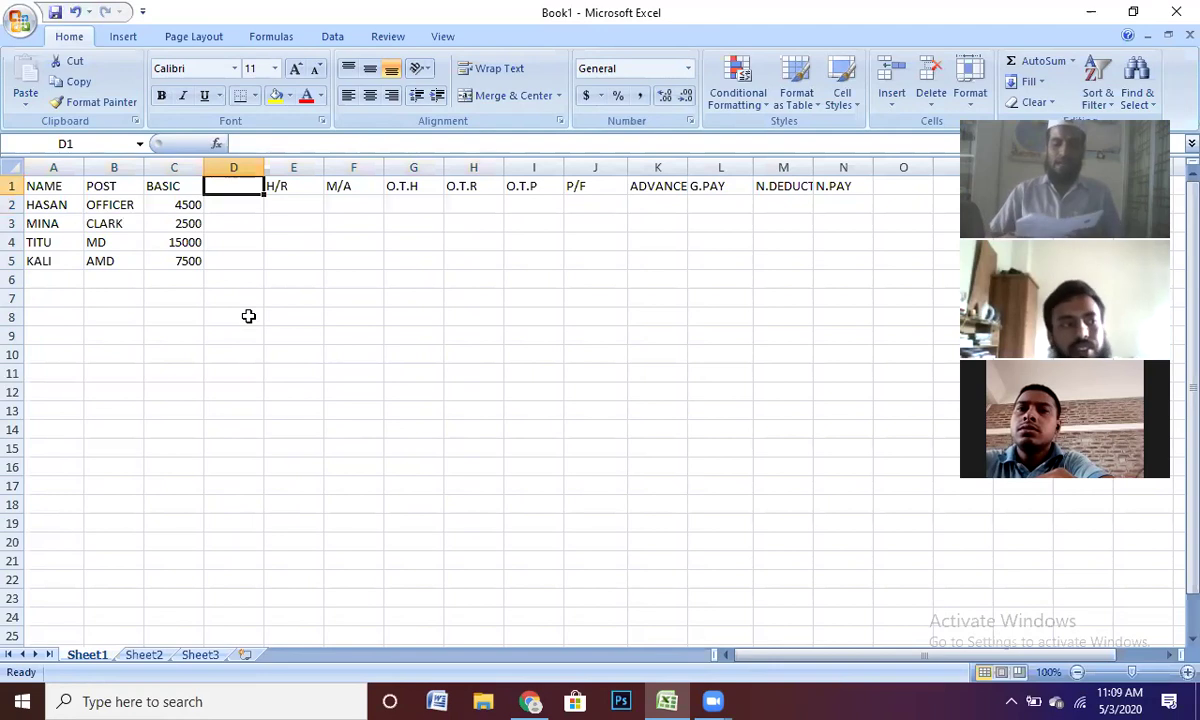
type("A")
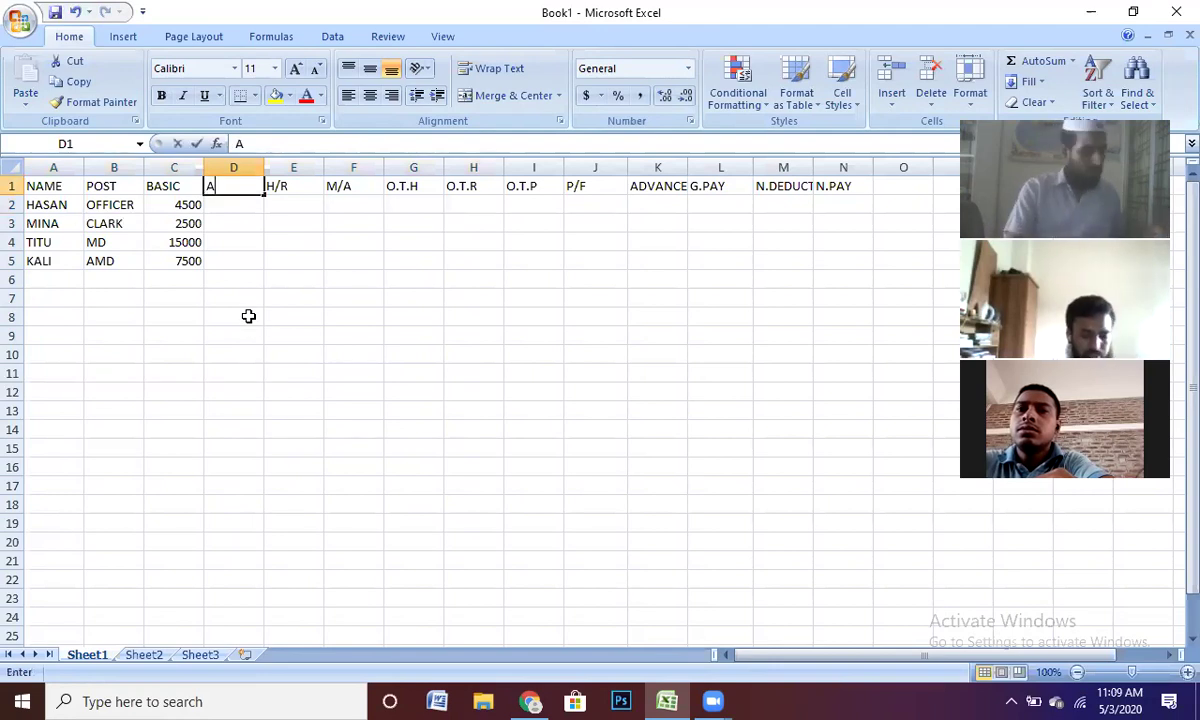
type("L")
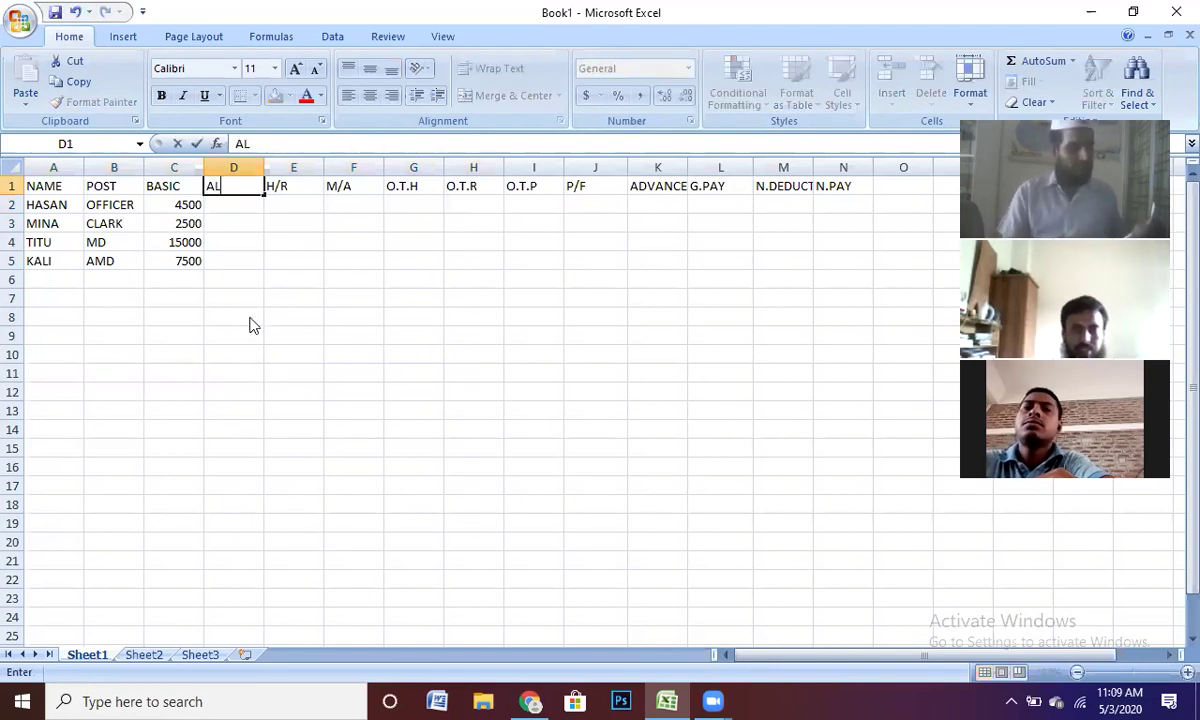
type("LOW")
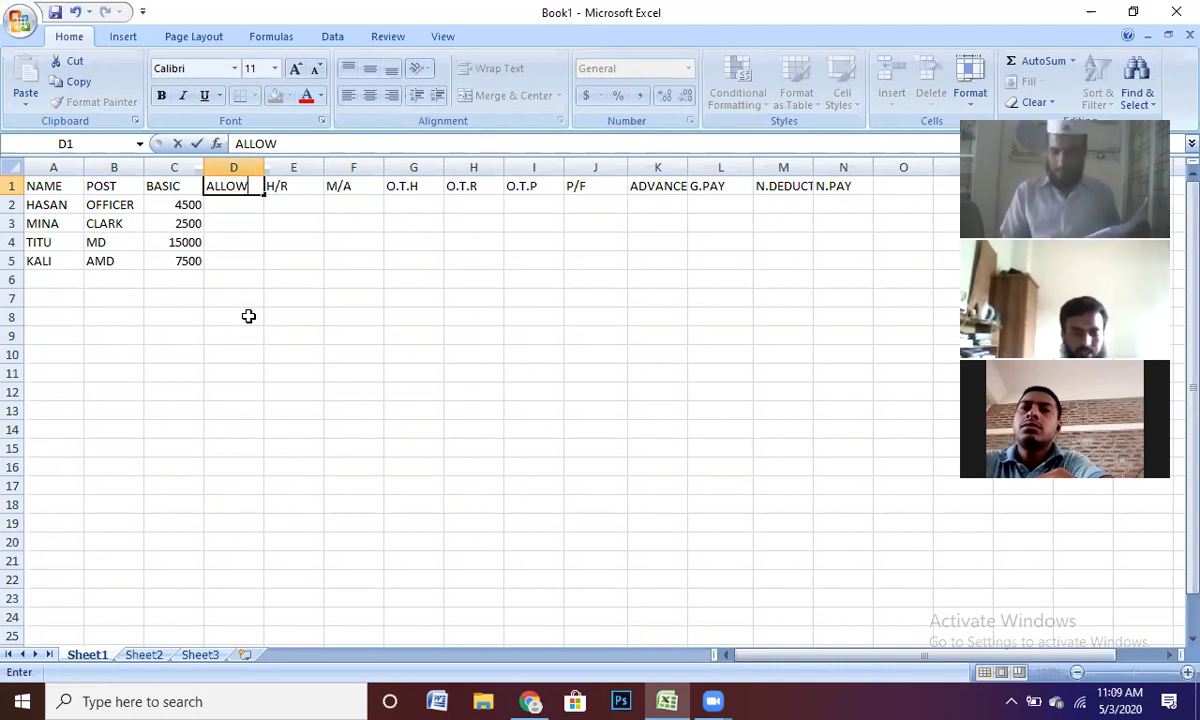
key("Return")
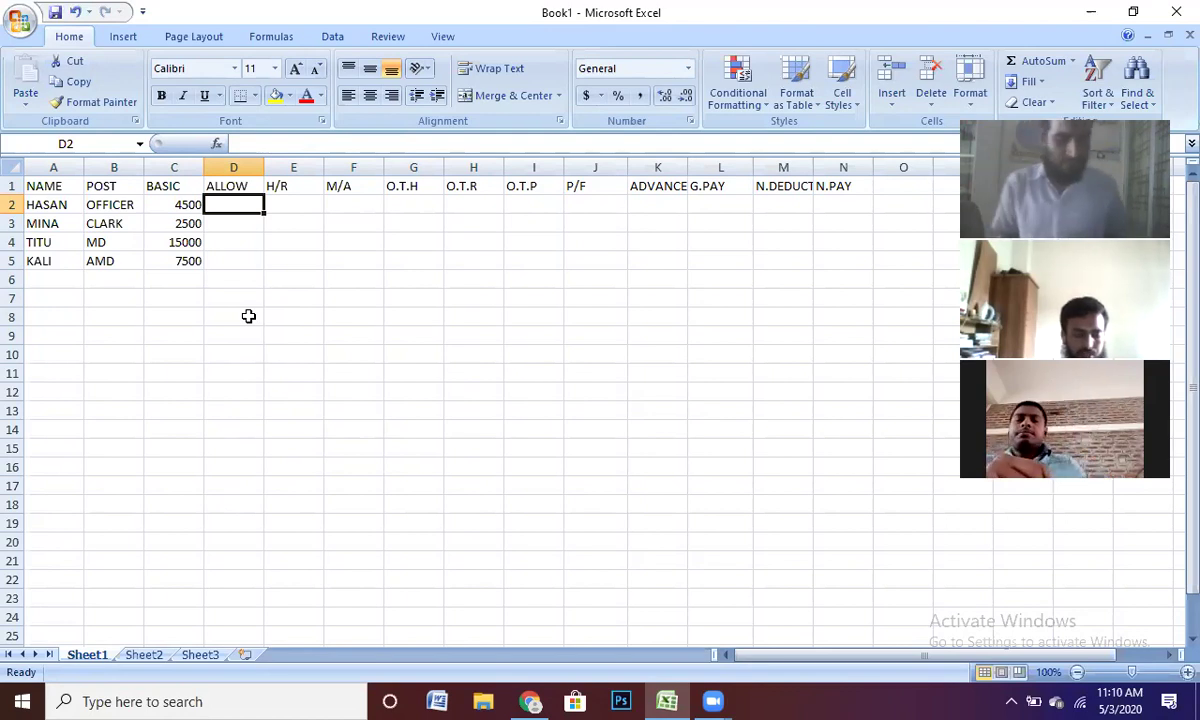
type("=")
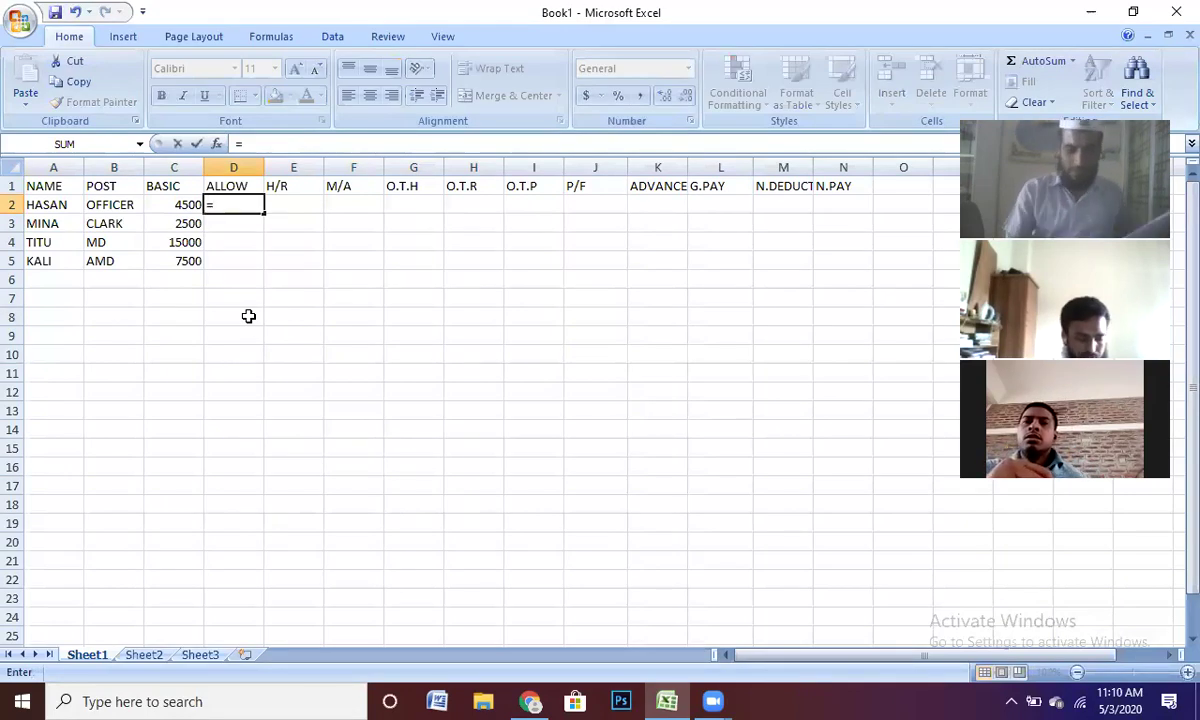
type("IF")
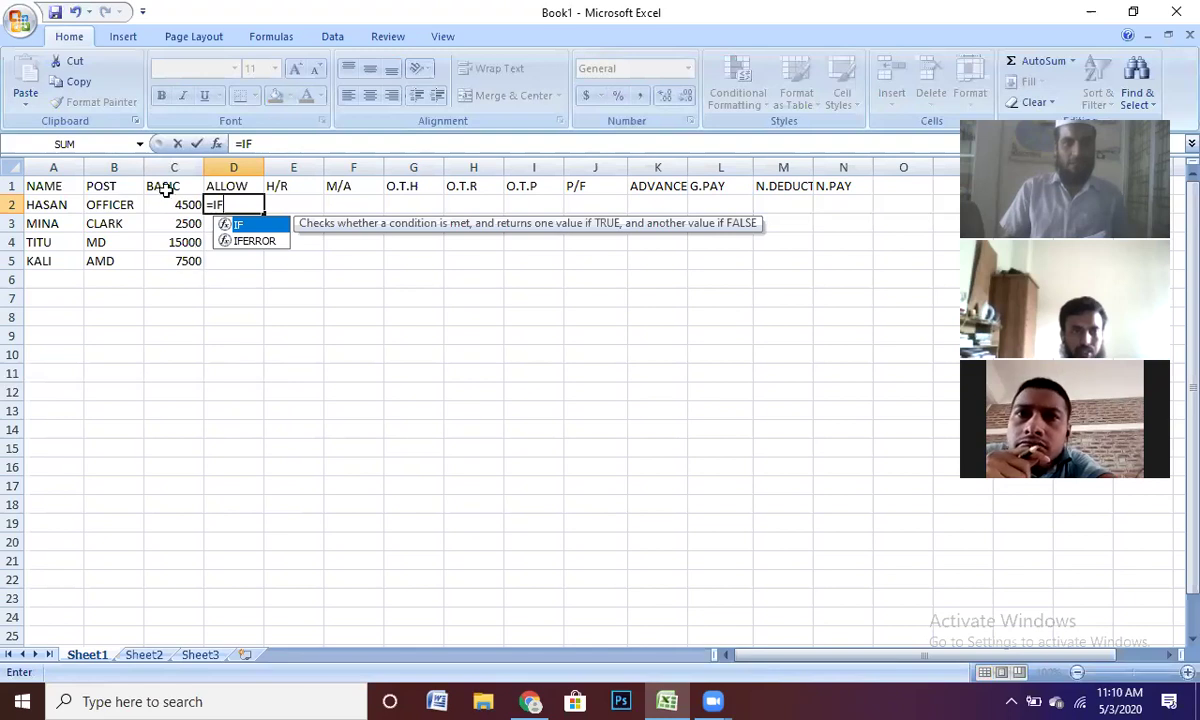
left_click(185, 205)
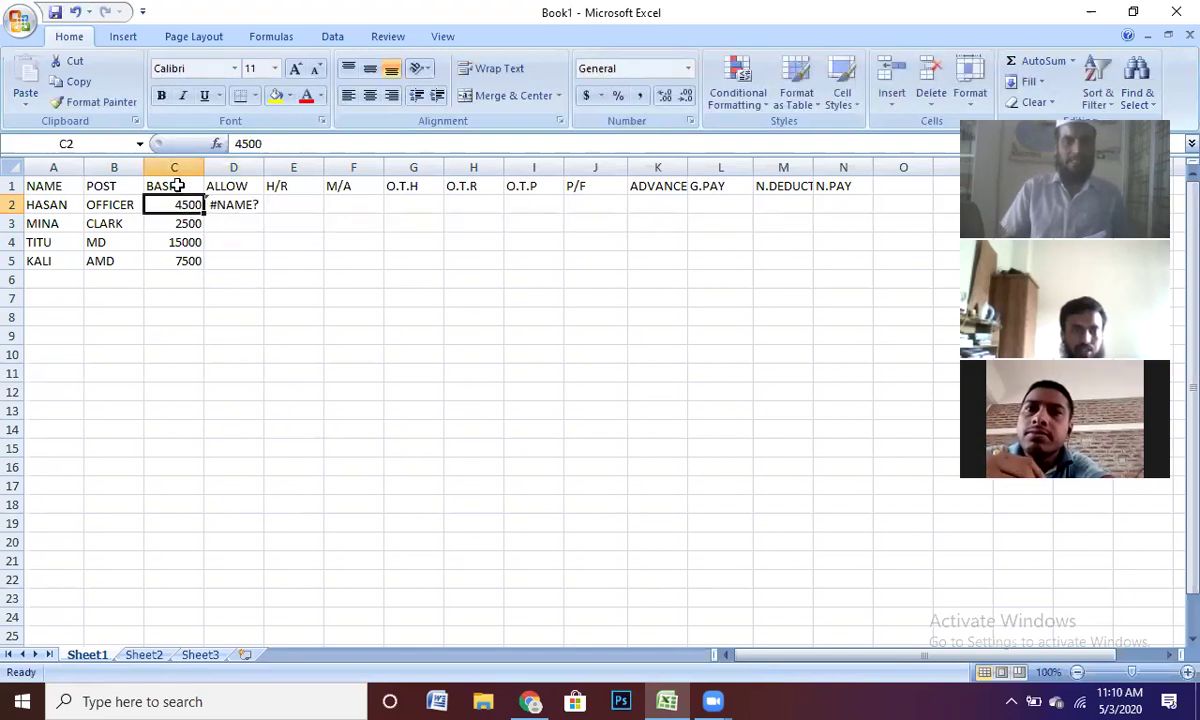
left_click(236, 207)
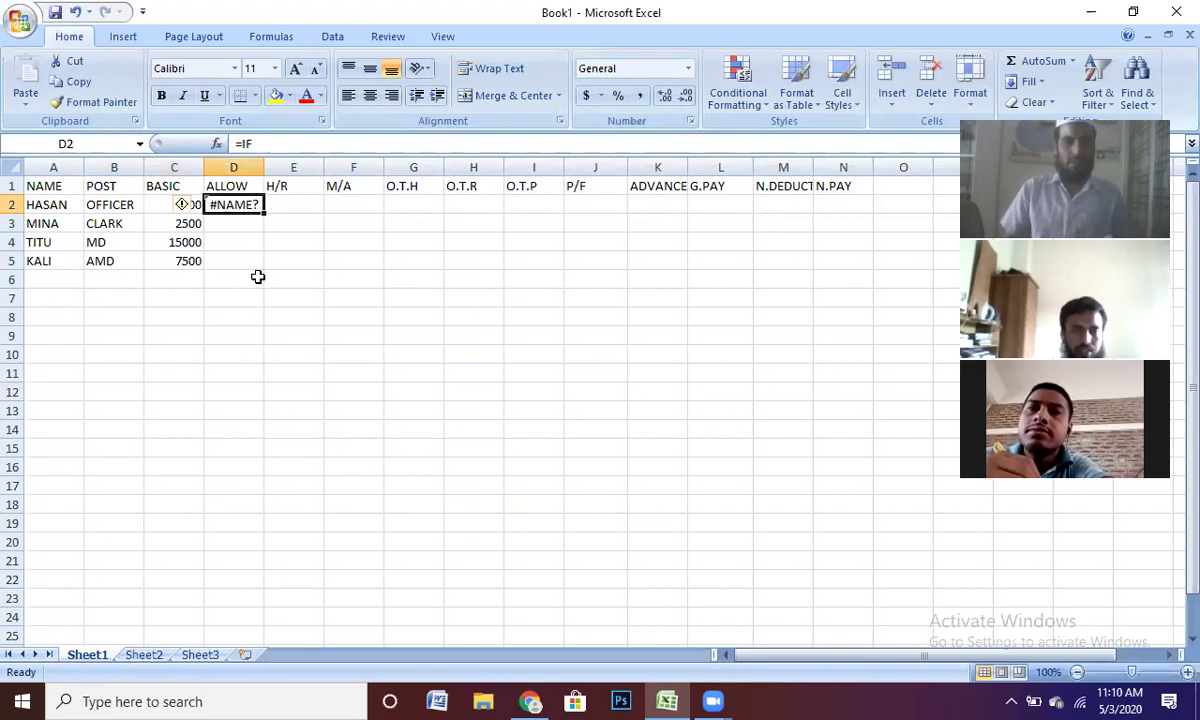
key("BackSpace")
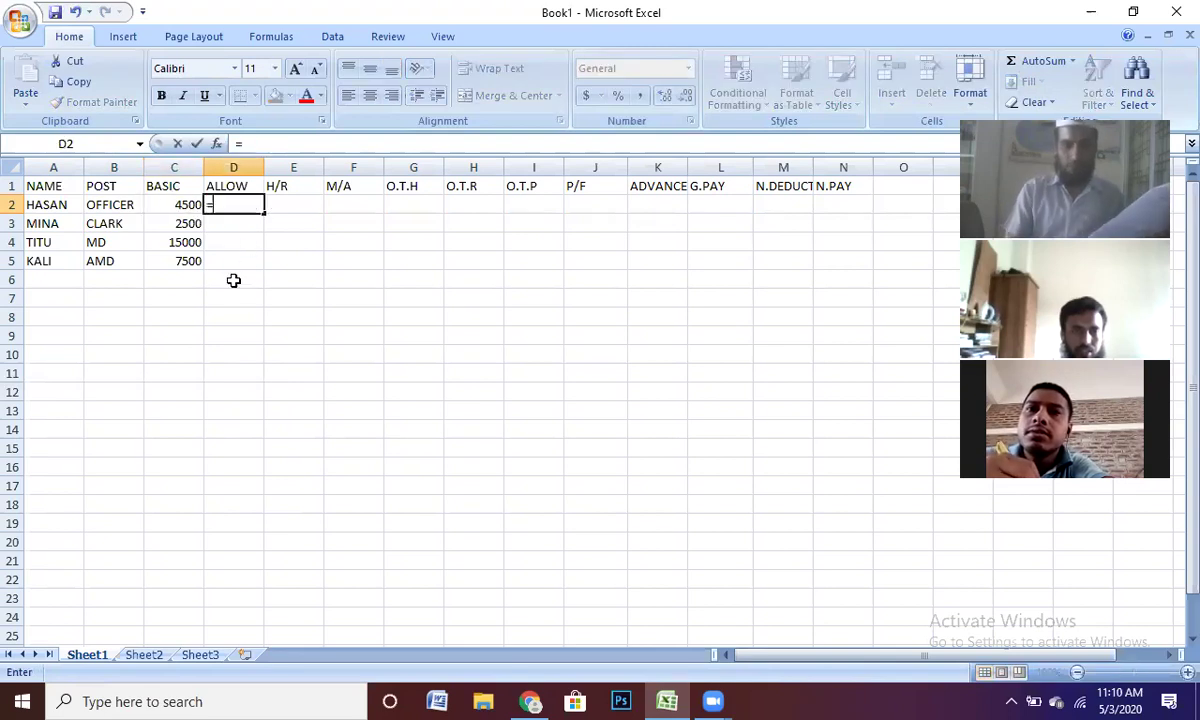
Start the allowance formula in D2 with an IF that returns C2*10% when C2>=5000.
type("=IF")
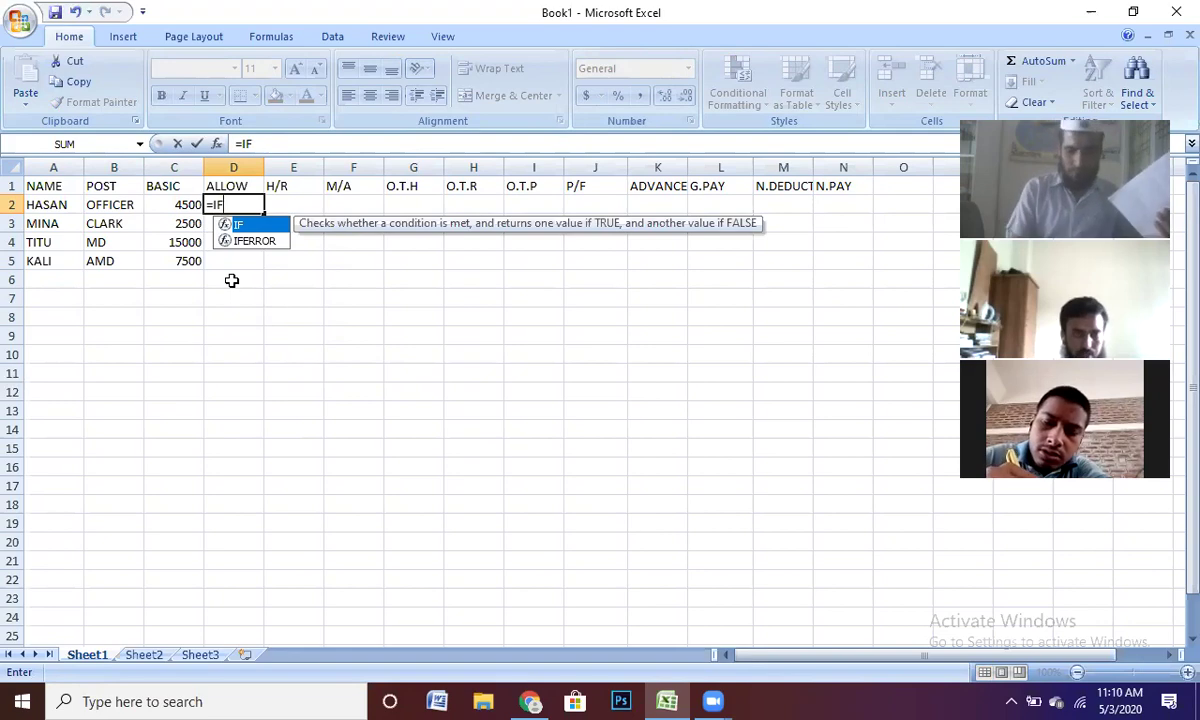
type("(")
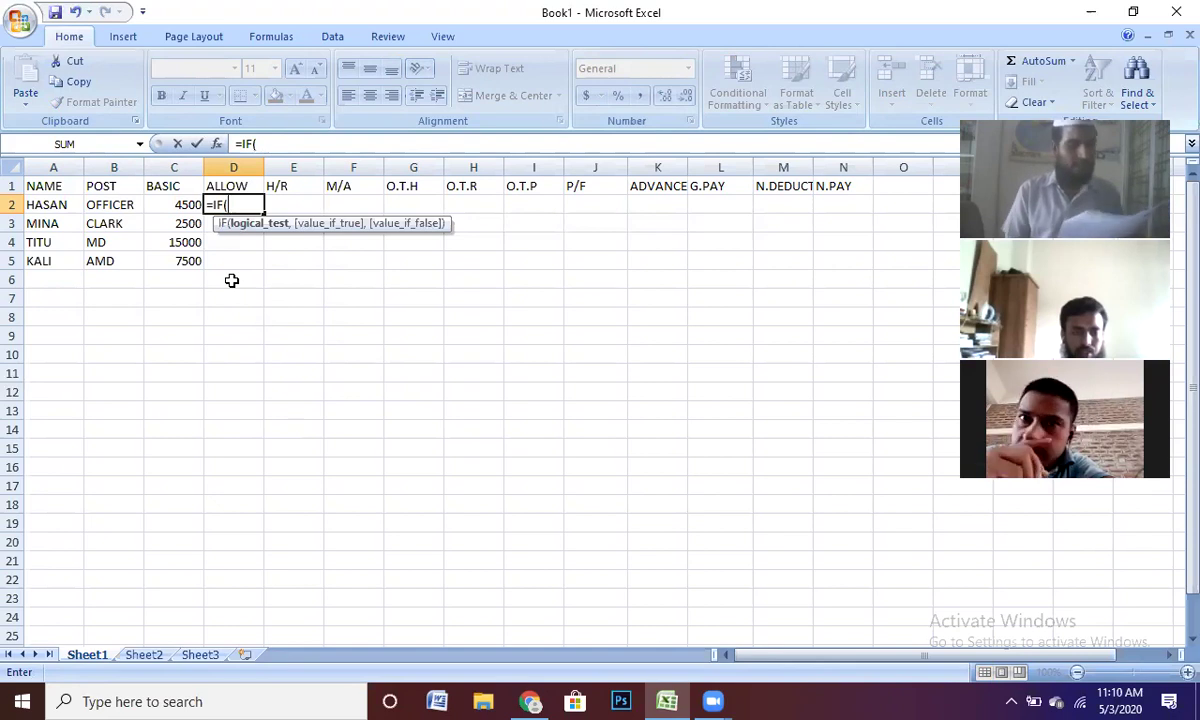
left_click(175, 204)
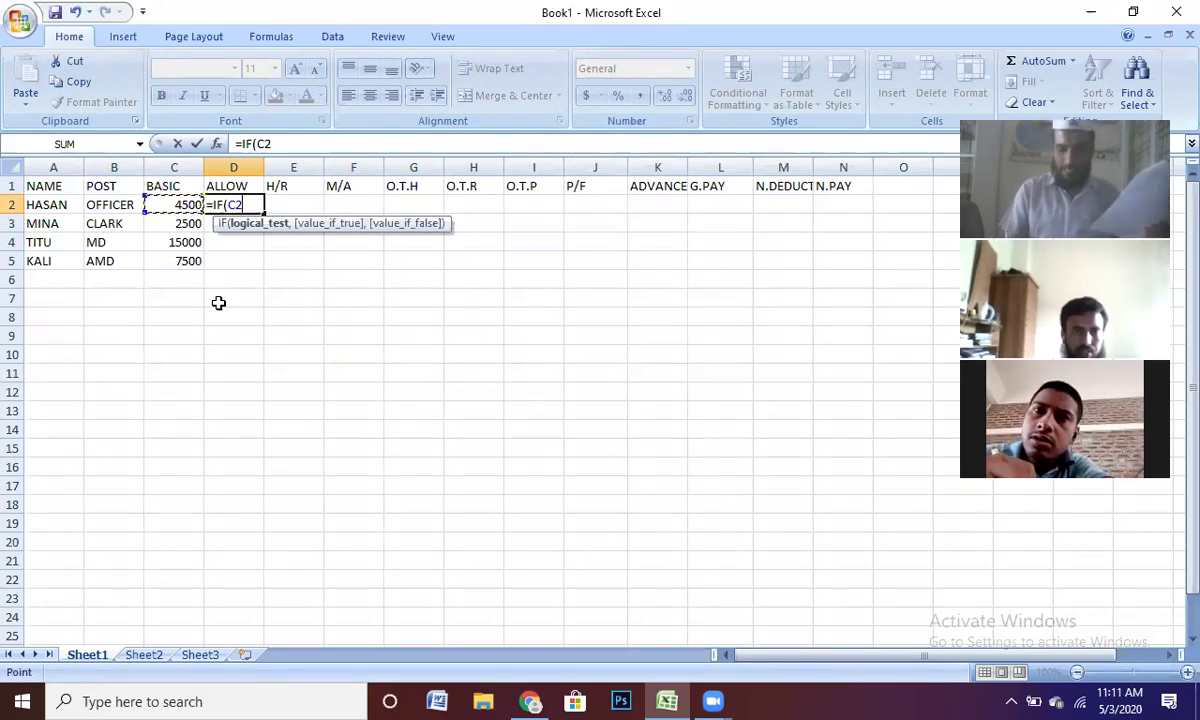
type(">")
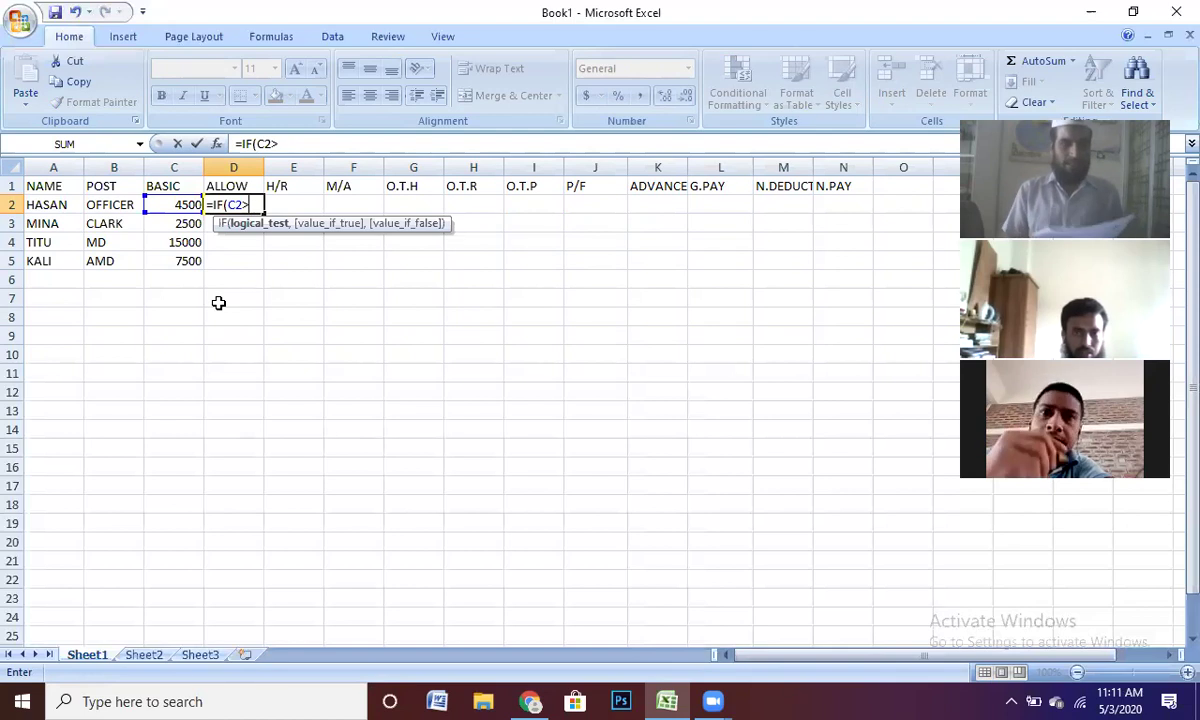
type("=")
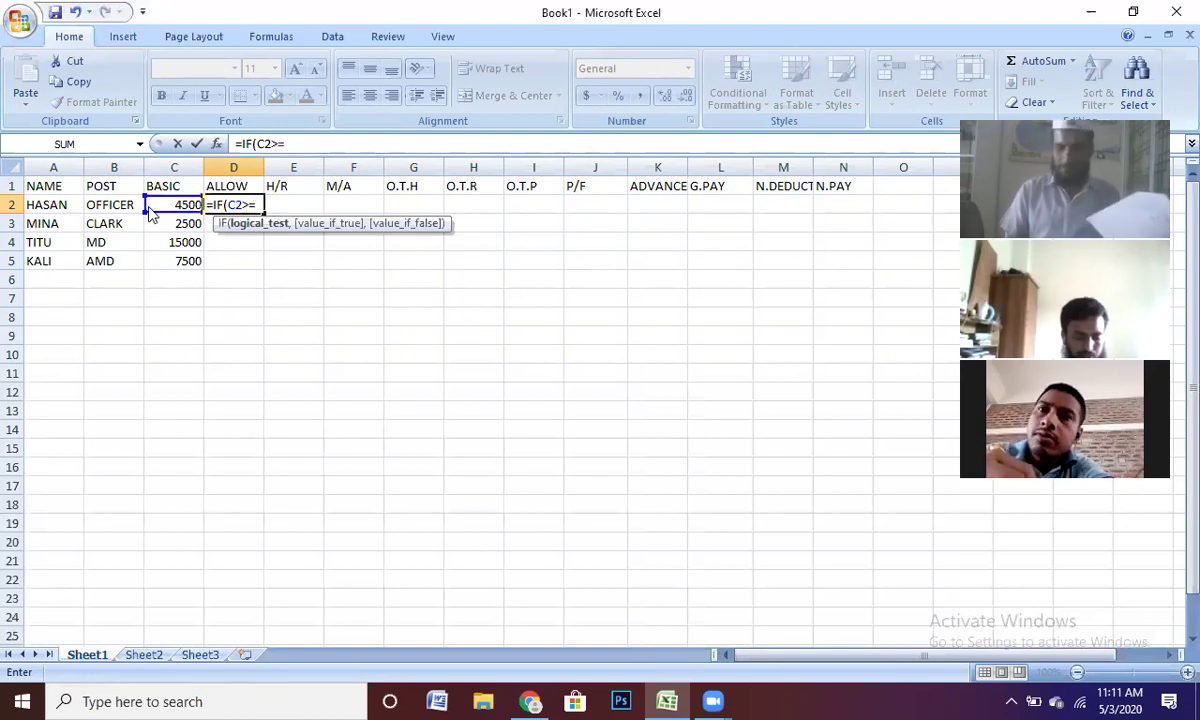
type("5000")
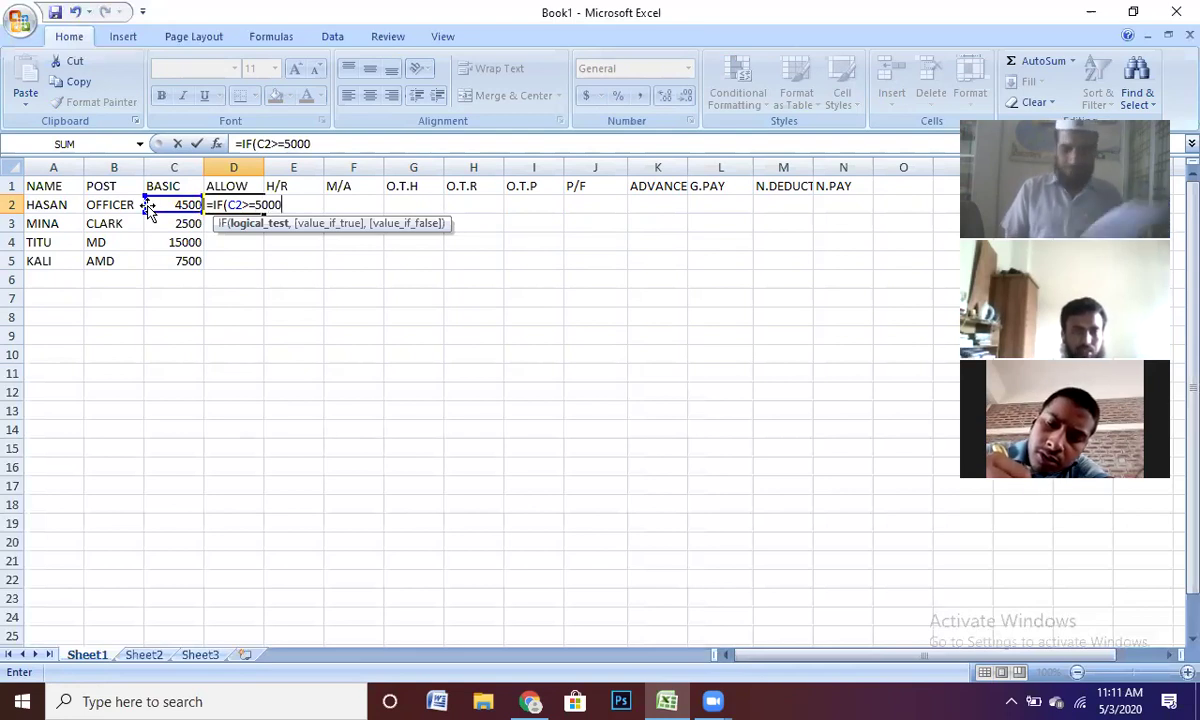
type(",")
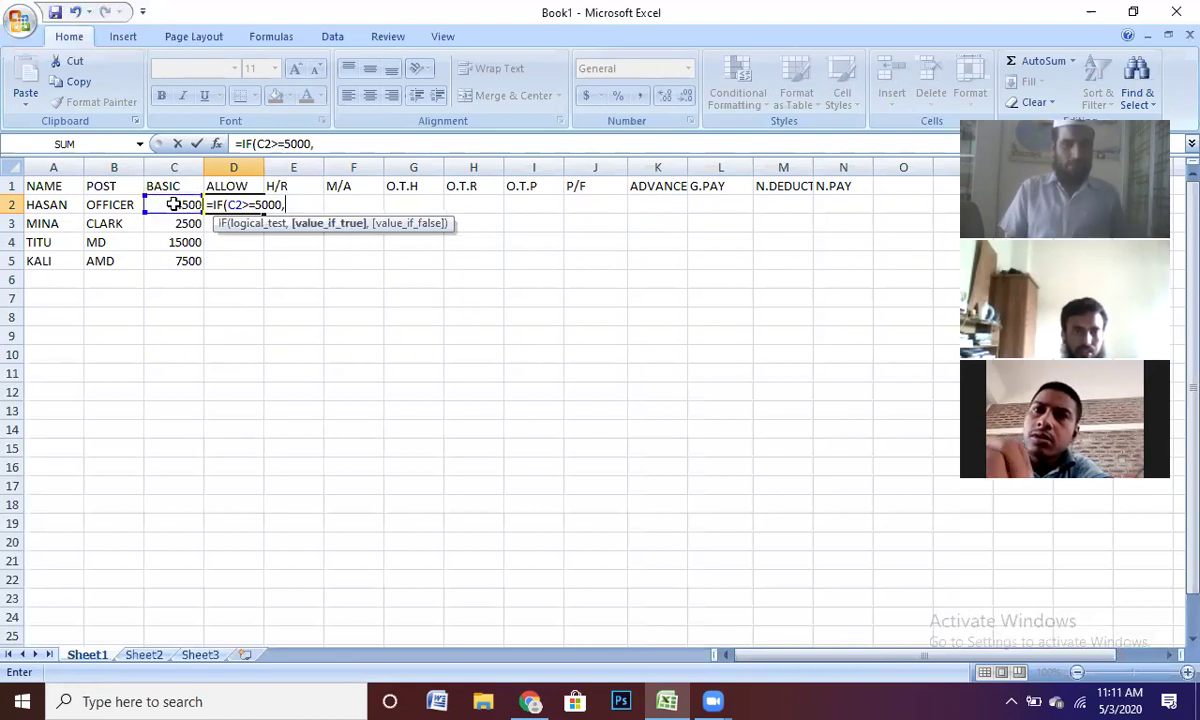
left_click(177, 205)
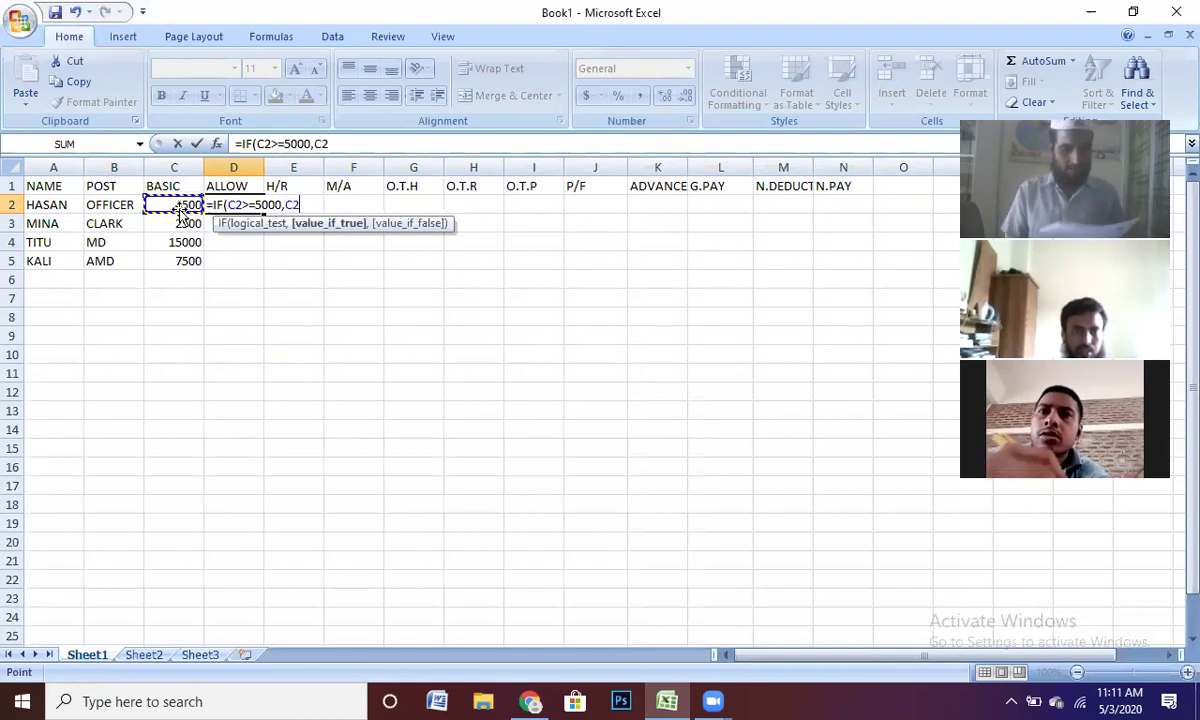
type("*")
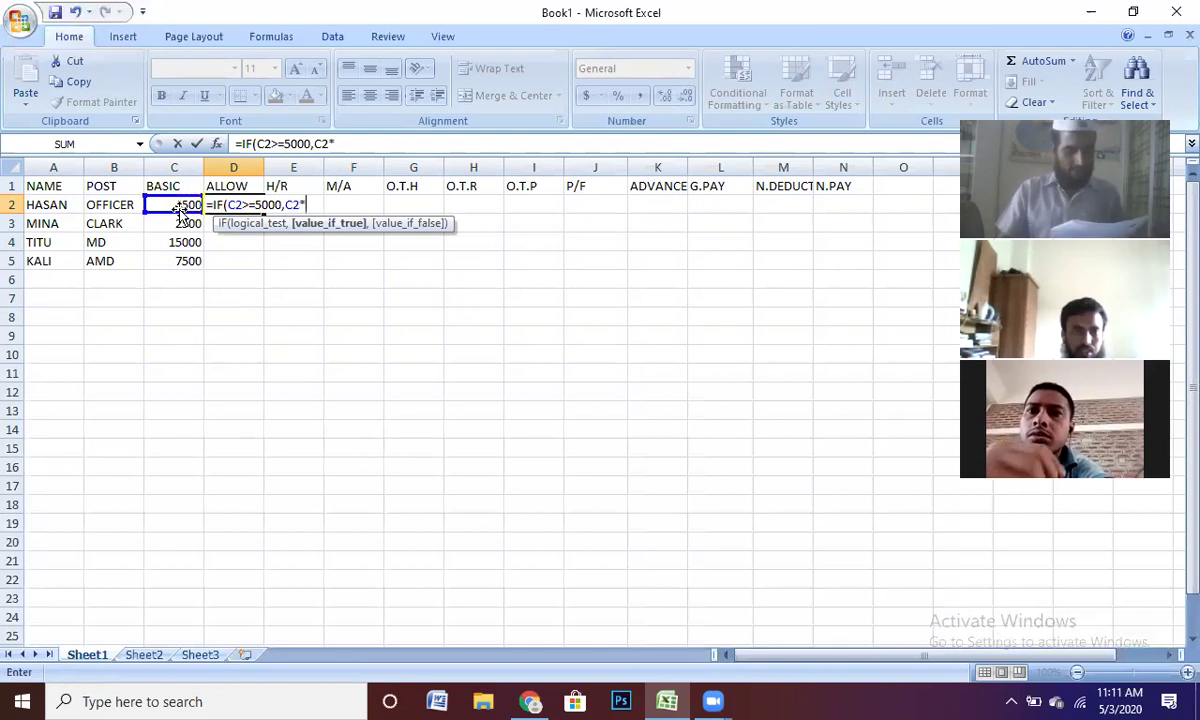
type("10")
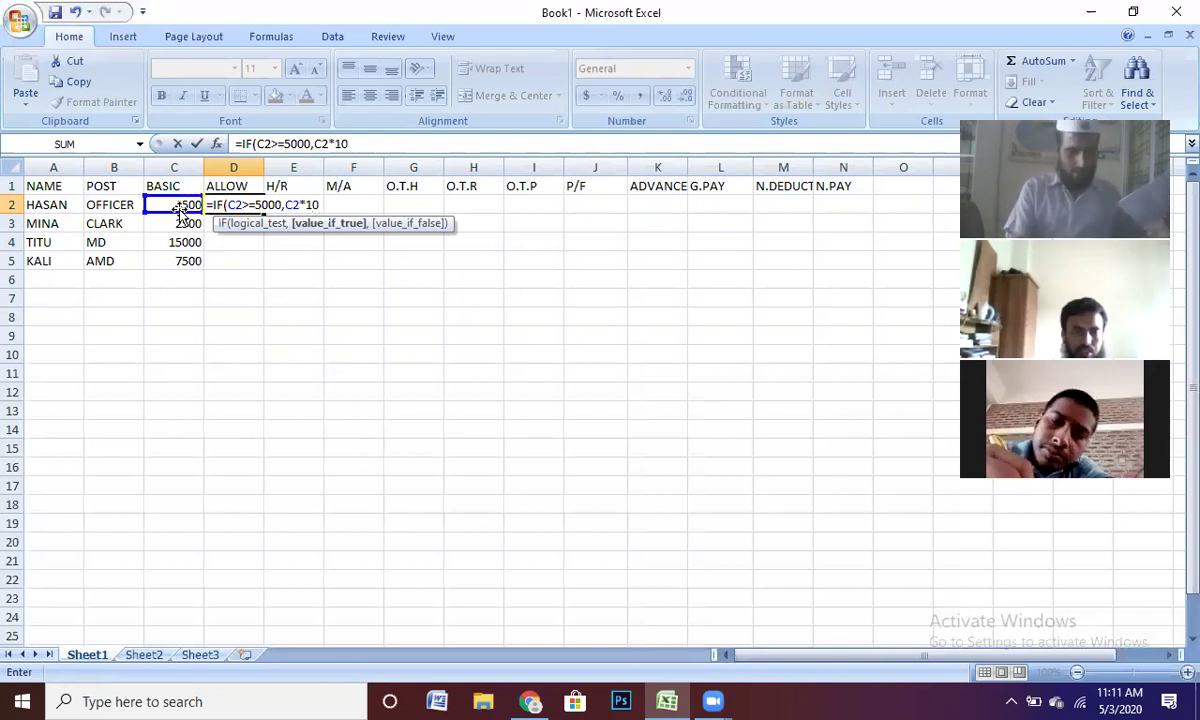
type("%")
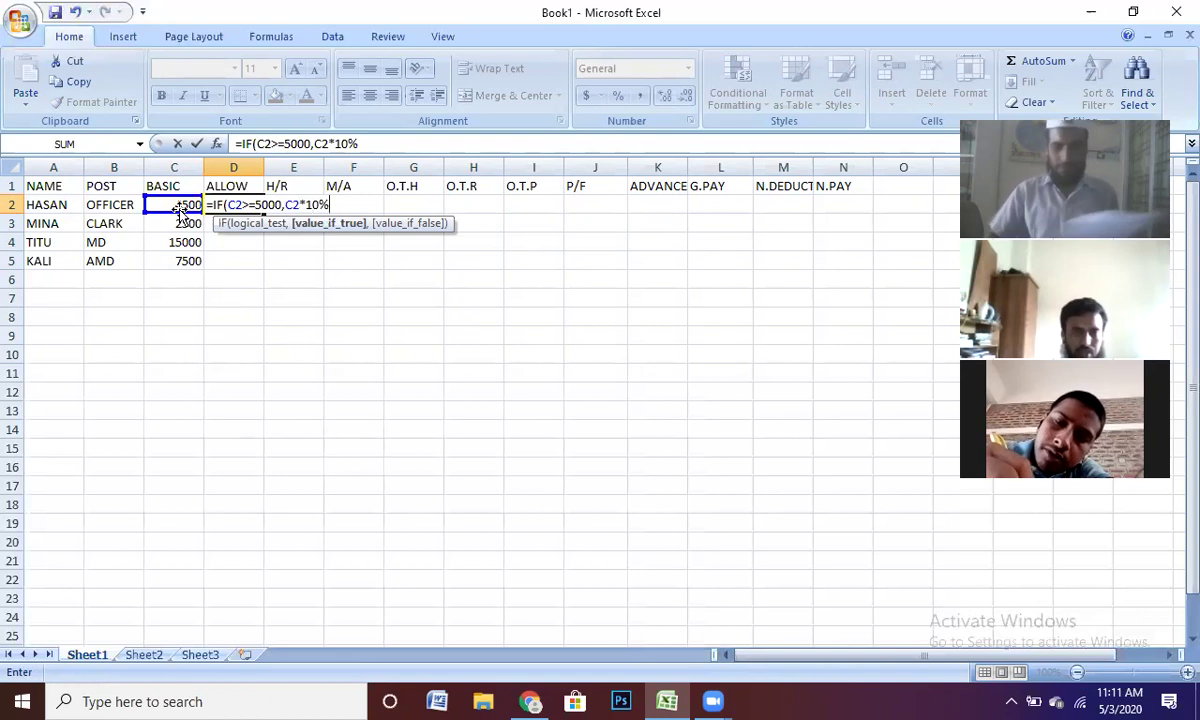
type(",")
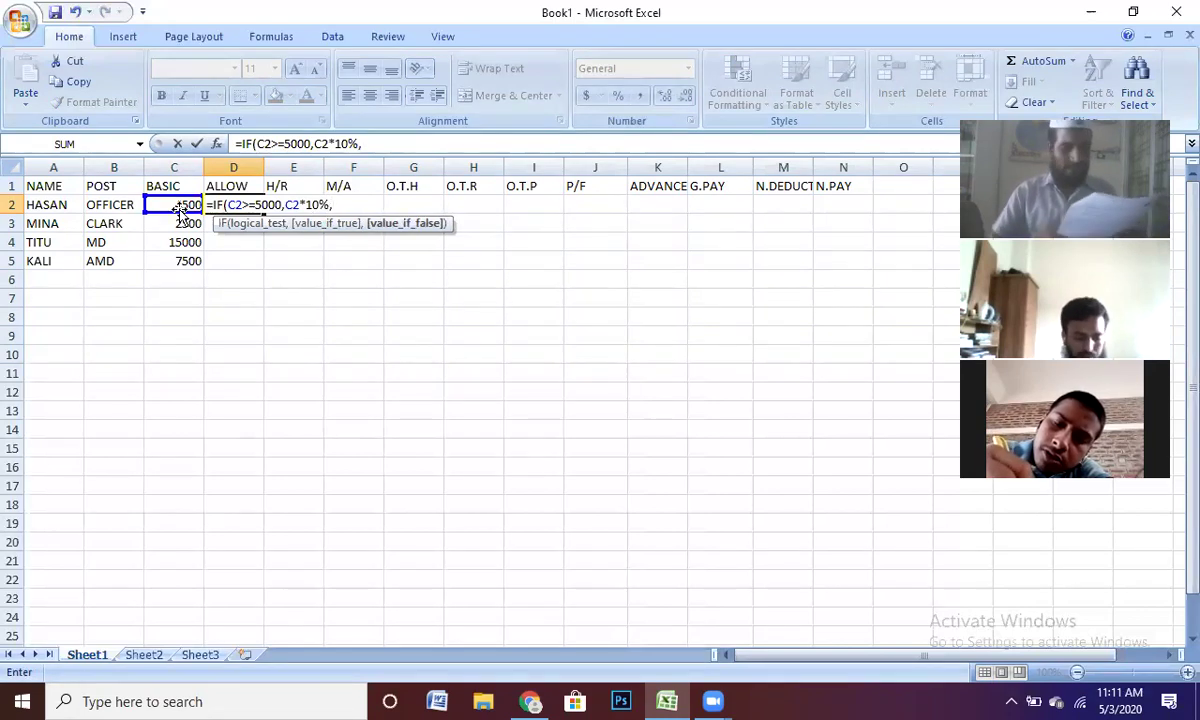
Complete the allowance formula in D2 with a nested IF that returns C2*5% when C2<=5000, closing both functions.
type("IF")
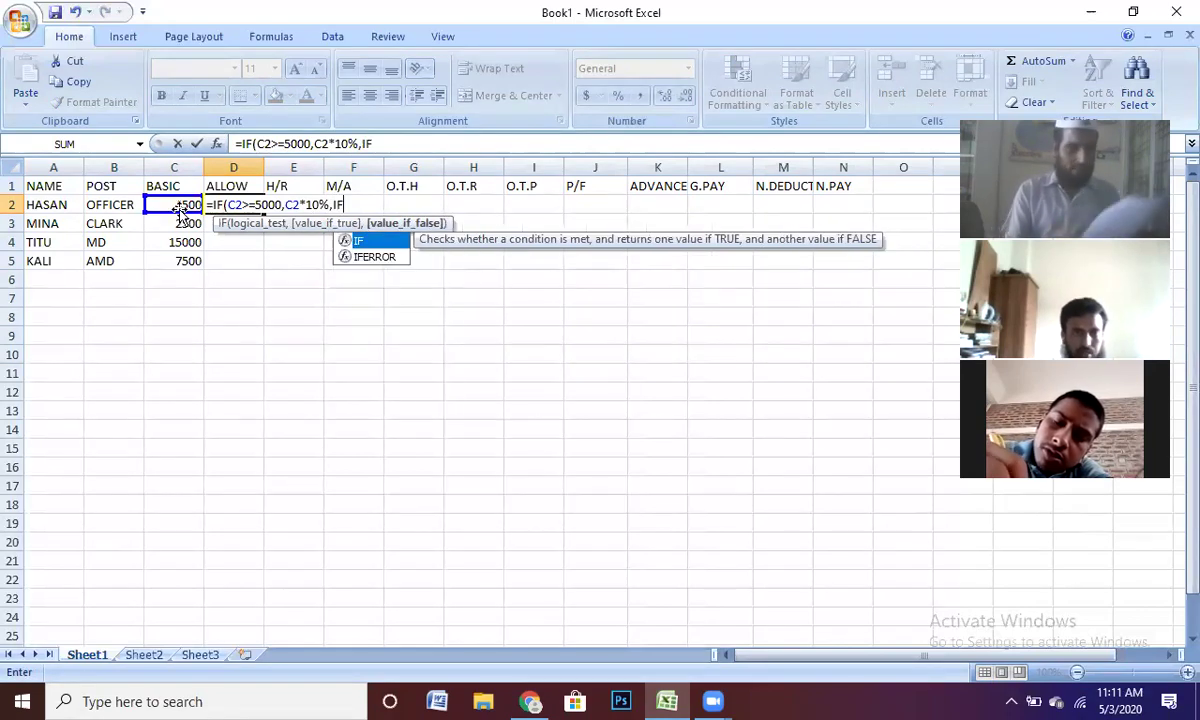
type("(")
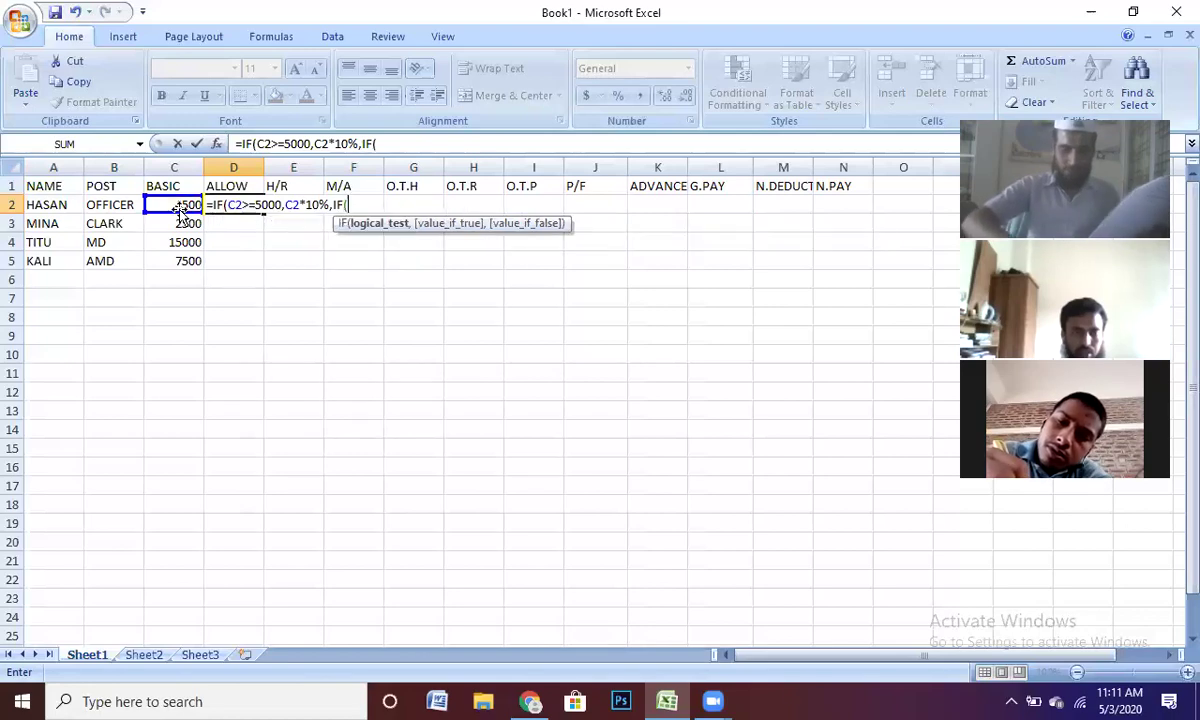
left_click(183, 204)
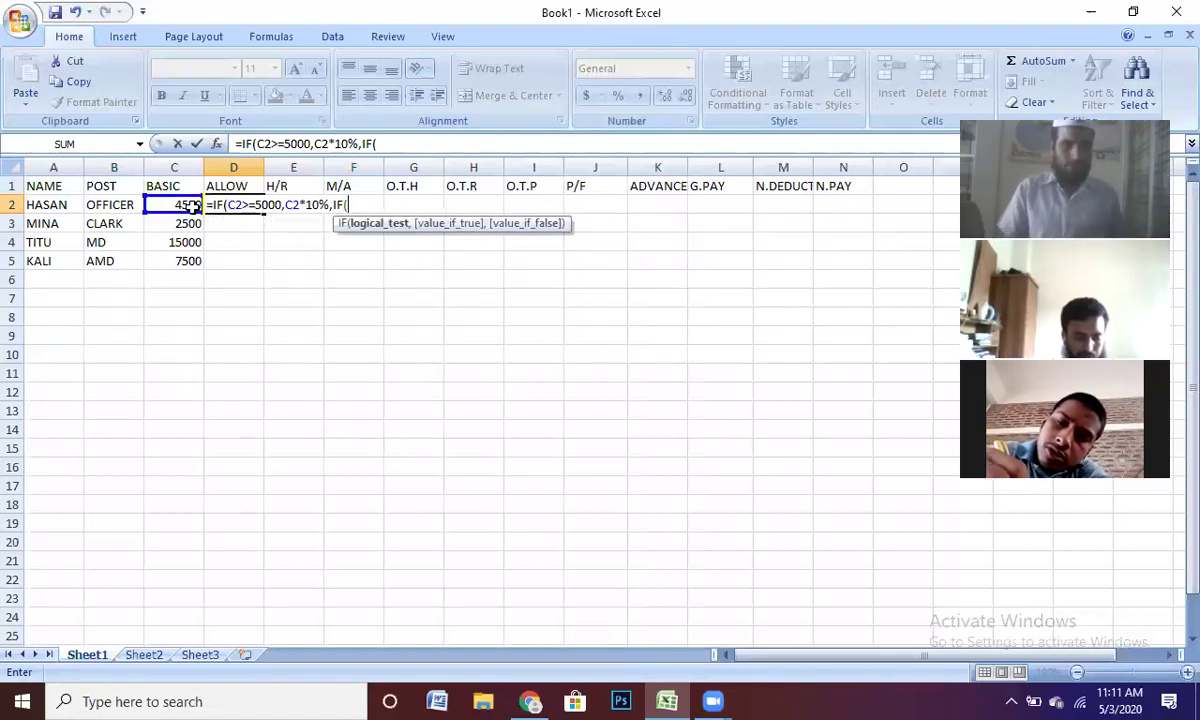
type("<=")
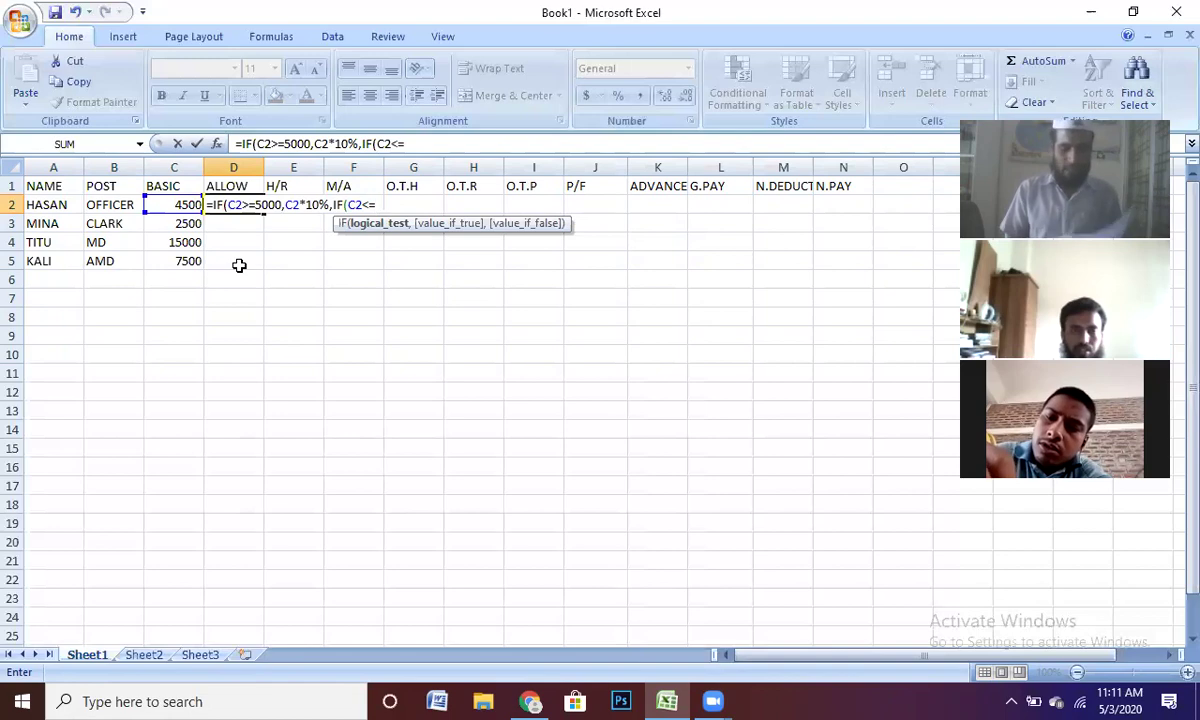
type("5000")
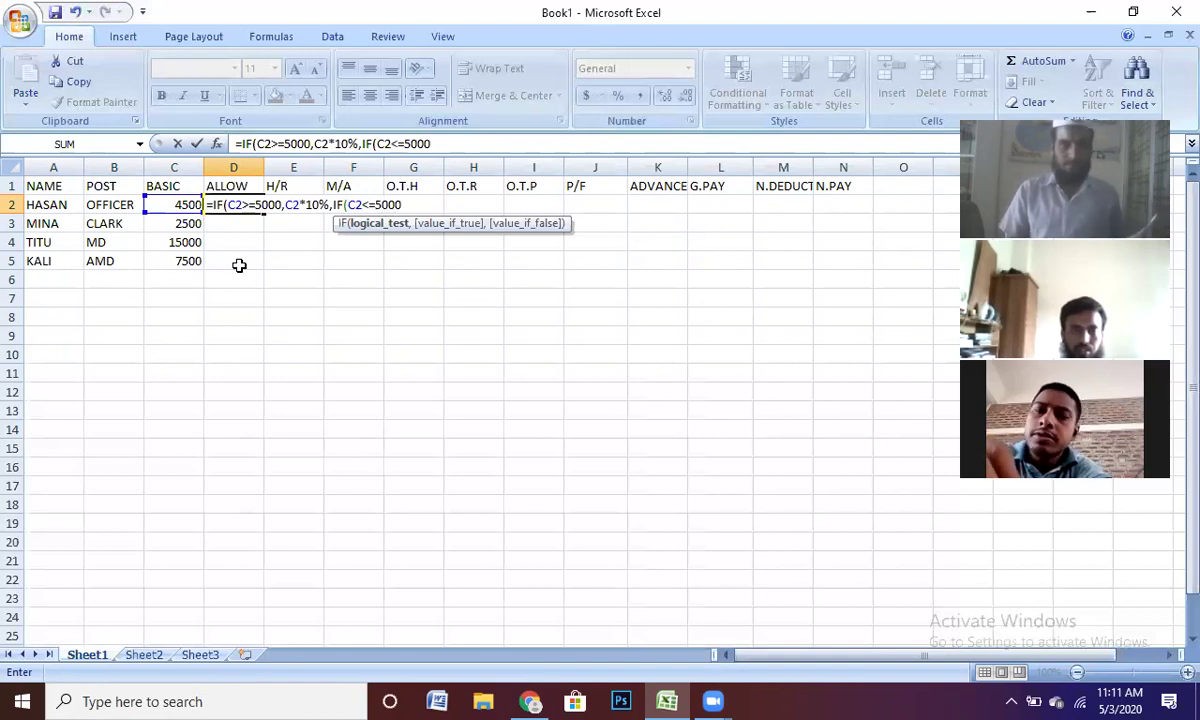
type(",")
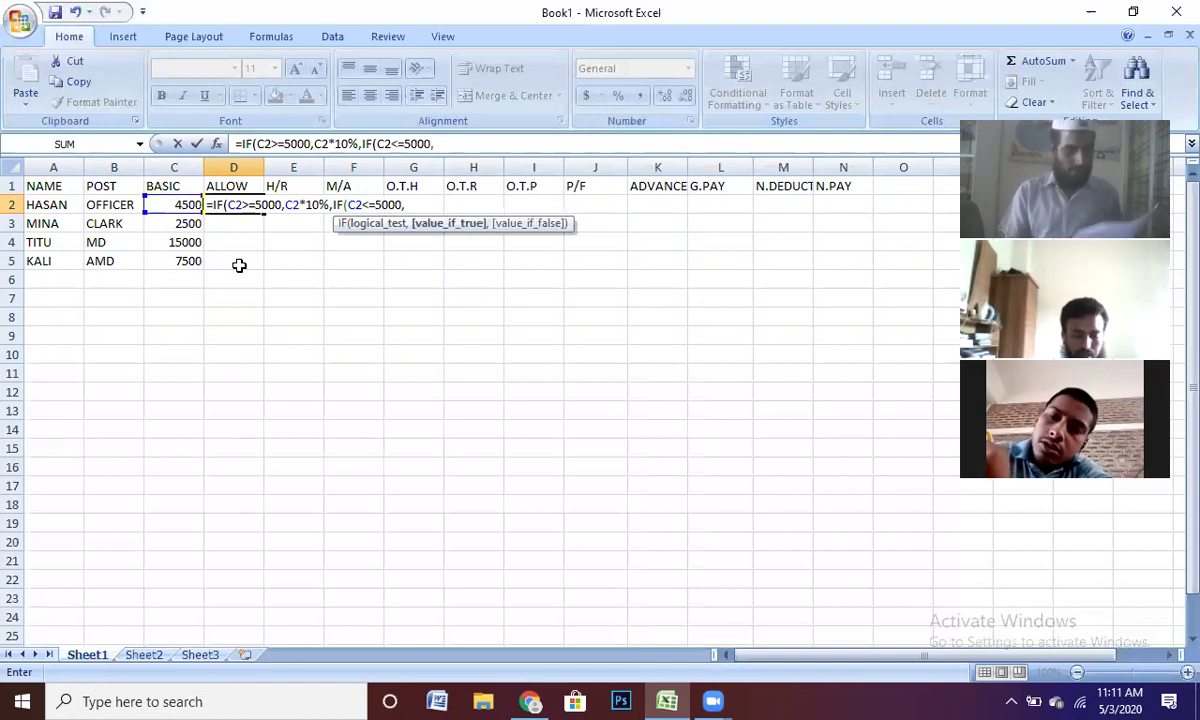
left_click(178, 205)
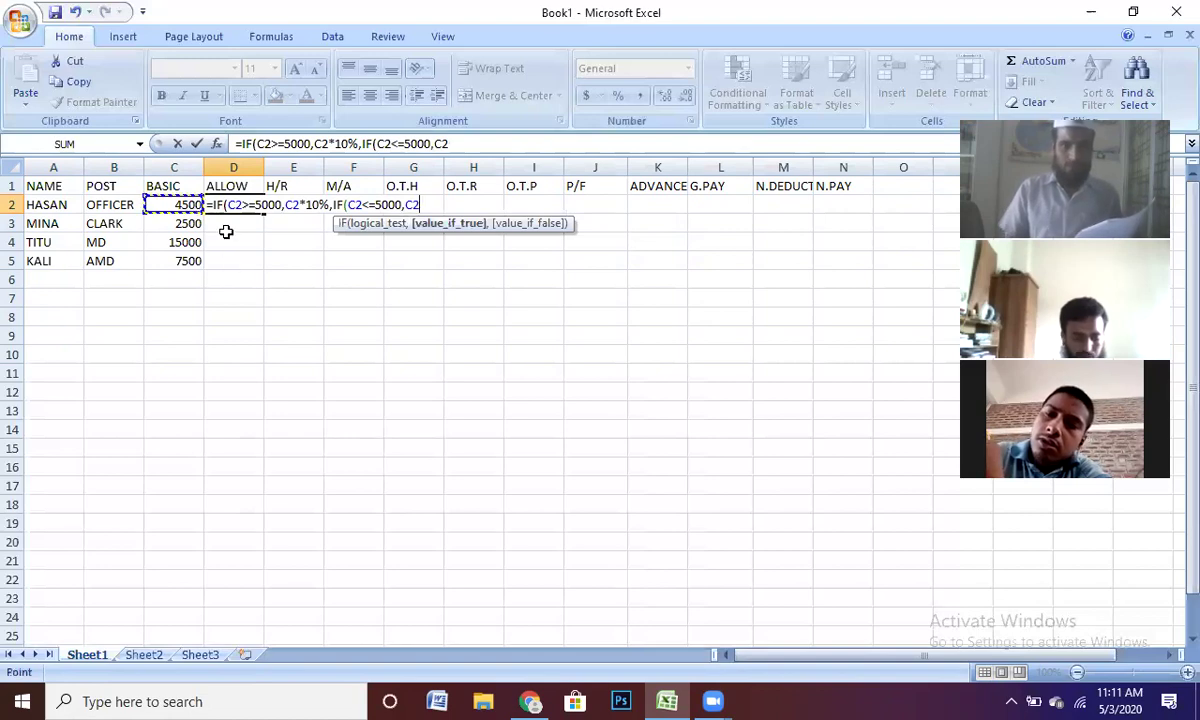
type("*5%")
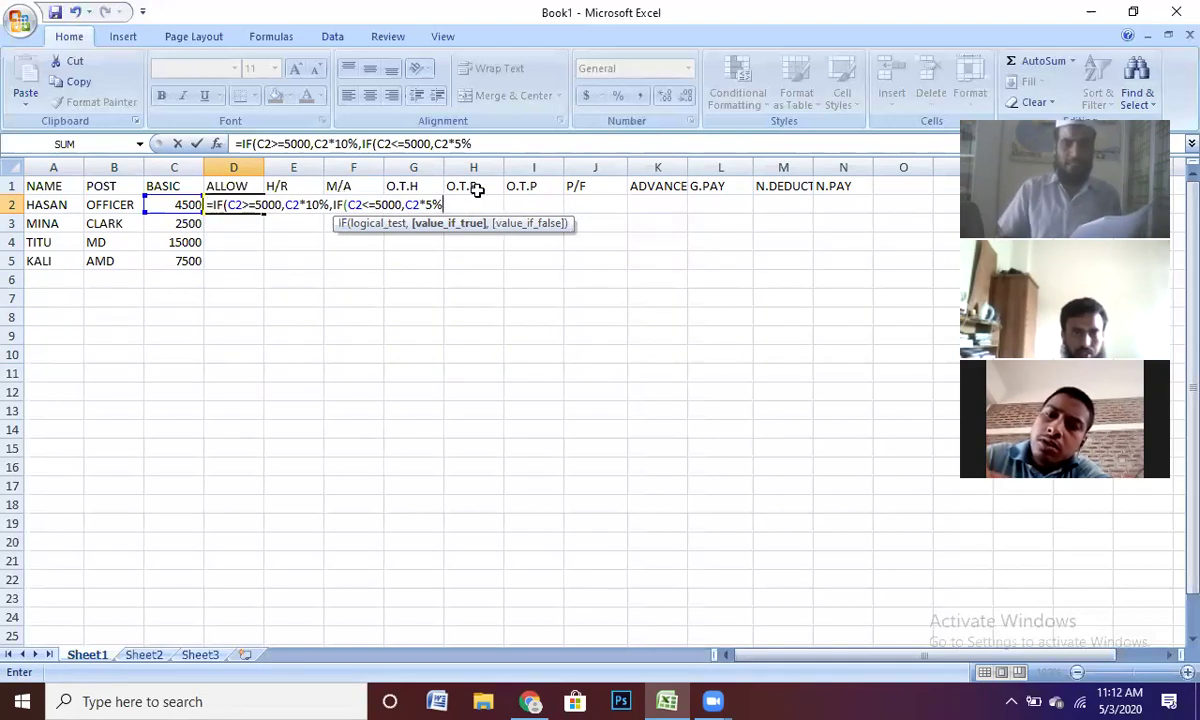
type("))")
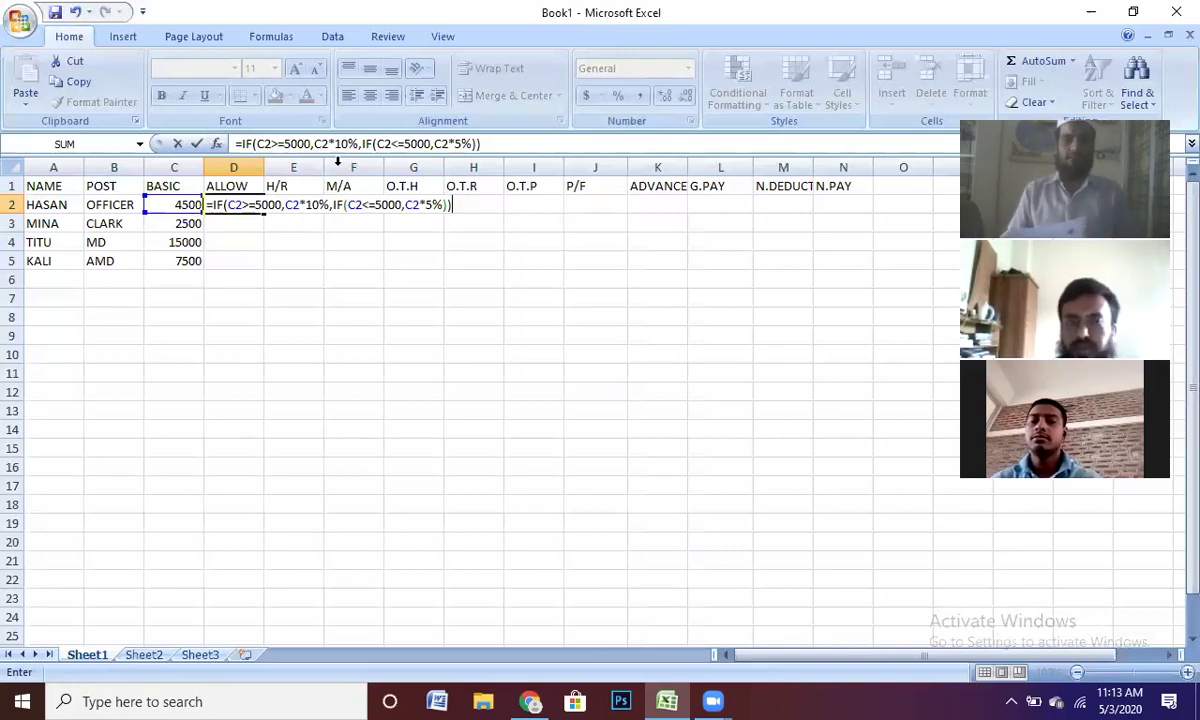
Enter the finished allowance formula in D2 and copy it down through D5.
left_click_drag(363, 143, 472, 143)
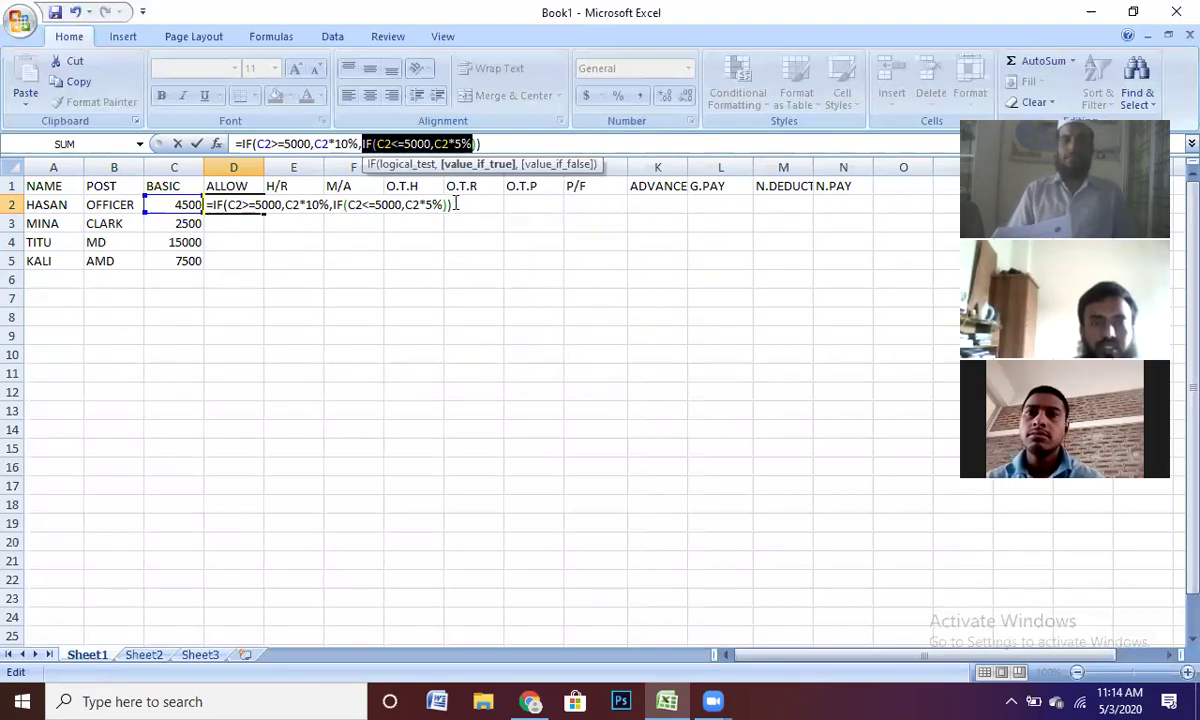
left_click(494, 143)
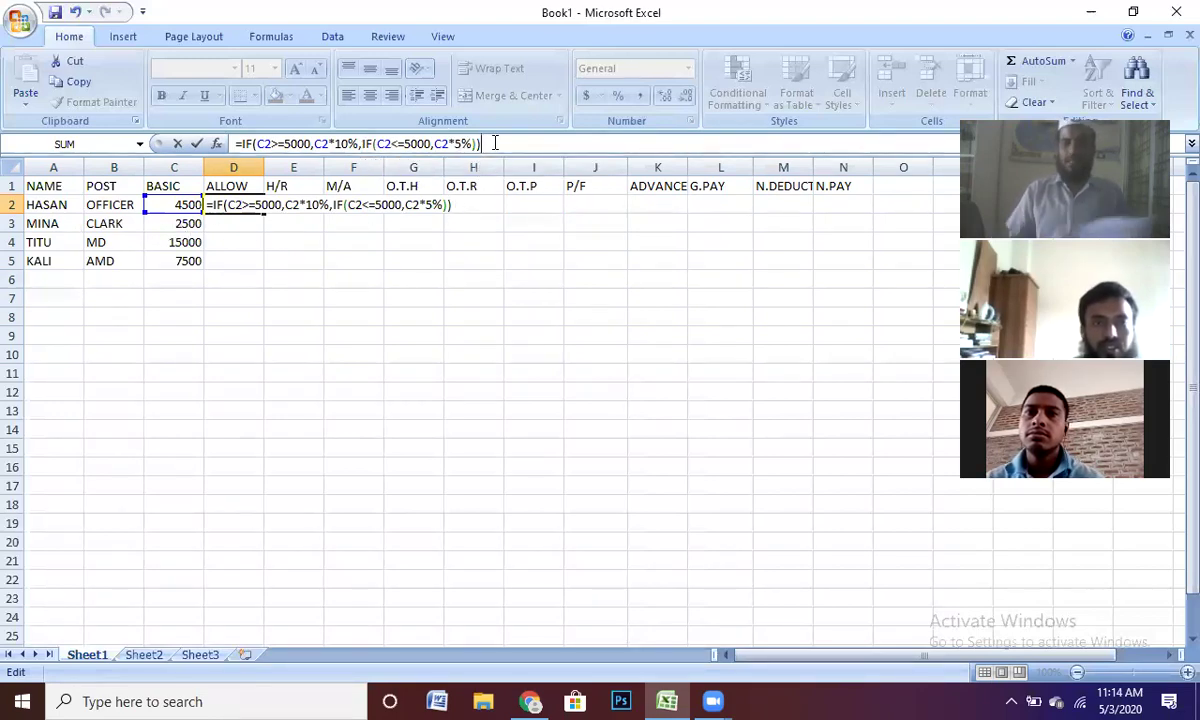
key("Return")
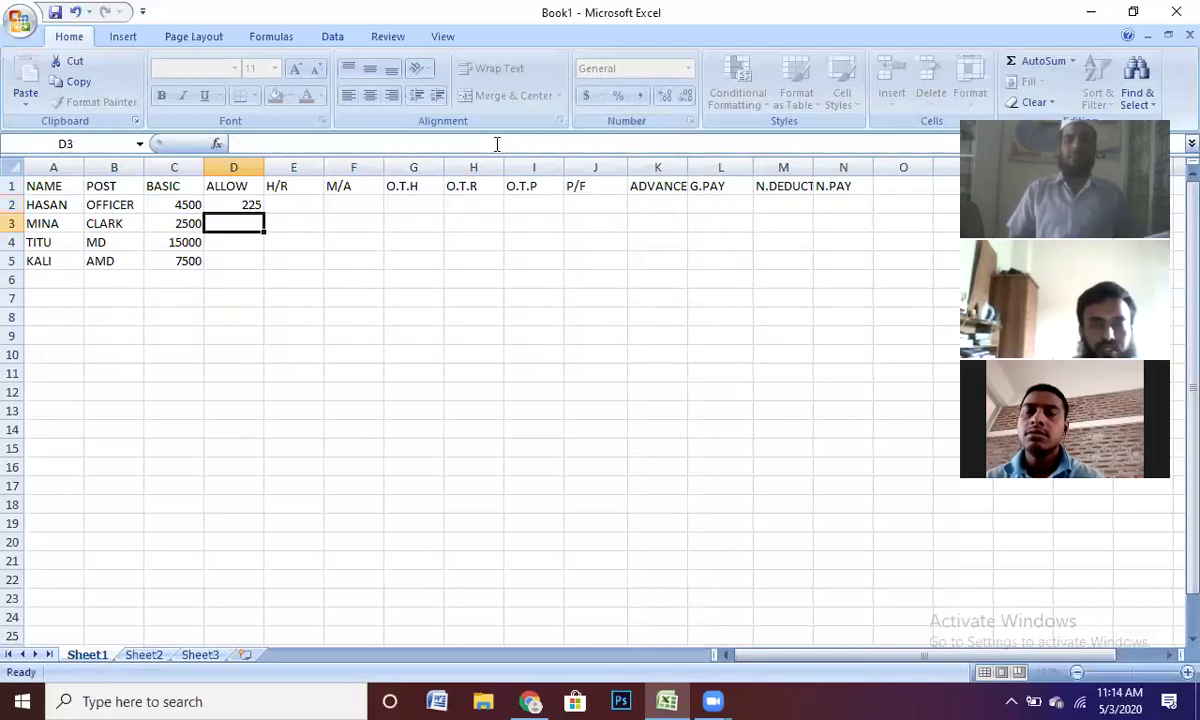
left_click(246, 206)
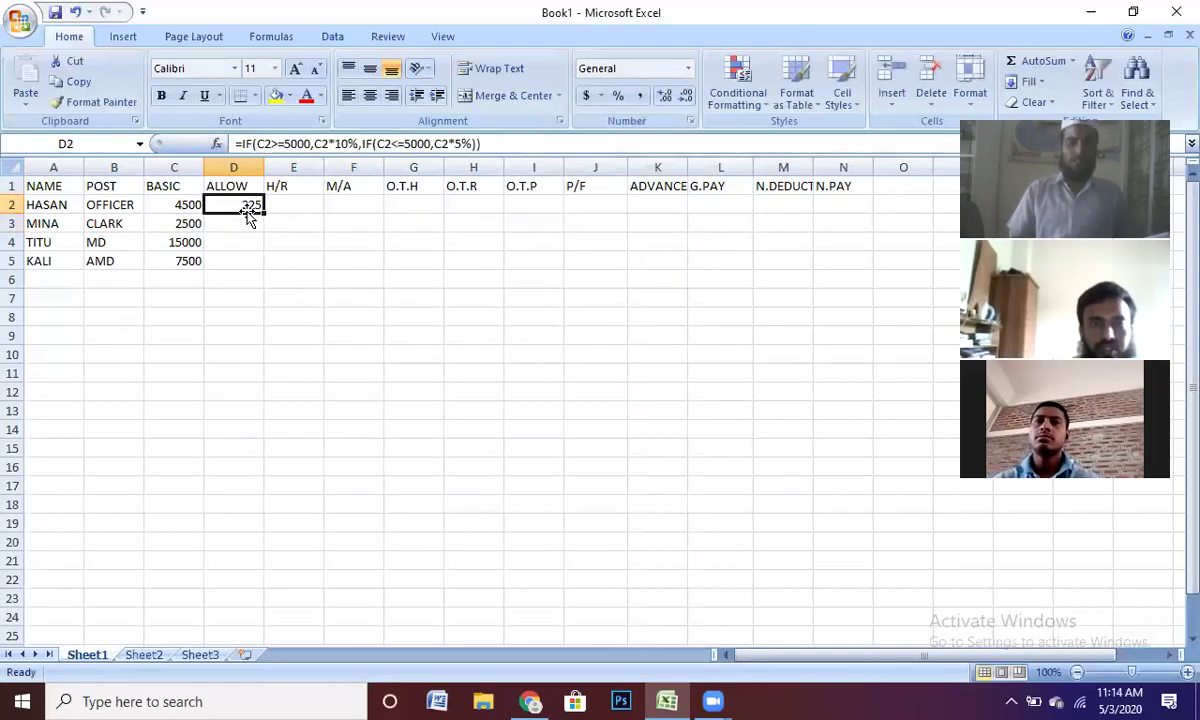
left_click_drag(266, 212, 264, 270)
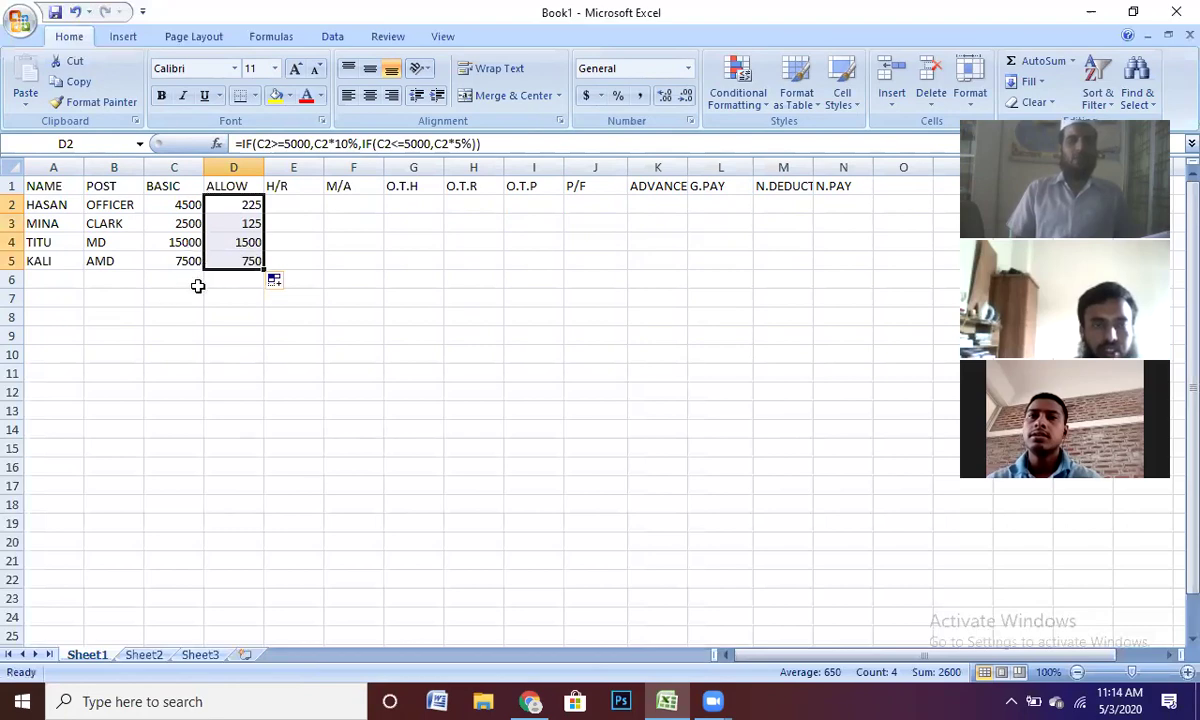
Start the H/R formula in E2 with an IF that tests whether C2>=7000.
left_click(298, 203)
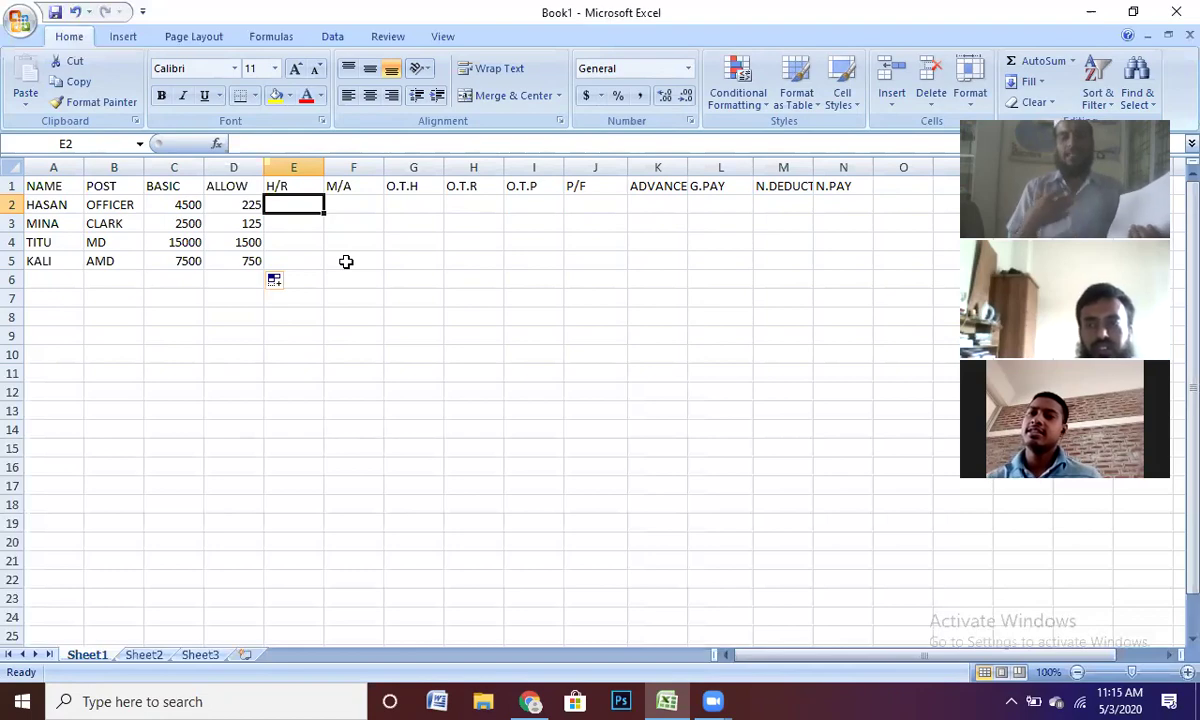
key("Escape")
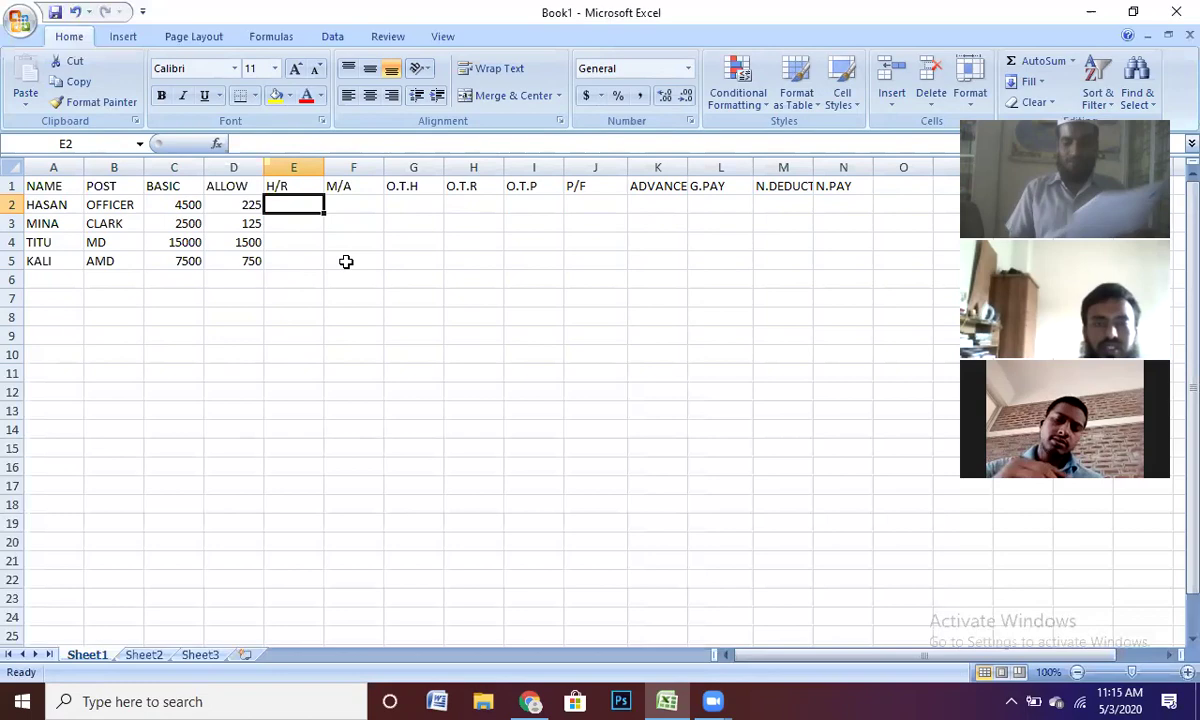
type("=")
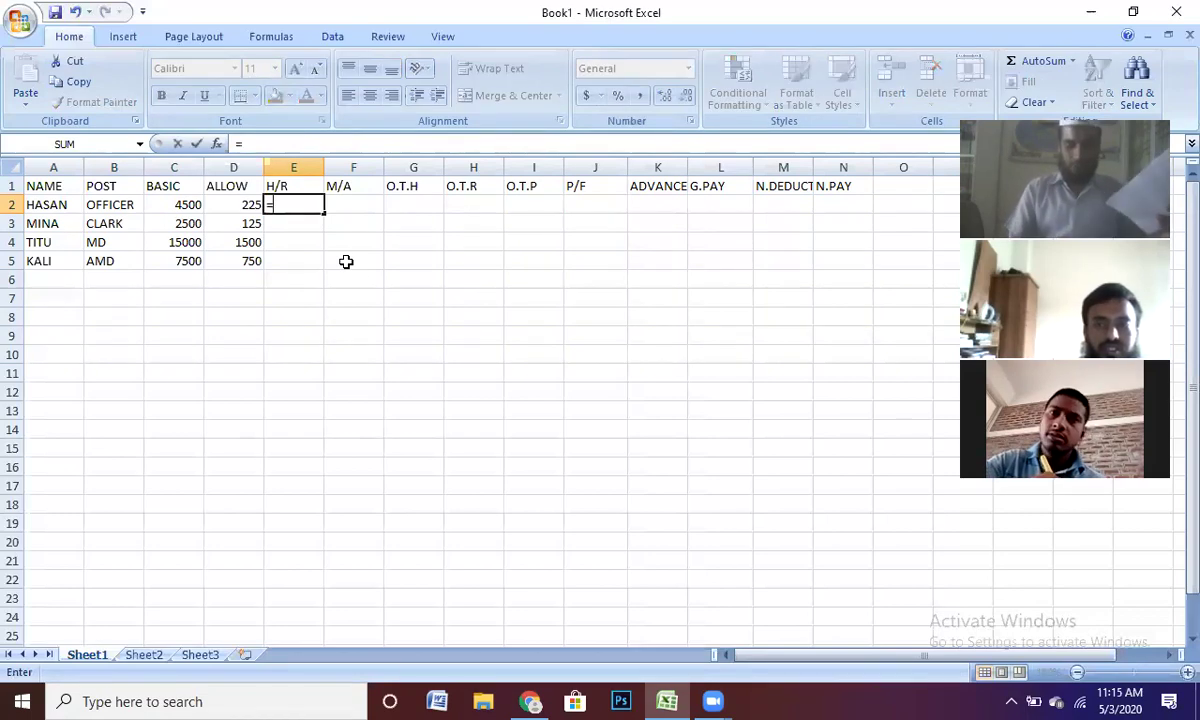
type("IF")
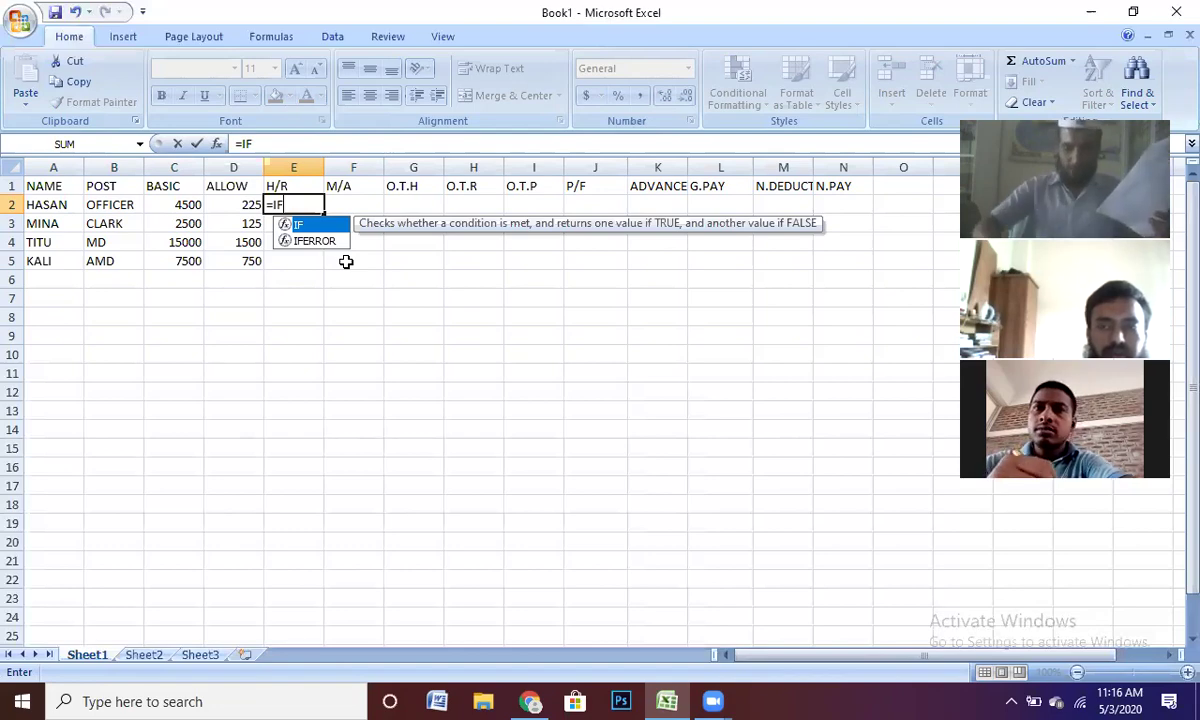
type("(")
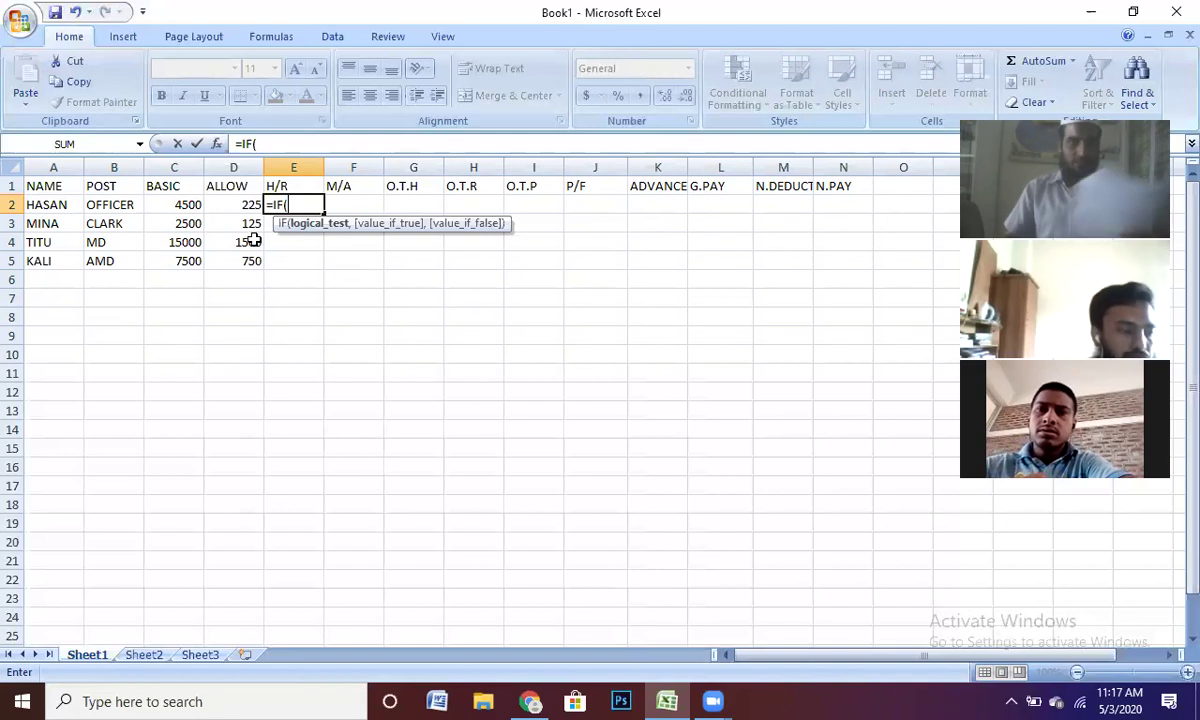
left_click(177, 205)
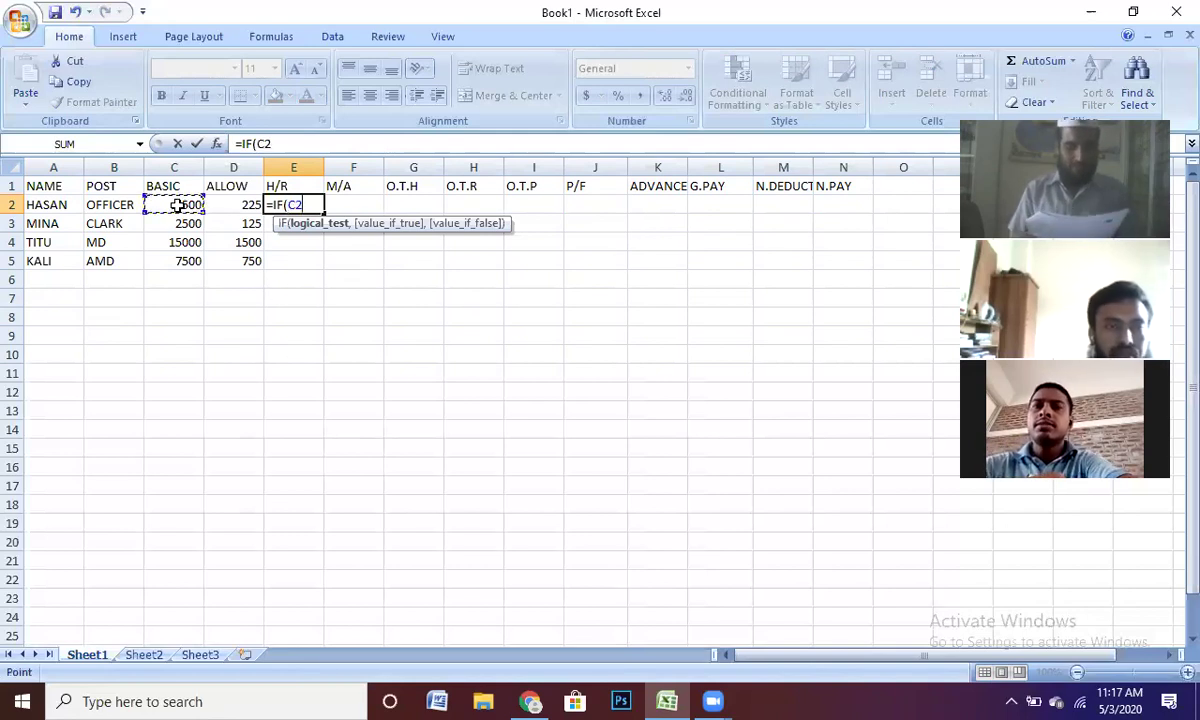
type(">=")
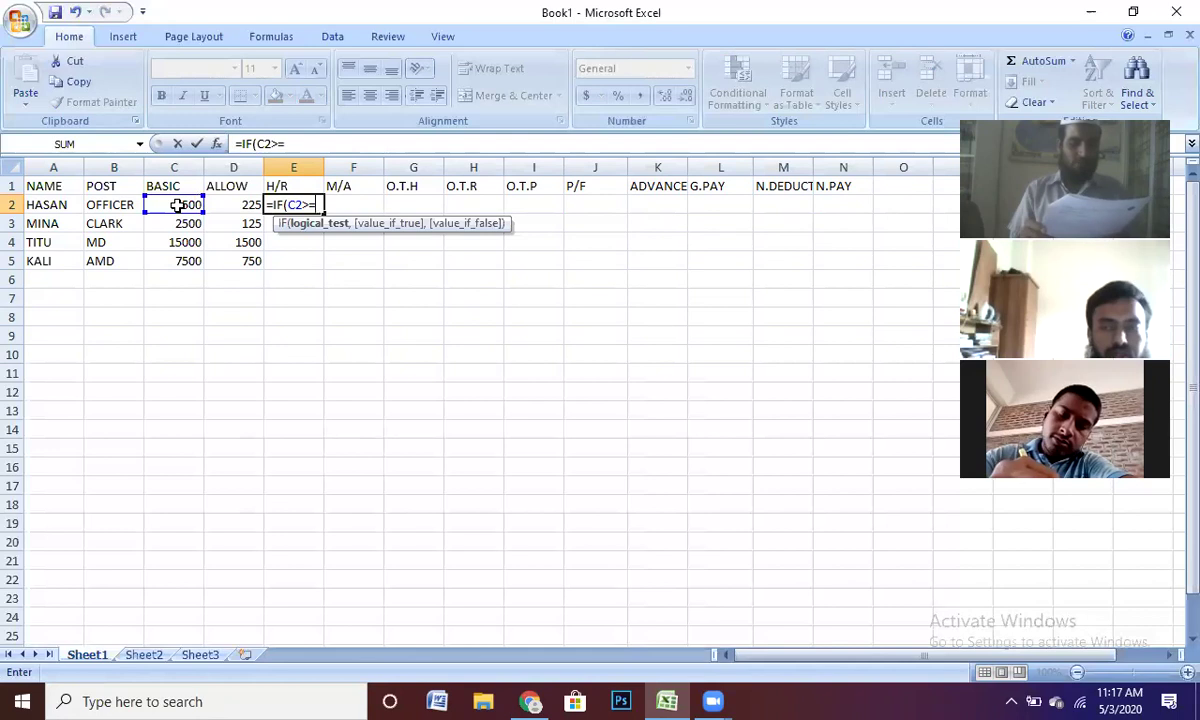
type("70000")
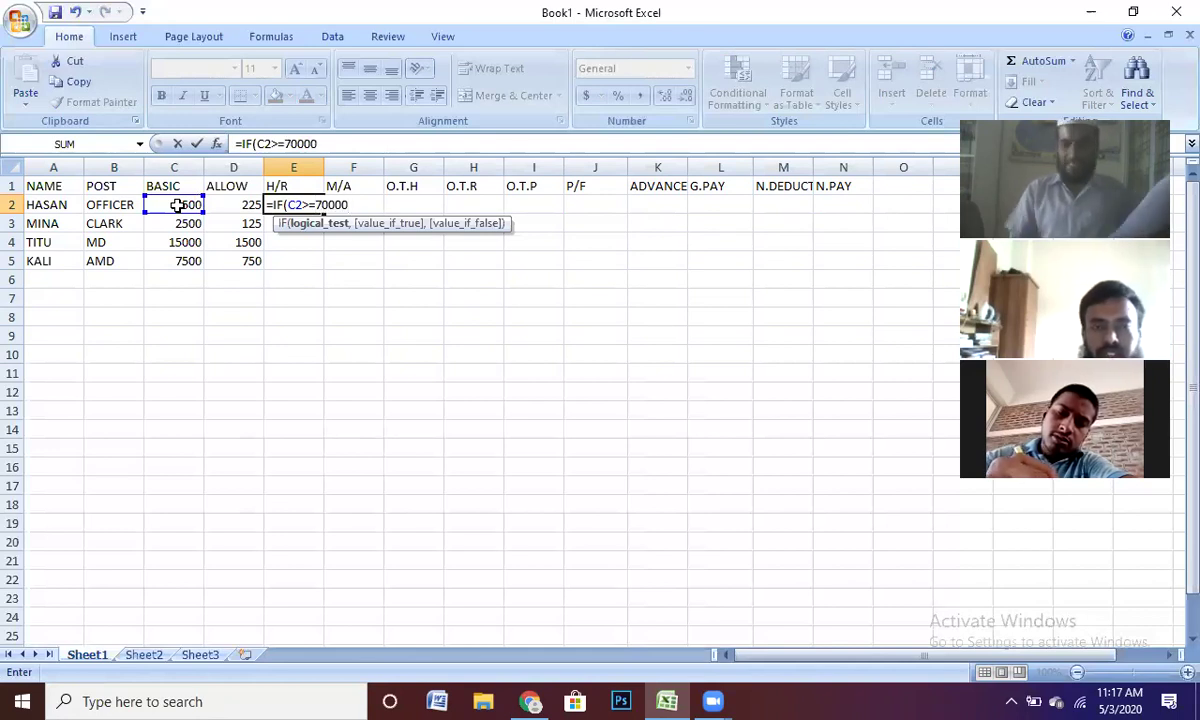
key("BackSpace")
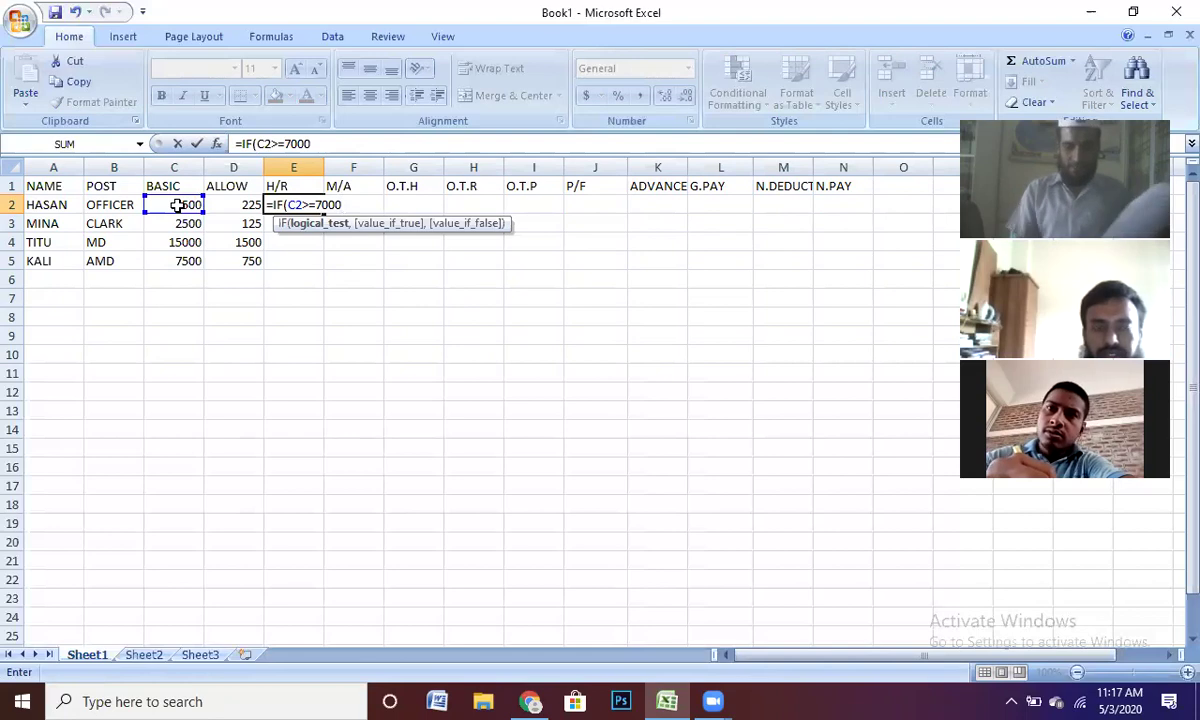
type(",")
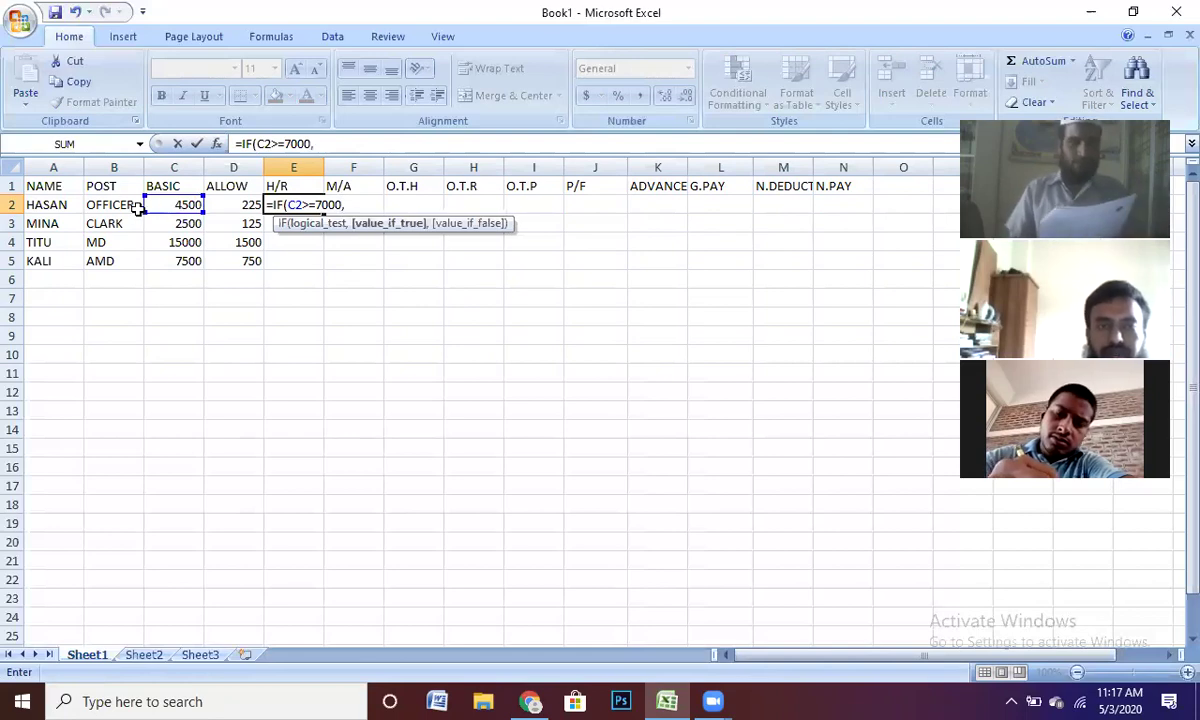
Complete the IF in E2 so it returns C2*5% when true and C2*4% otherwise, and enter it.
left_click(170, 205)
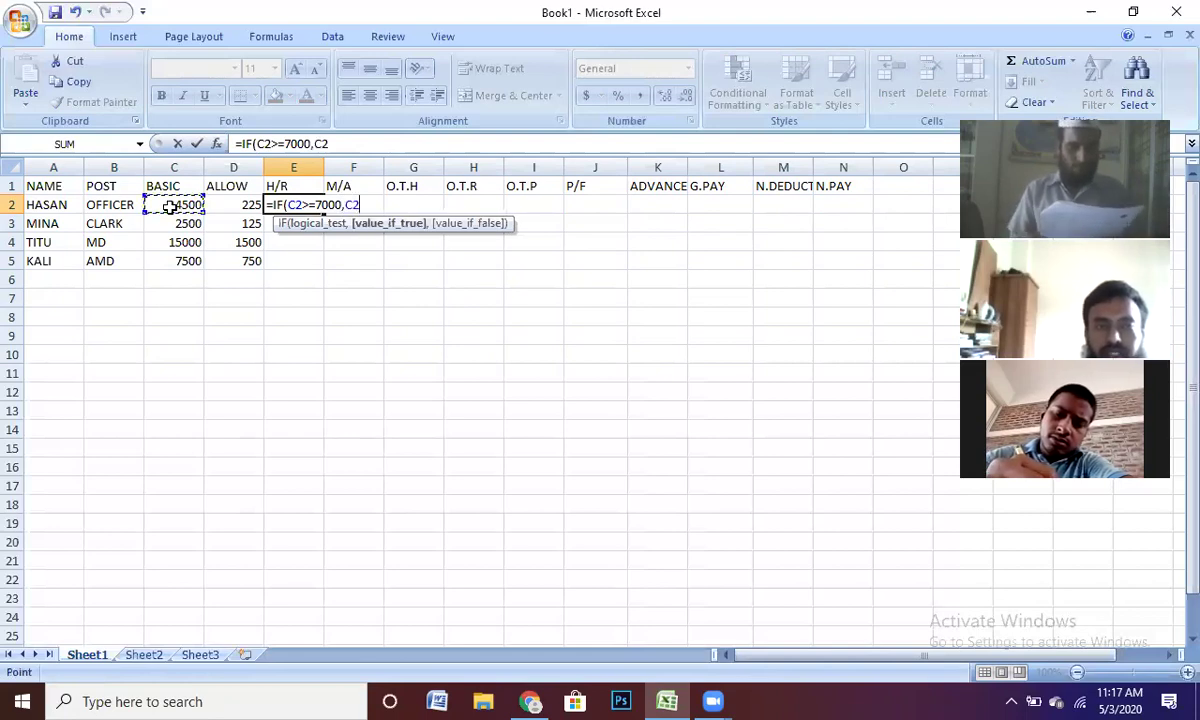
type("*")
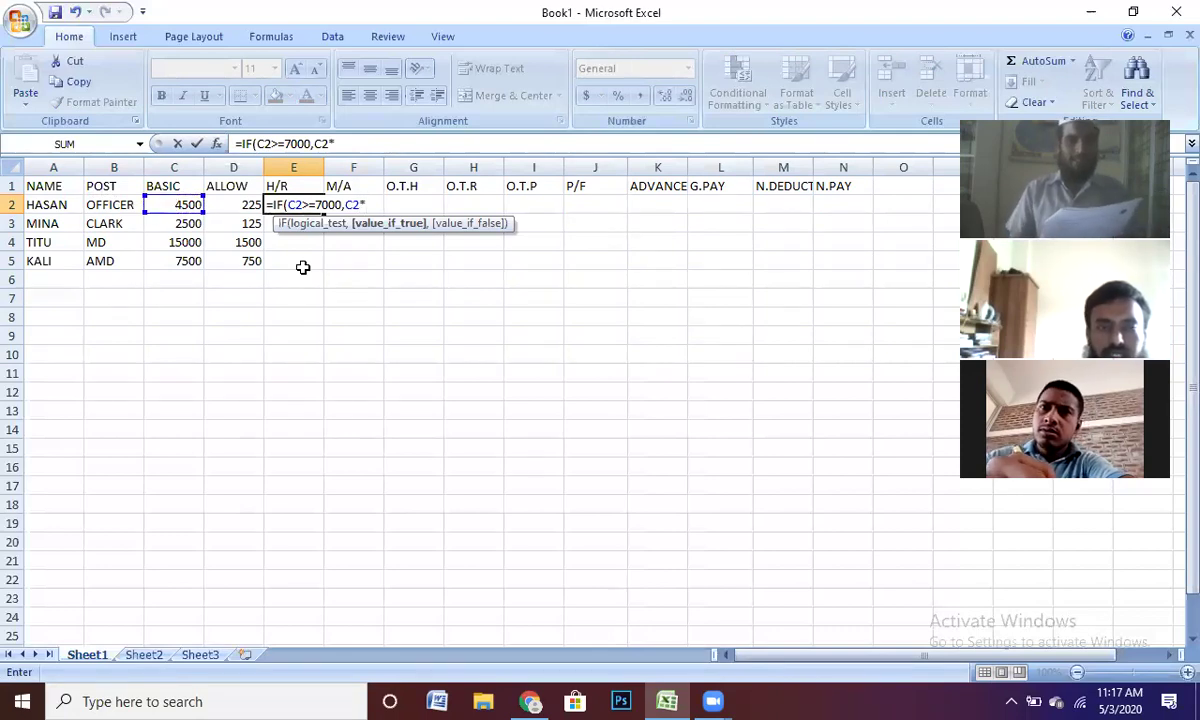
type("5")
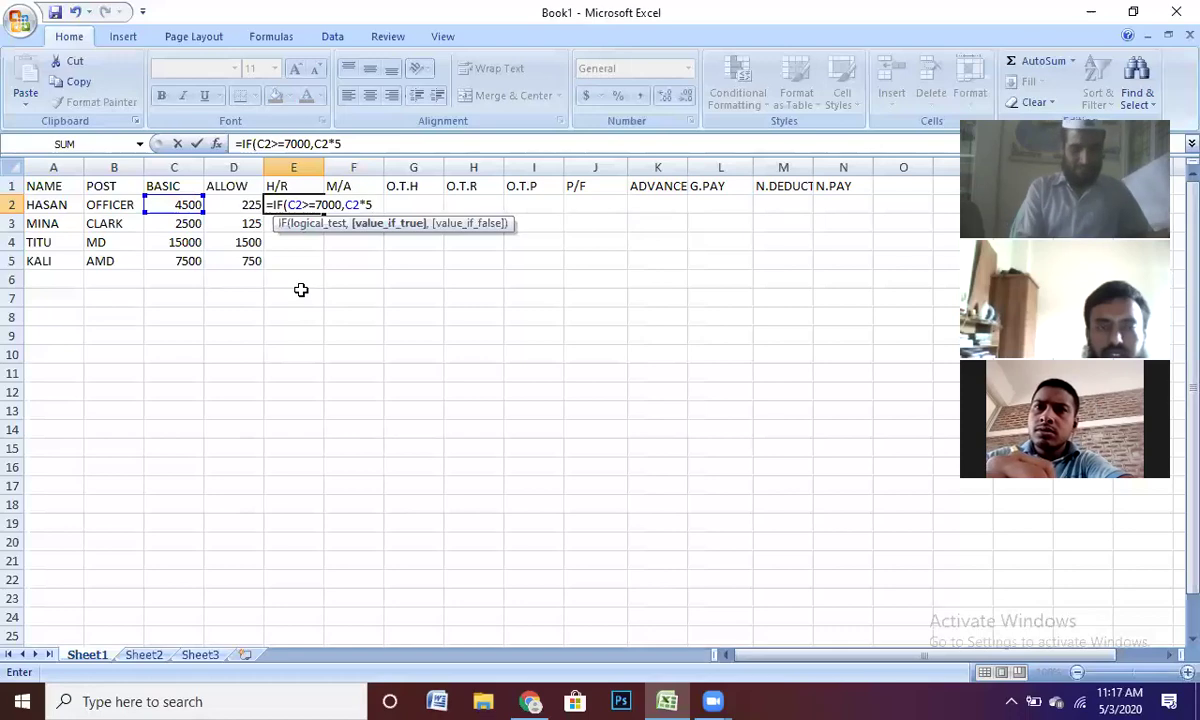
type("%")
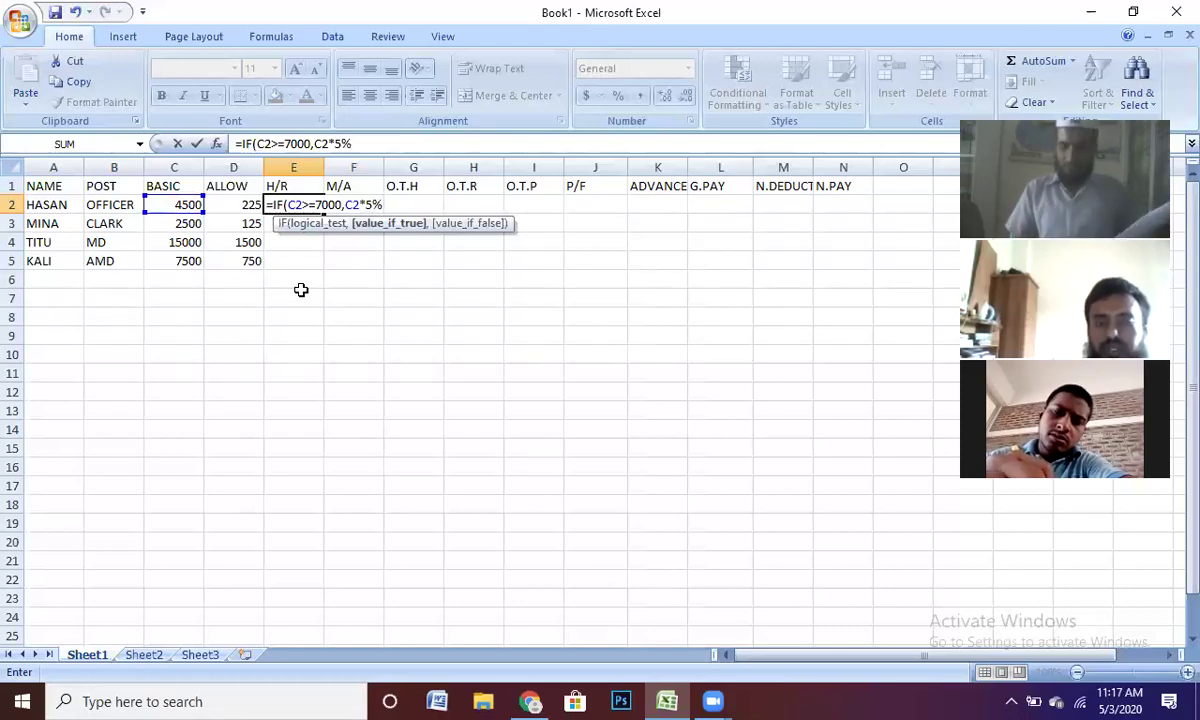
type(",")
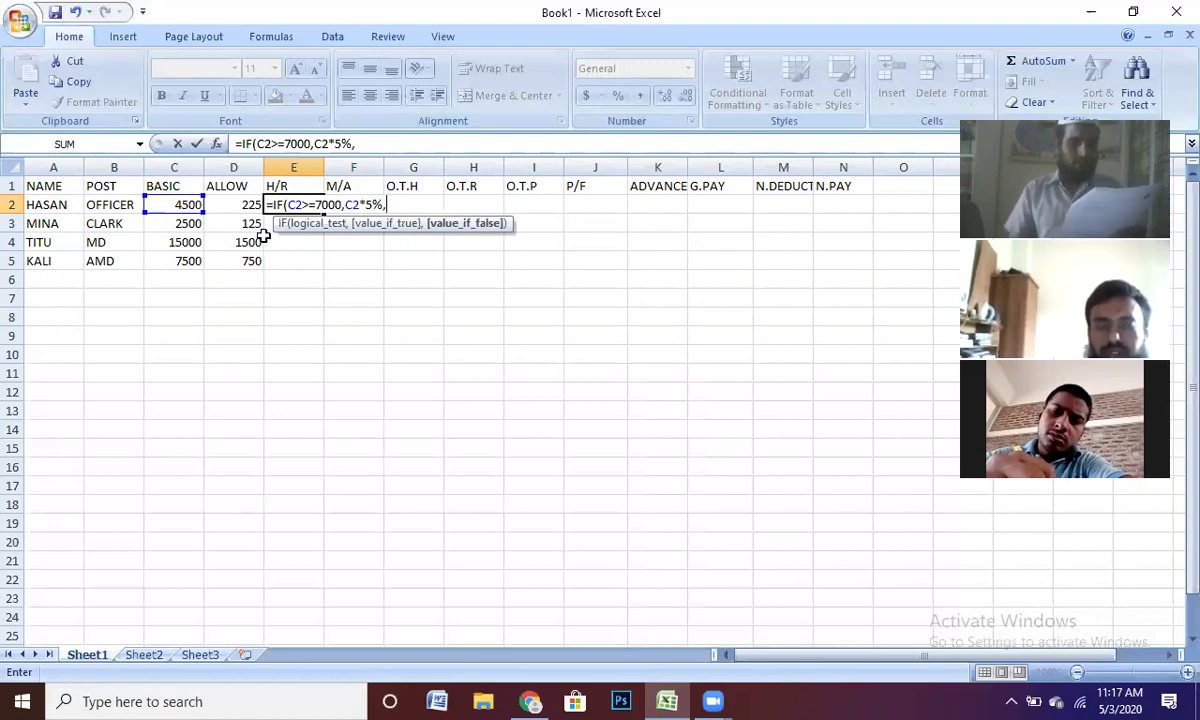
left_click(190, 204)
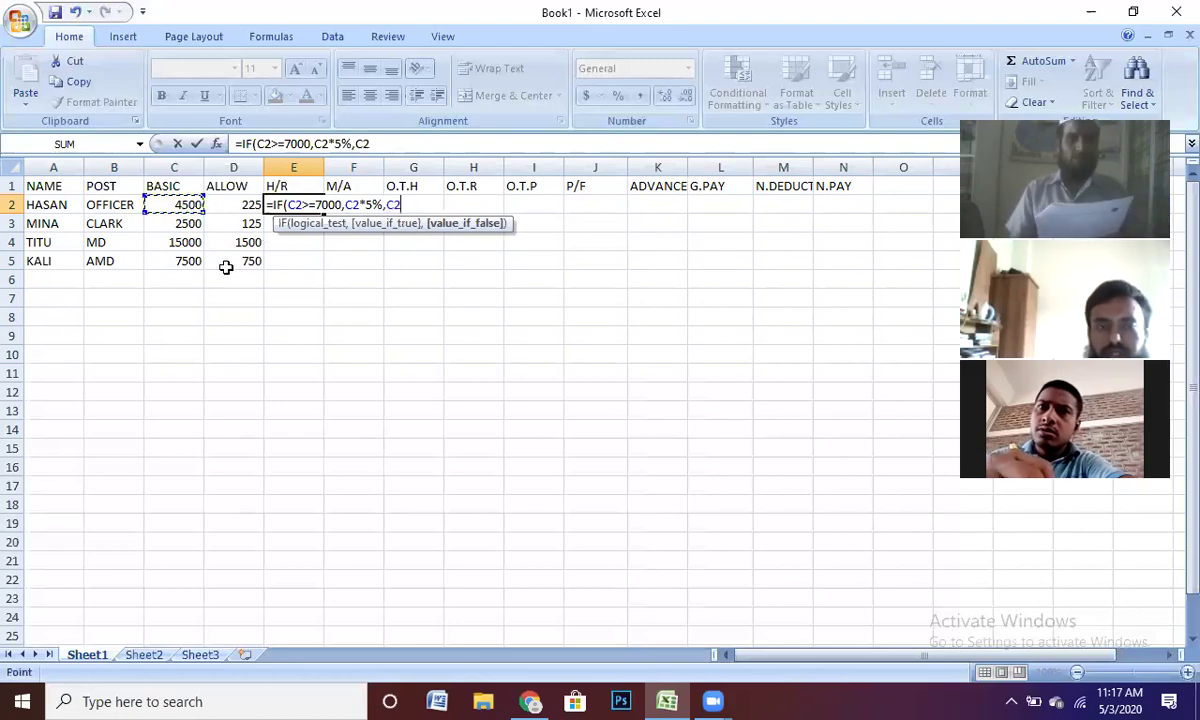
type("*")
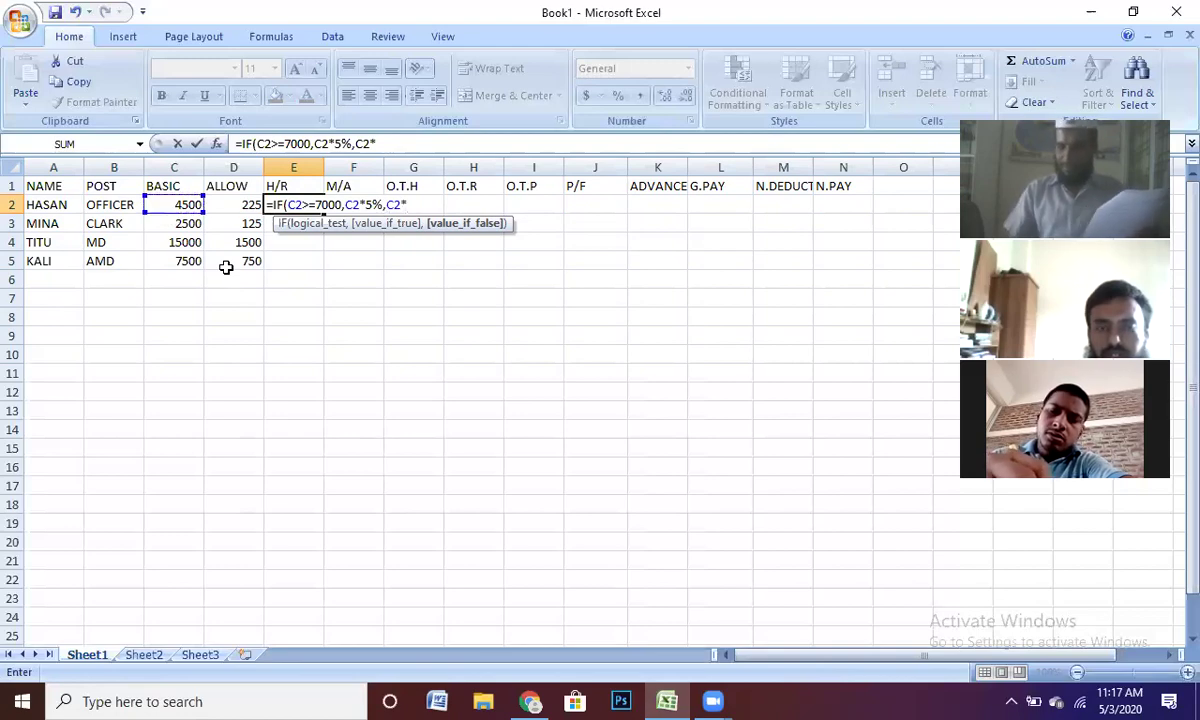
type("4%")
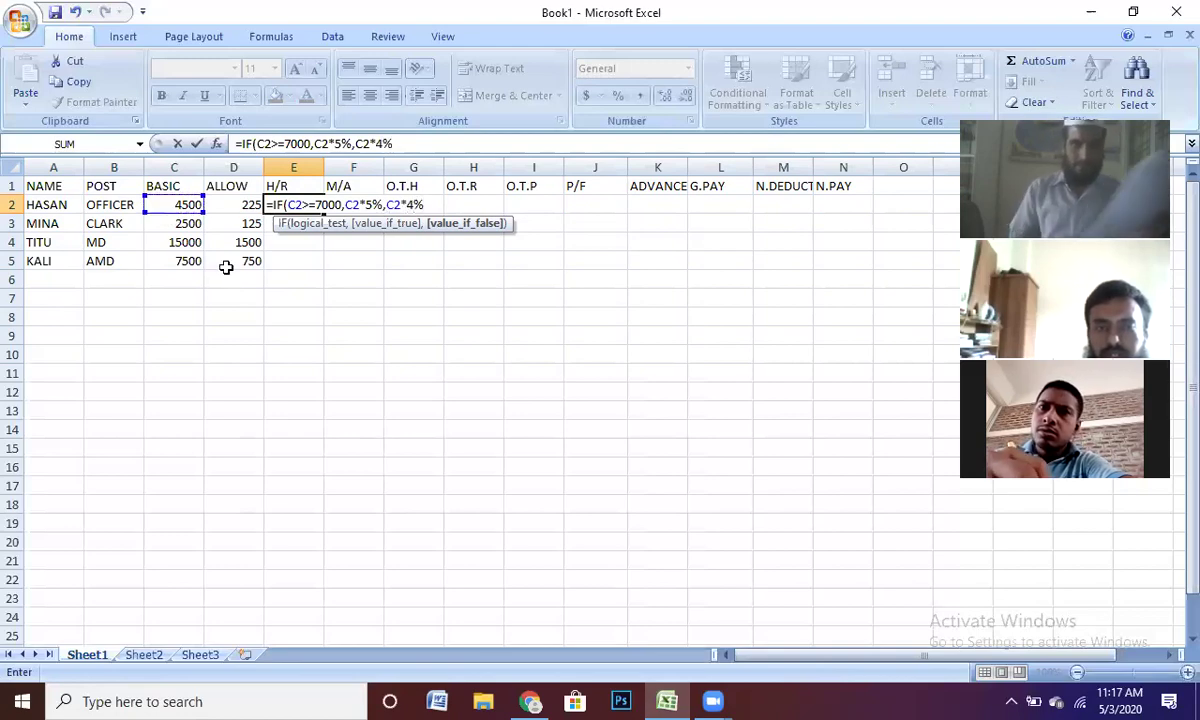
type(")")
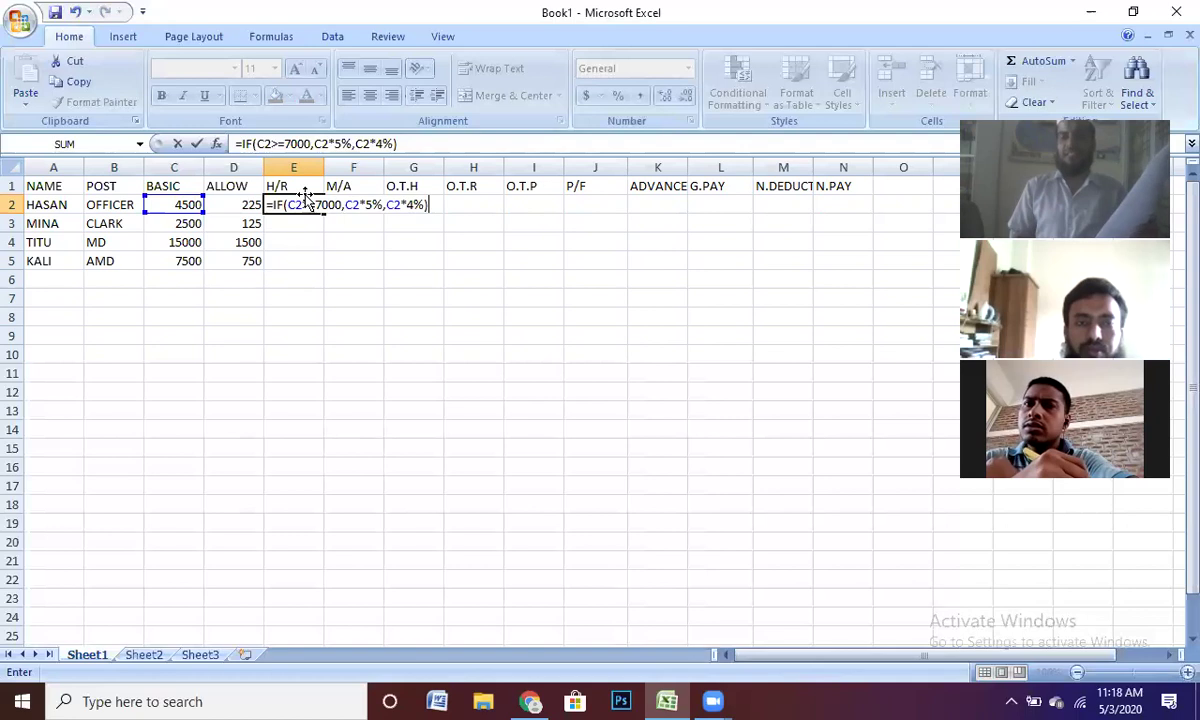
key("Return")
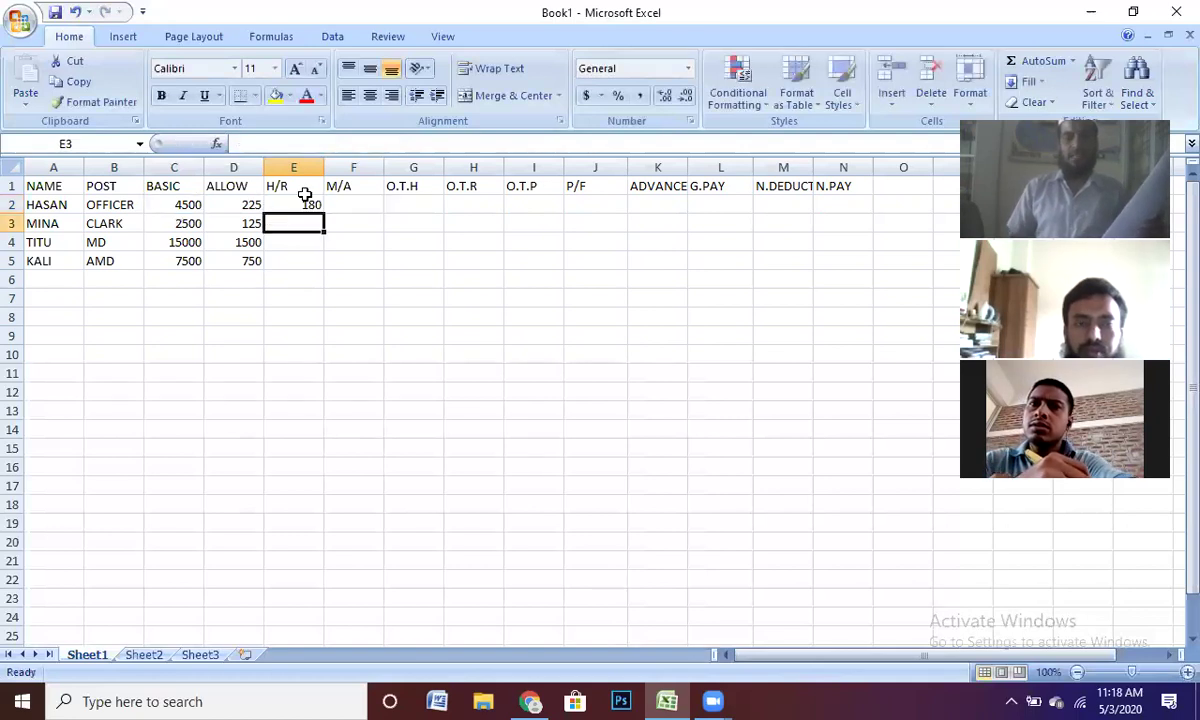
Copy the H/R formula from E2 down through E5.
left_click(312, 204)
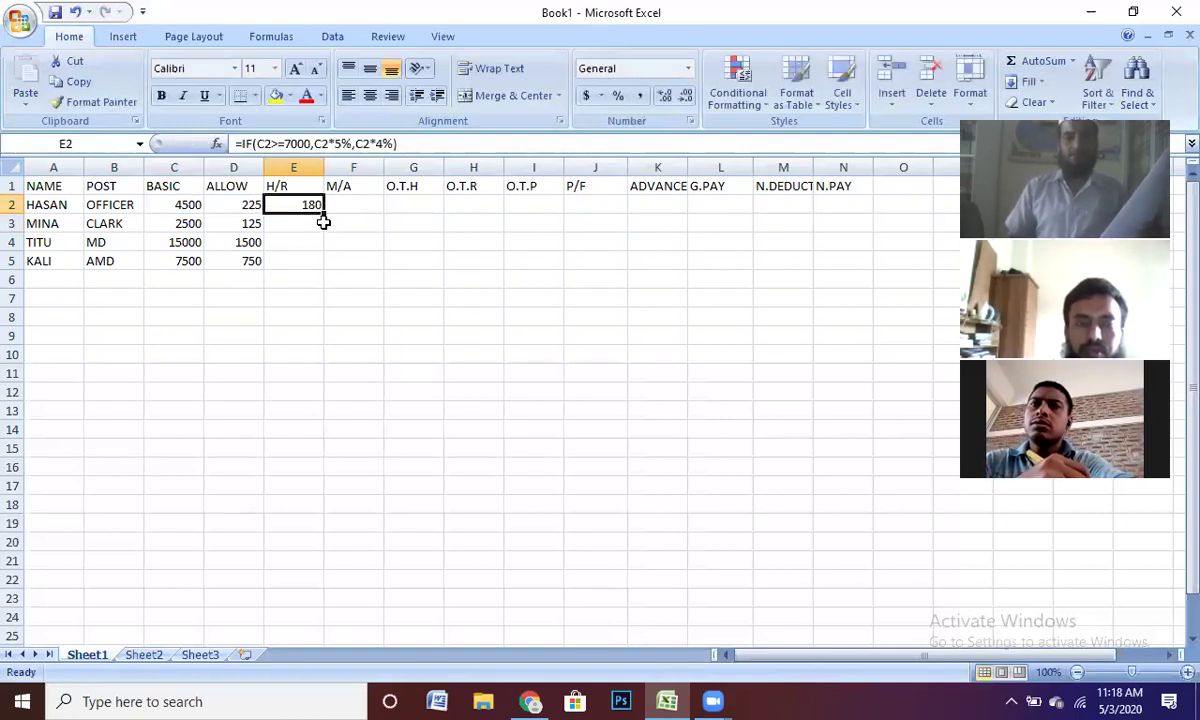
left_click_drag(324, 211, 329, 266)
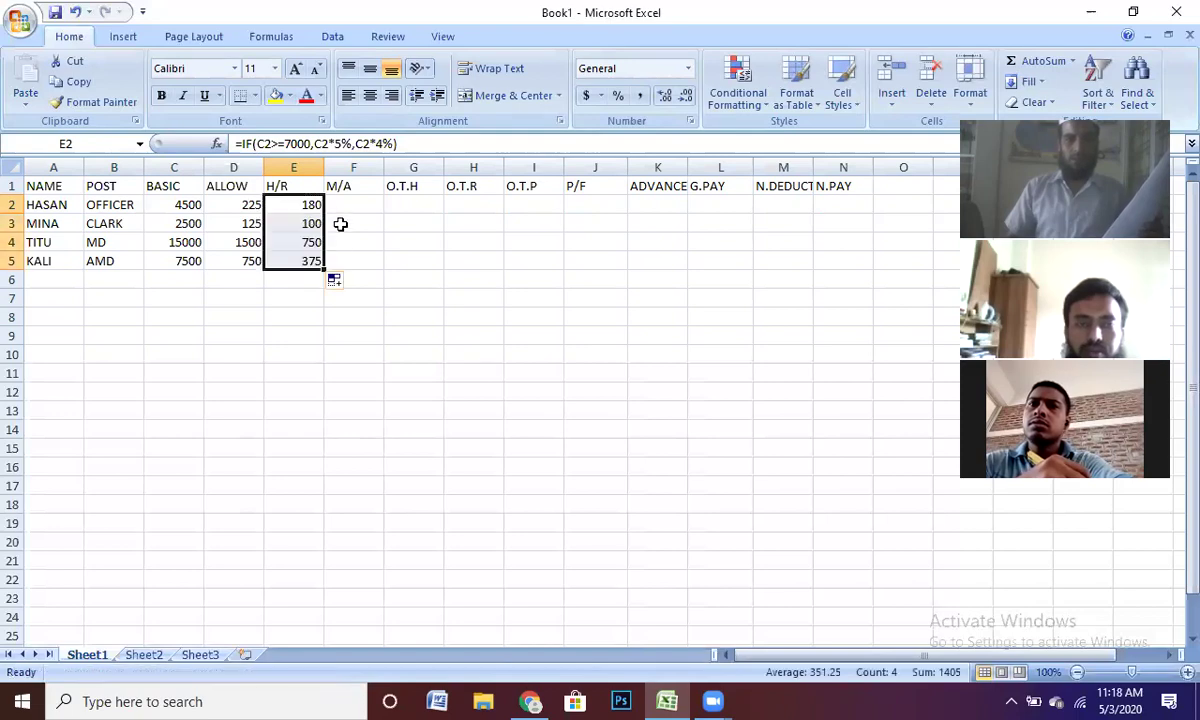
Enter the M/A formula =C2*5% in F2 and copy it down through F5.
left_click(341, 203)
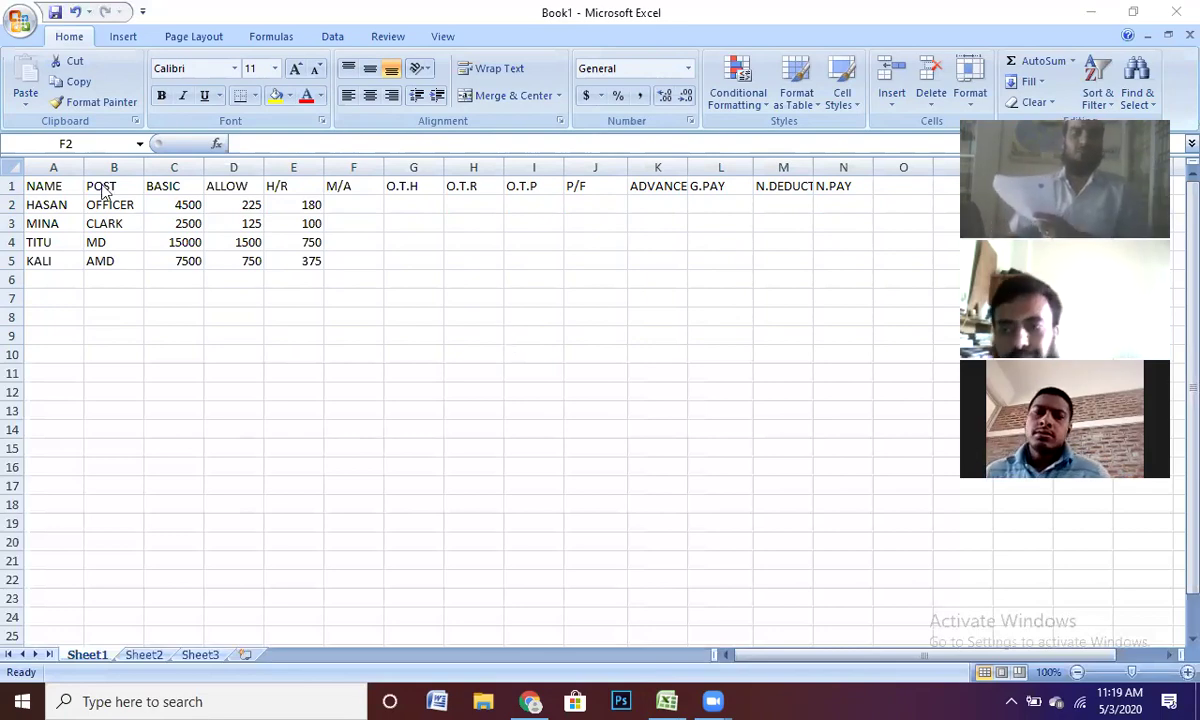
left_click(338, 204)
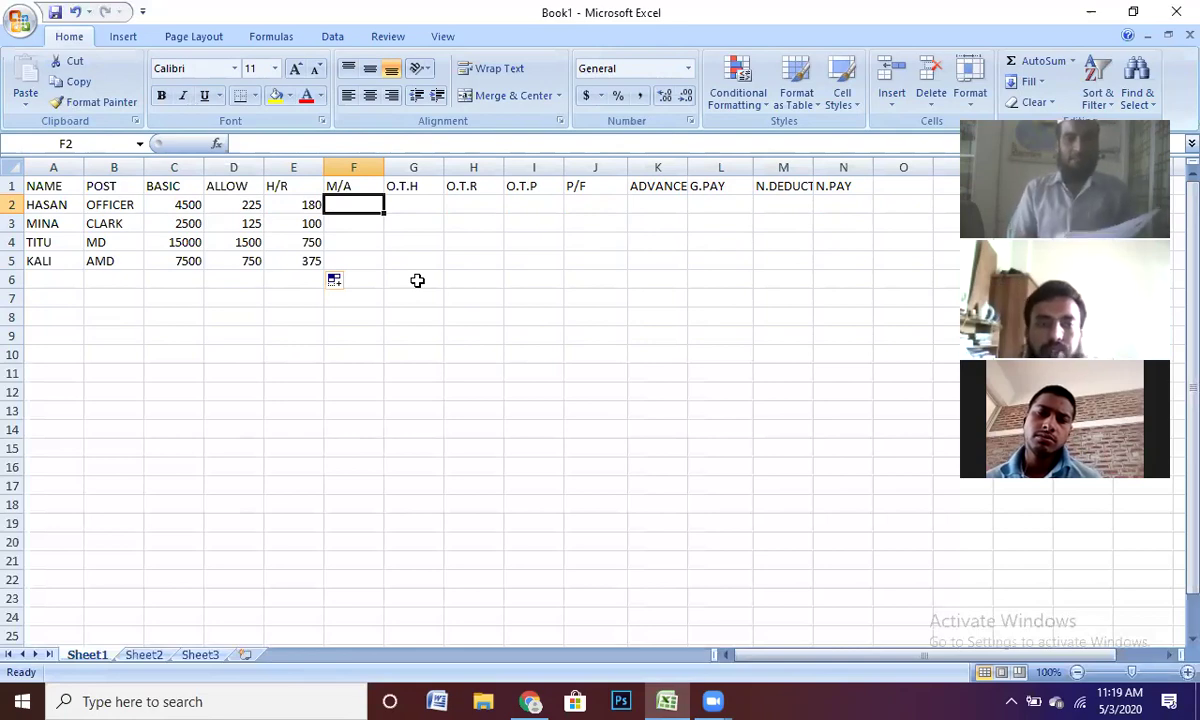
type("=")
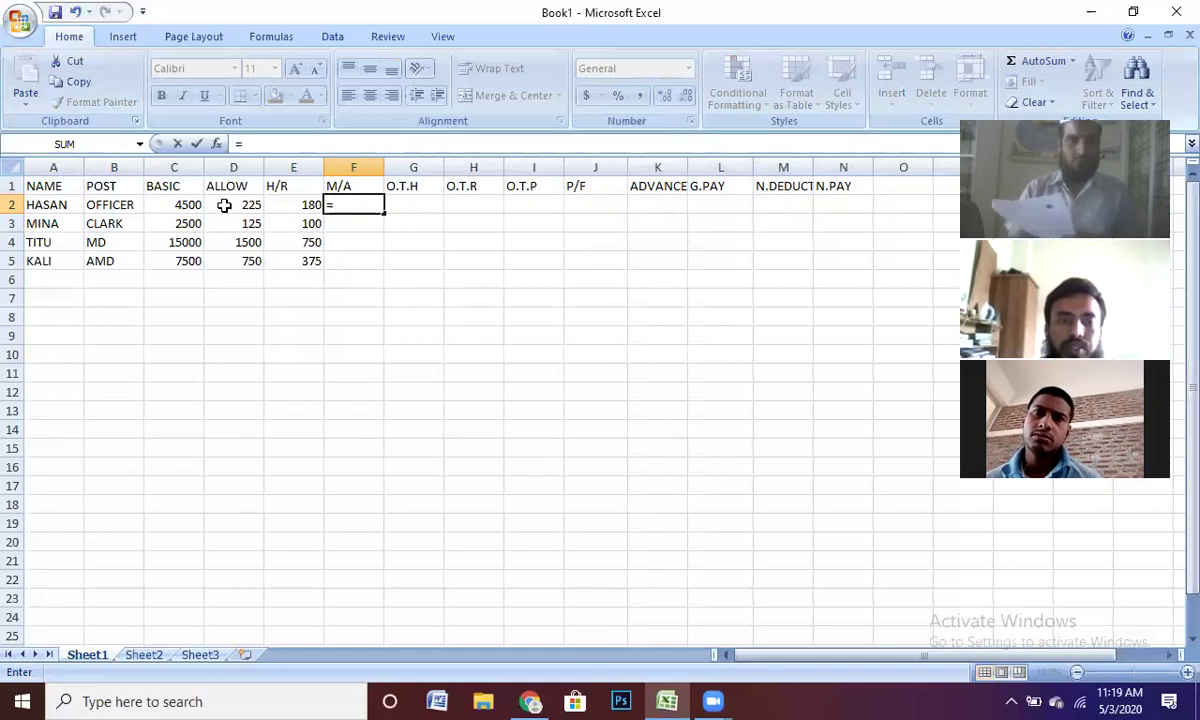
left_click(181, 204)
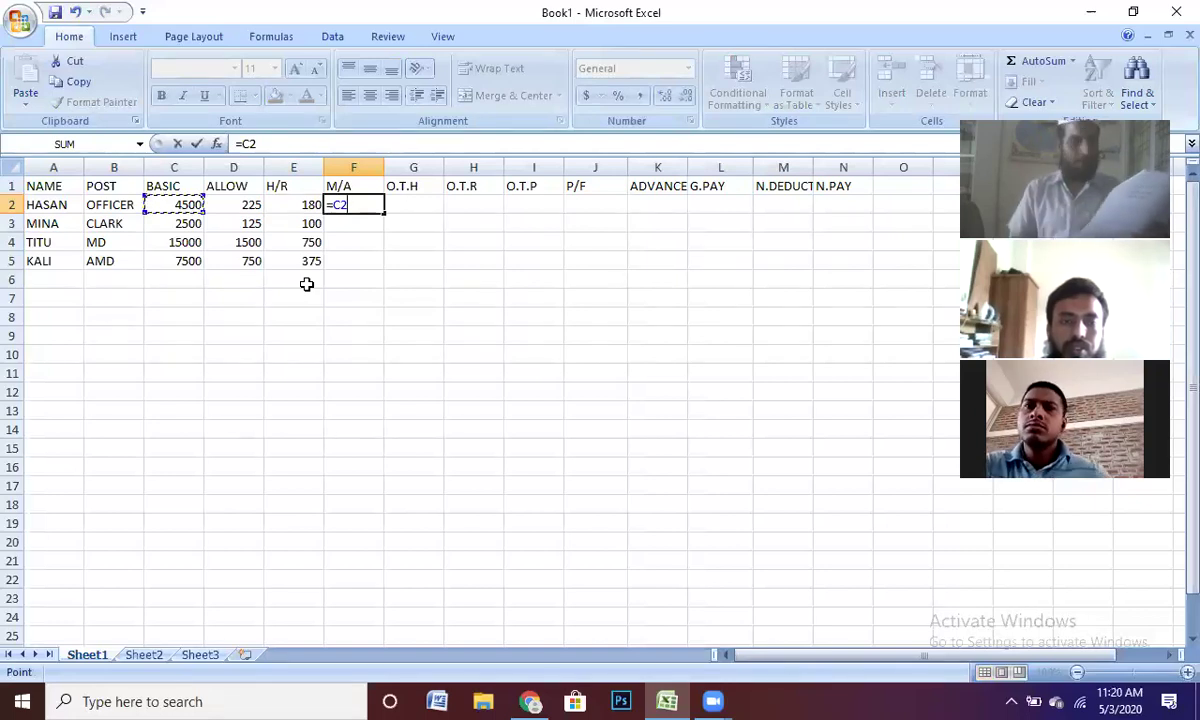
type("*")
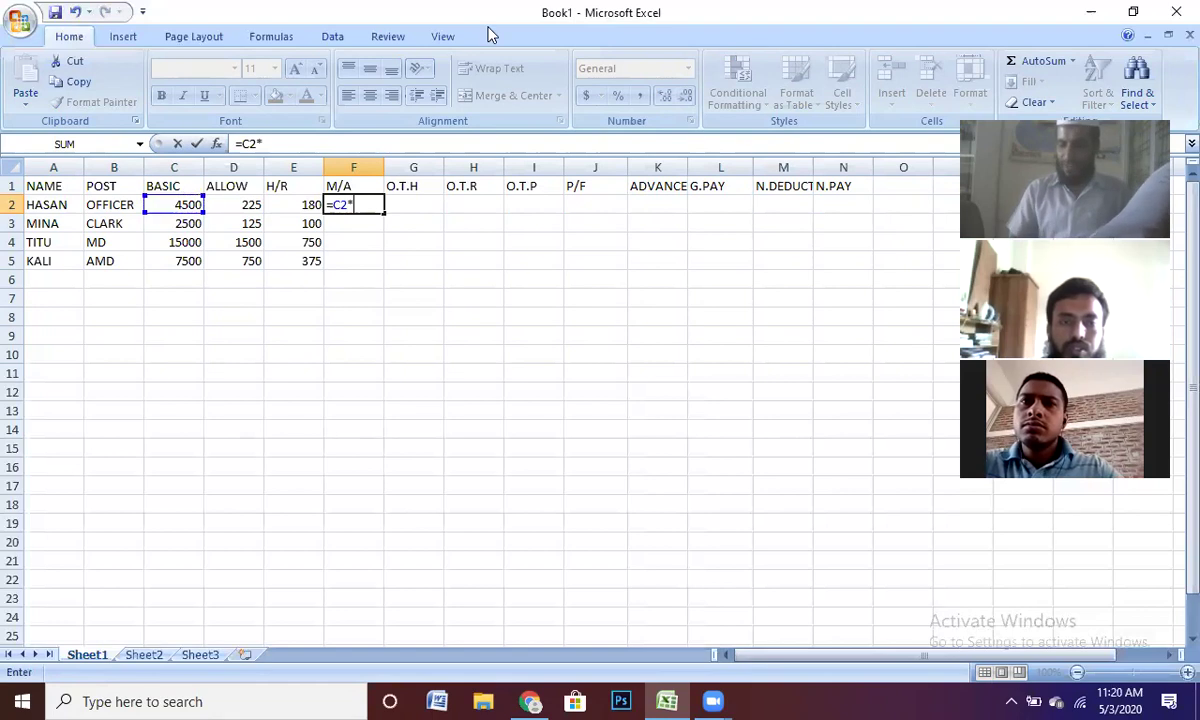
type("5%")
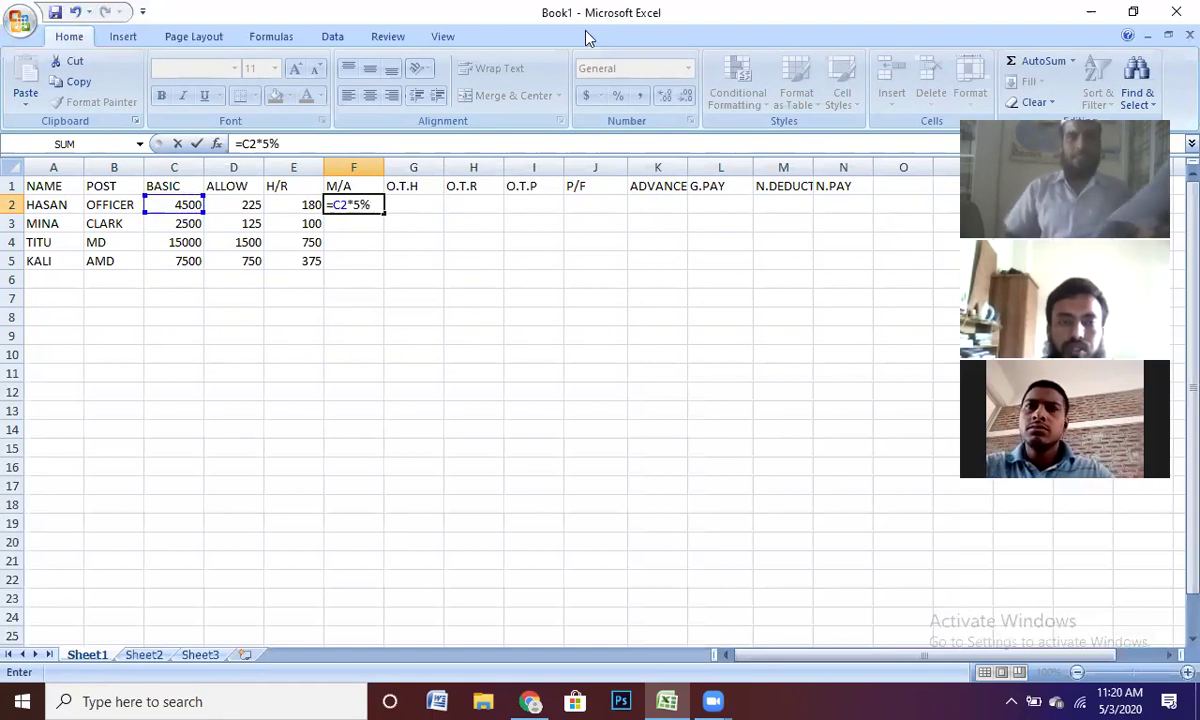
key("Return")
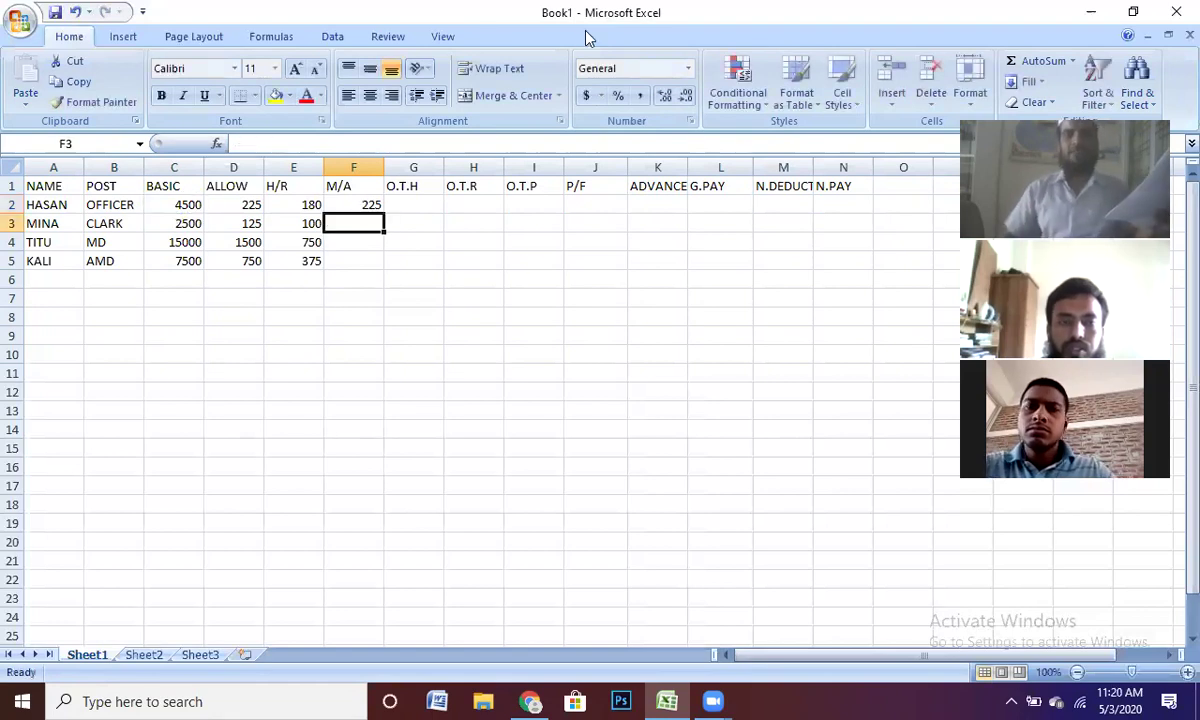
left_click(369, 204)
left_click_drag(384, 214, 380, 265)
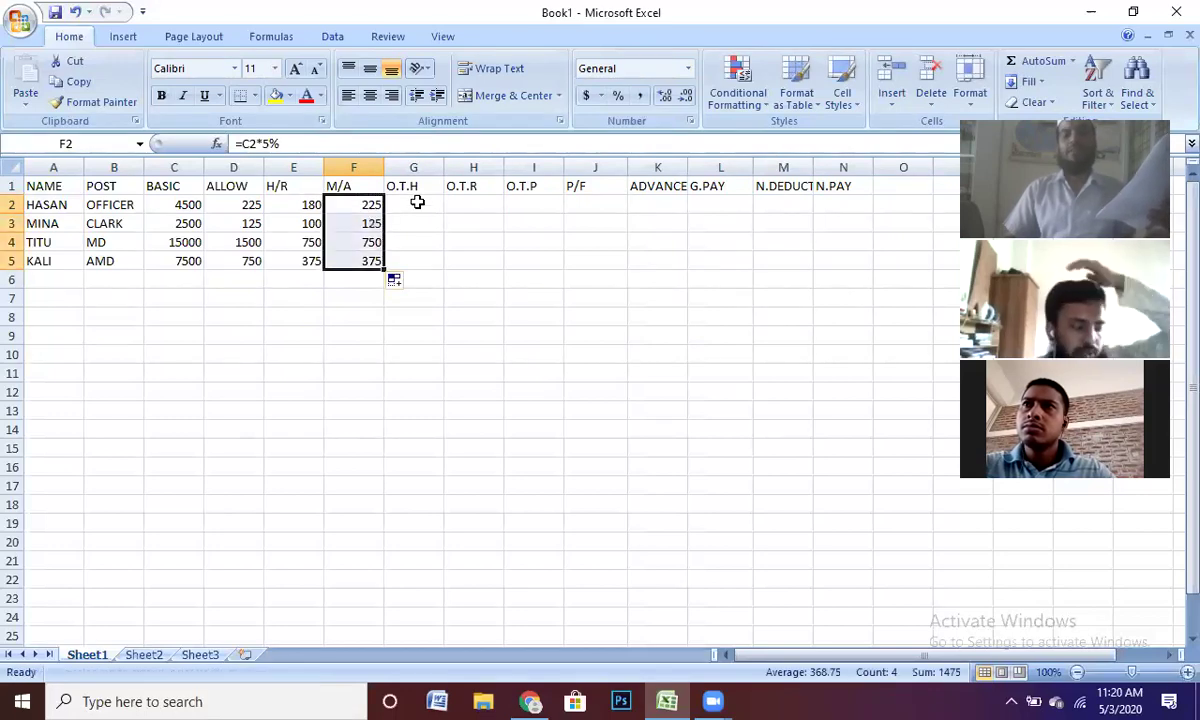
Fill the O.T.H column in G2 through G5 with 10, 40, 0 and 0.
left_click(415, 200)
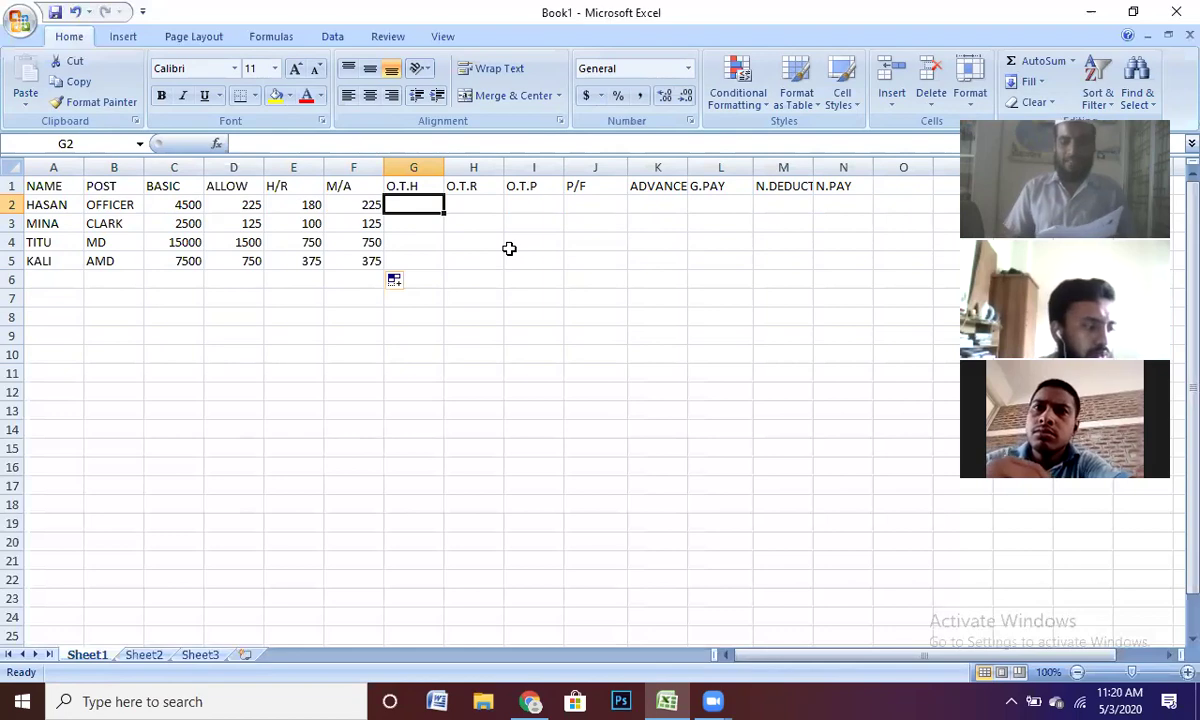
type("10")
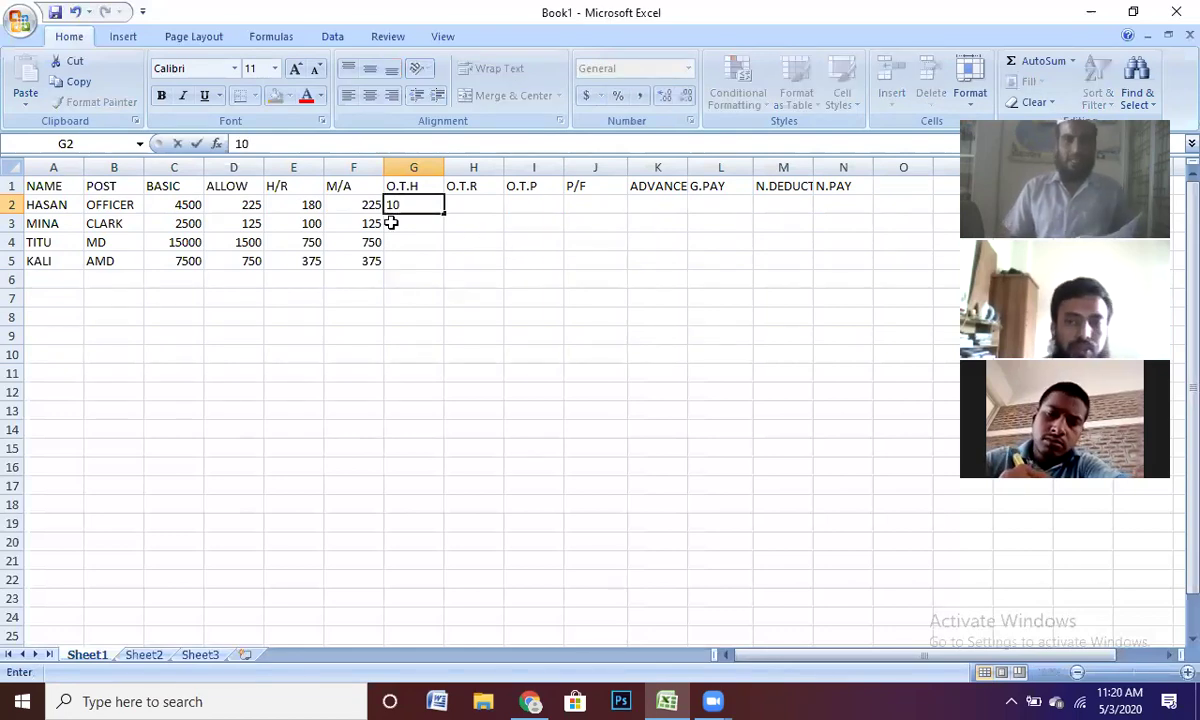
key("Return")
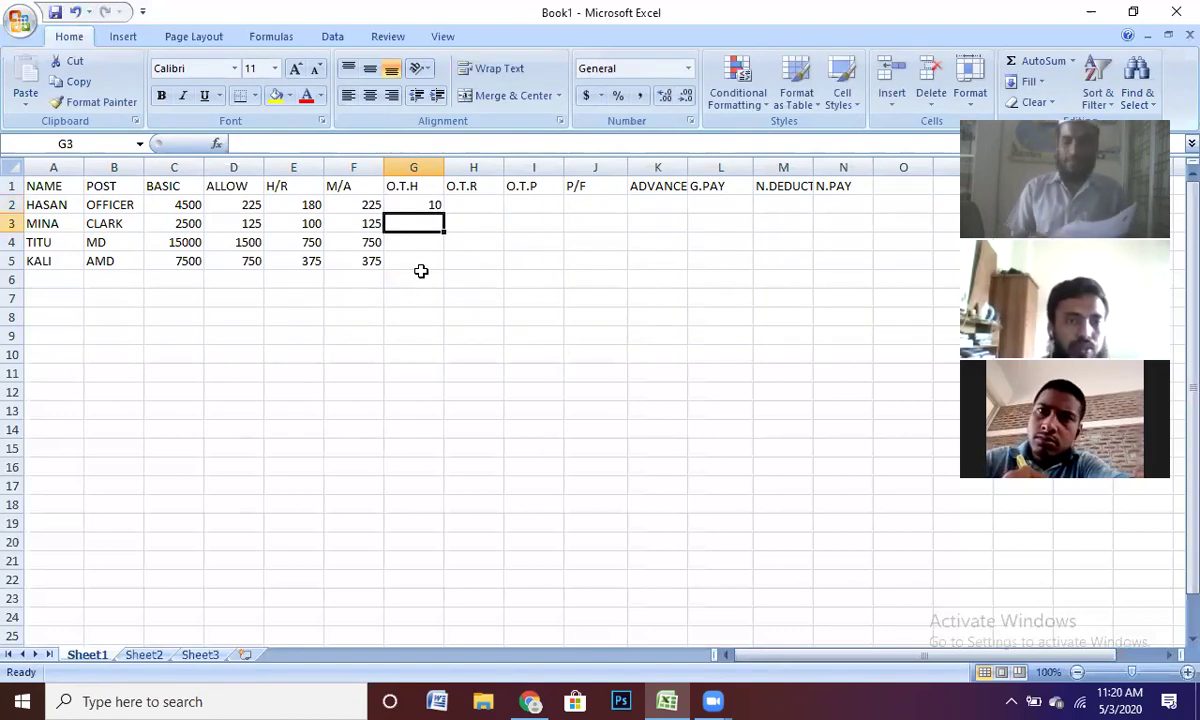
type("40")
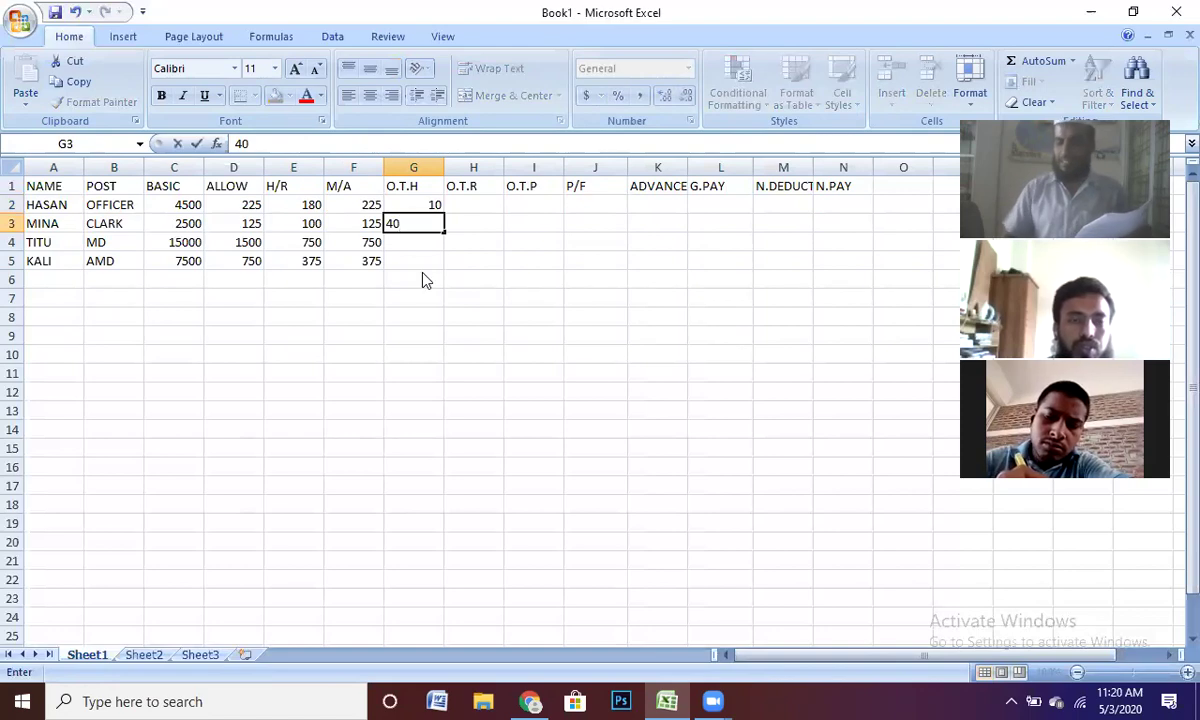
key("Return")
type("0")
key("Return")
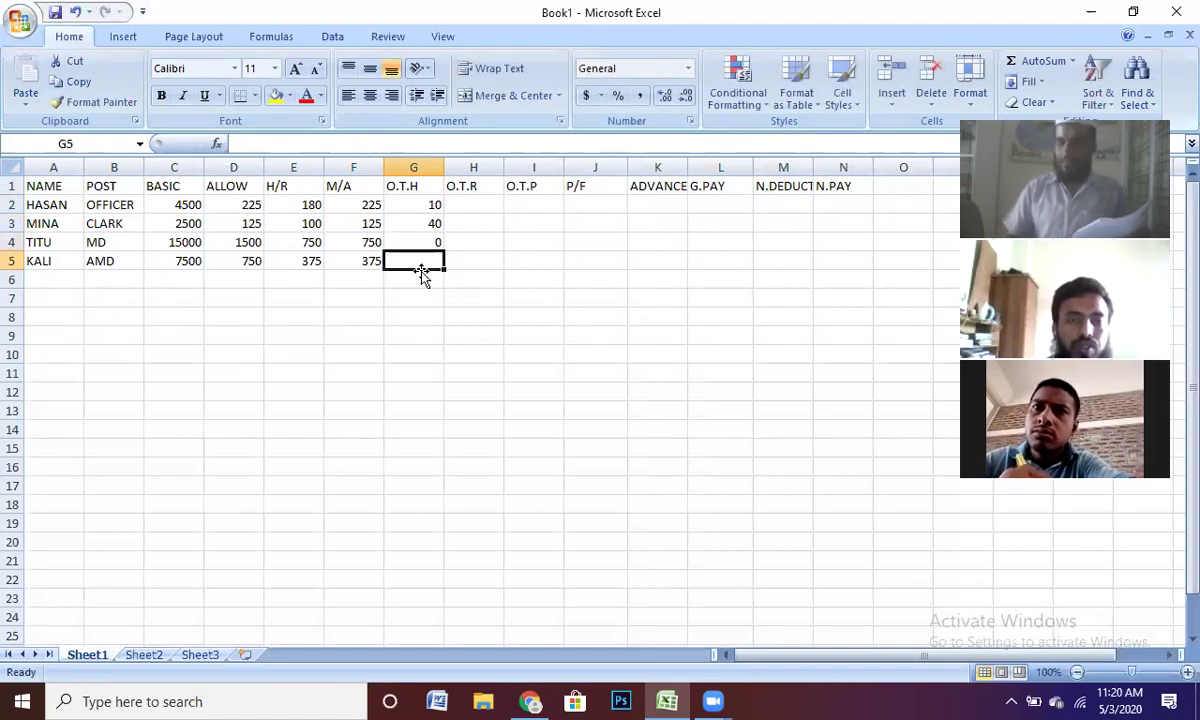
type("0")
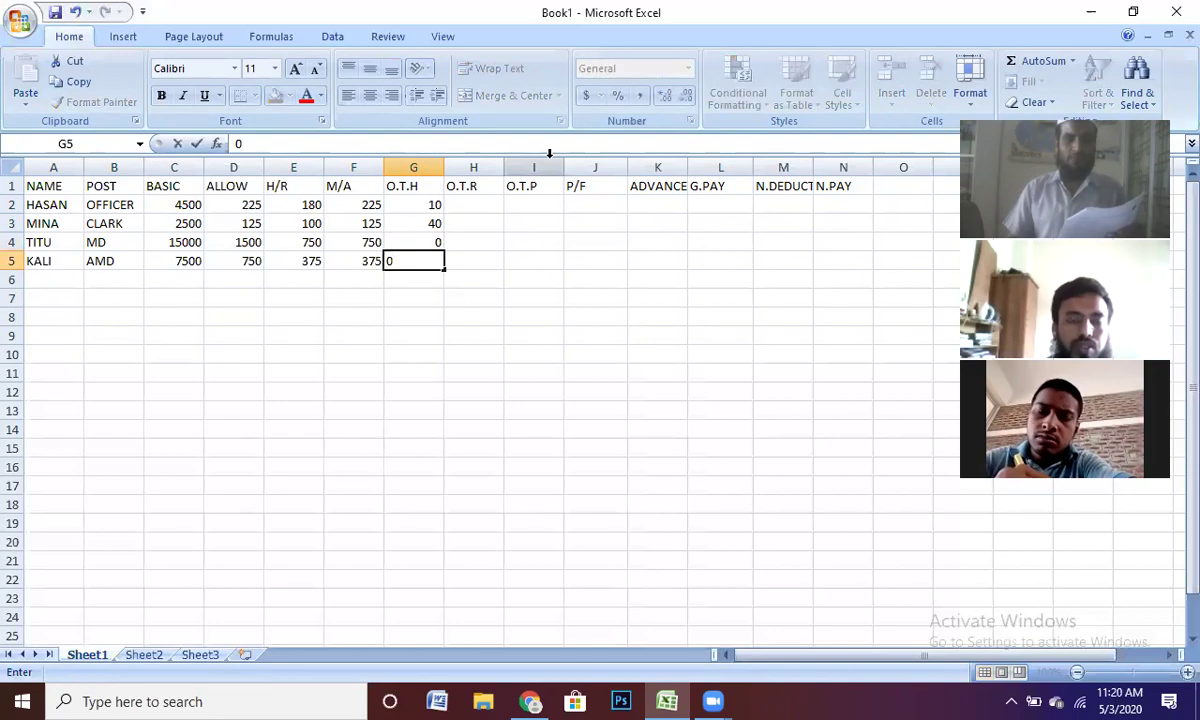
Enter the O.T.R formula =C2/26/8 in H2 and copy it down through H5.
left_click(468, 202)
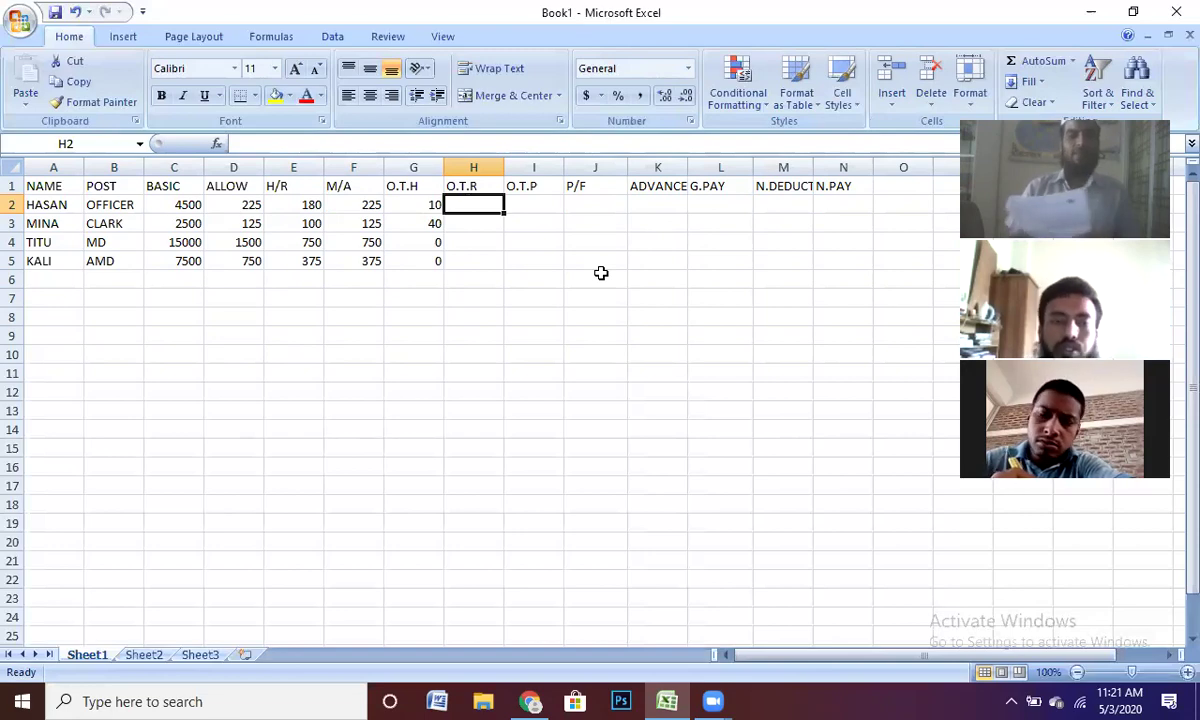
type("=")
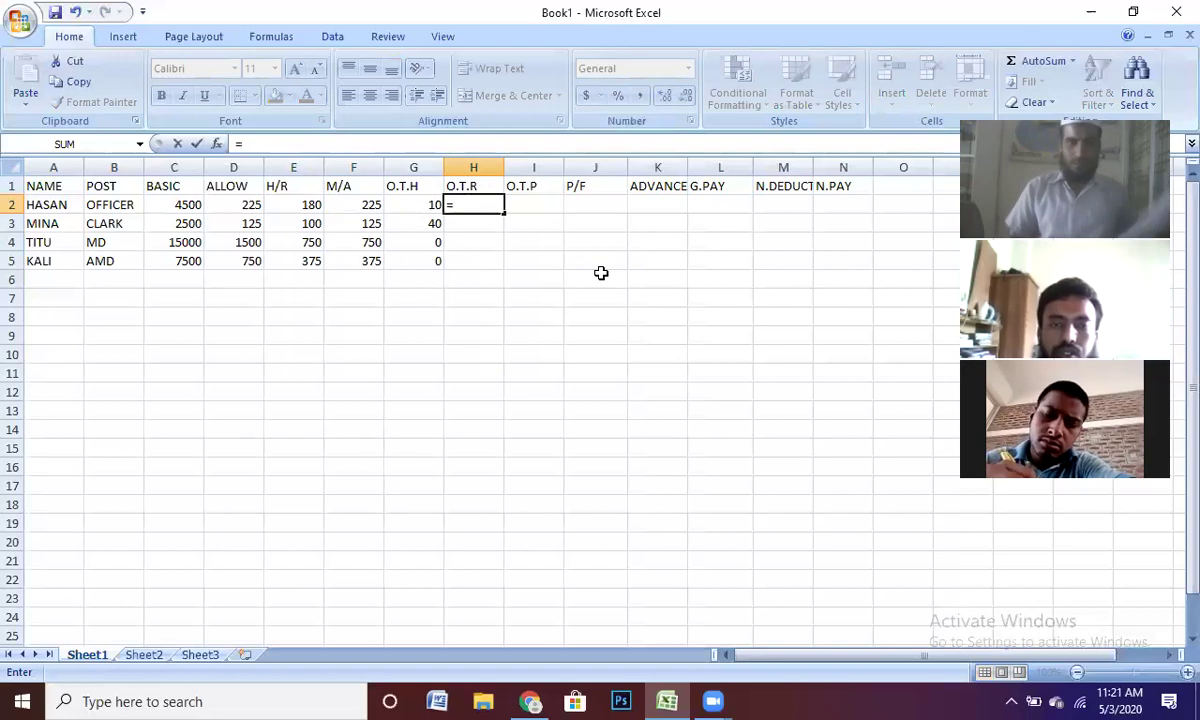
left_click(176, 198)
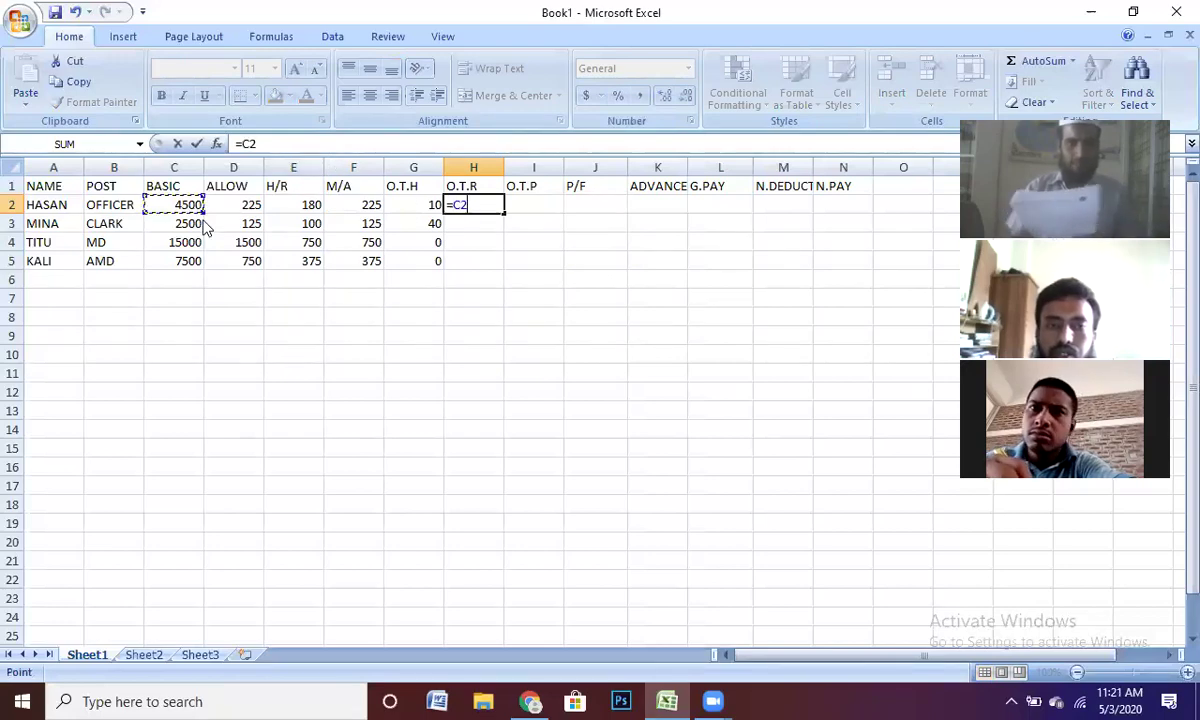
type("/")
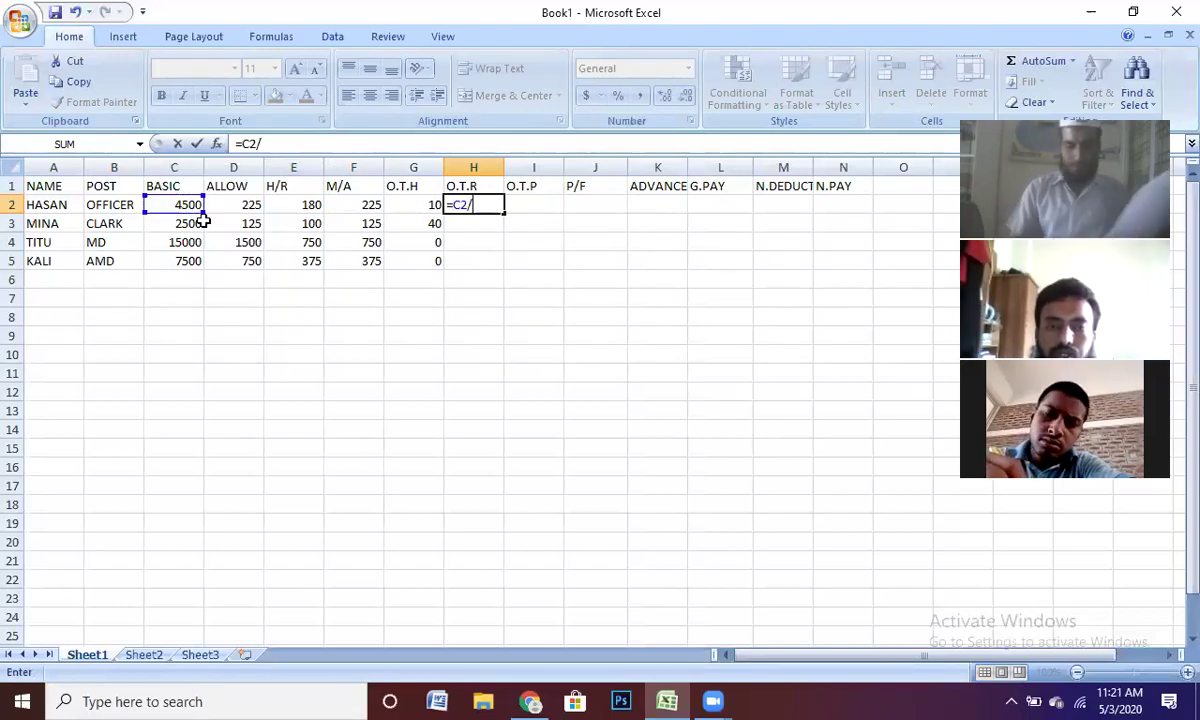
type("26")
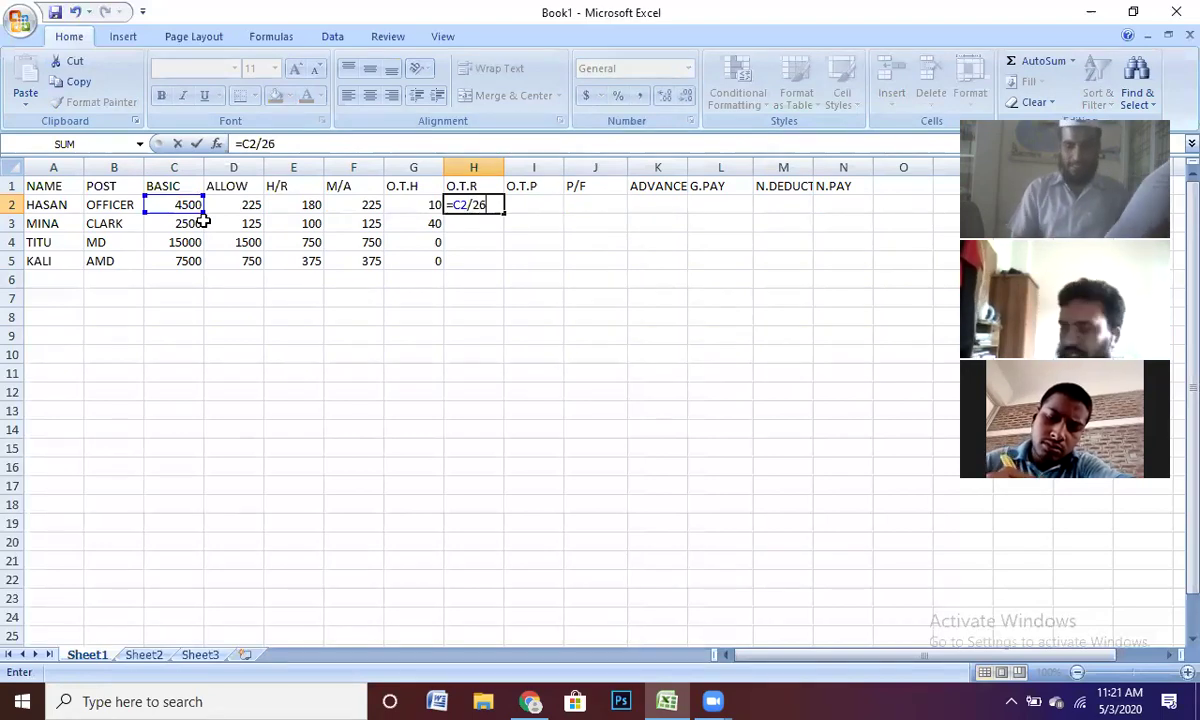
type("/")
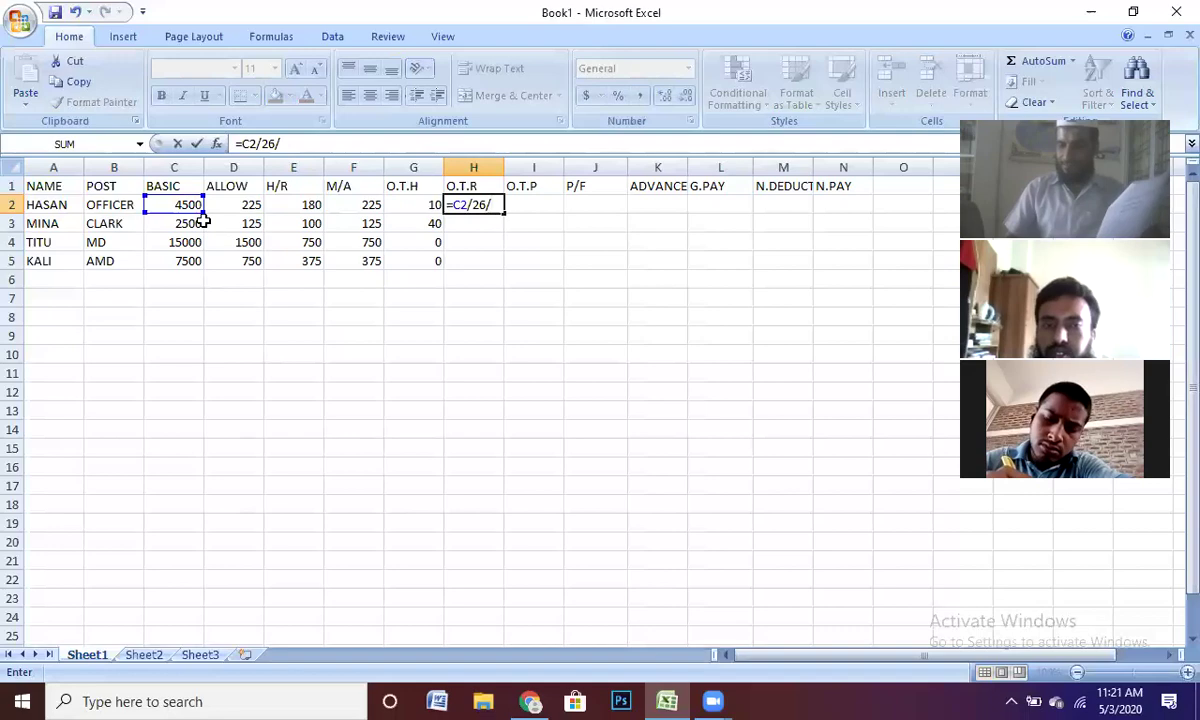
type("8")
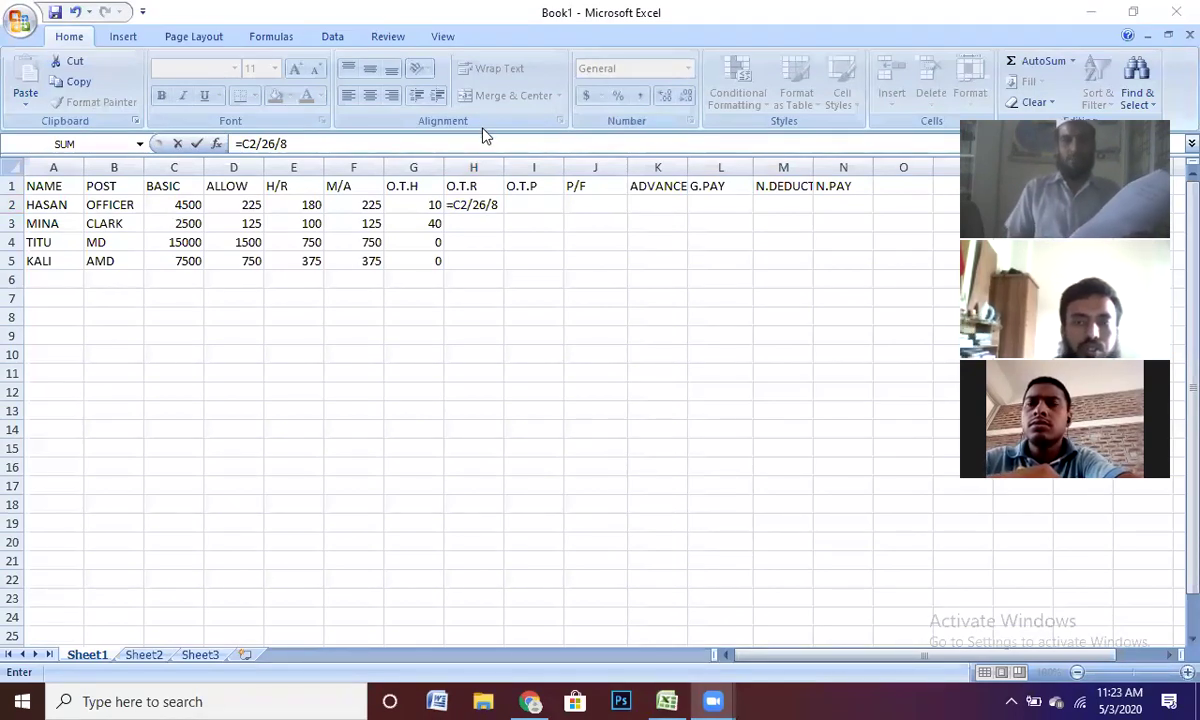
left_click(313, 143)
key("Return")
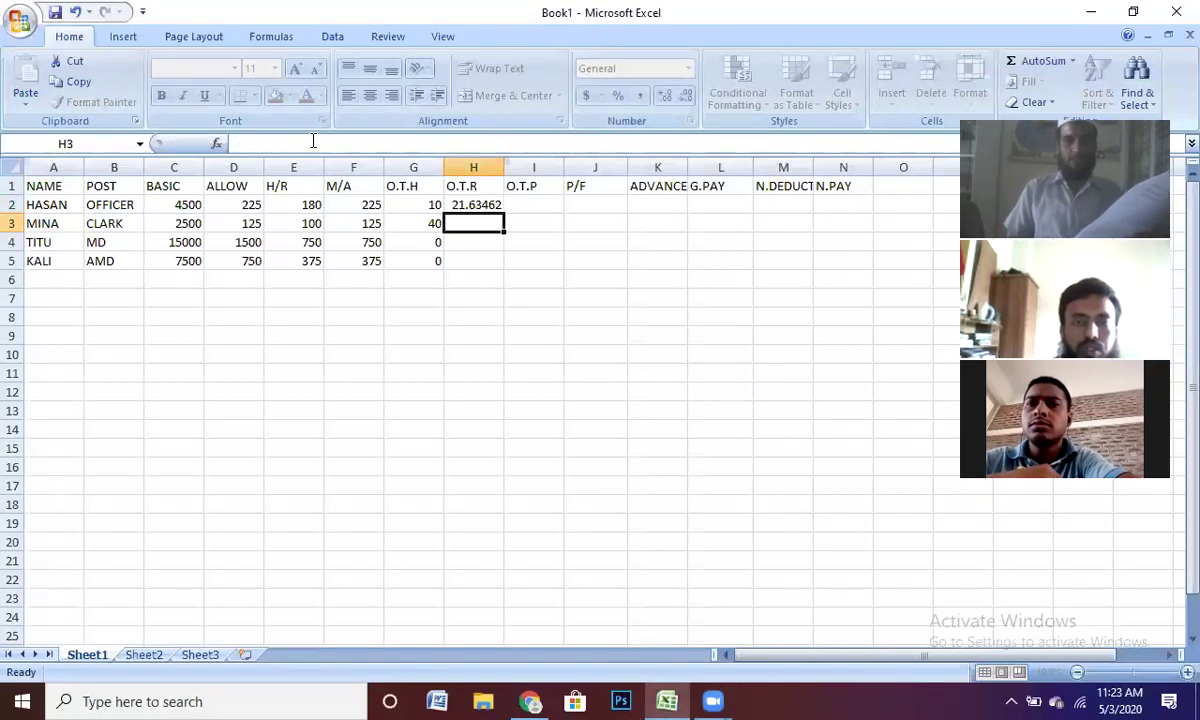
left_click(472, 206)
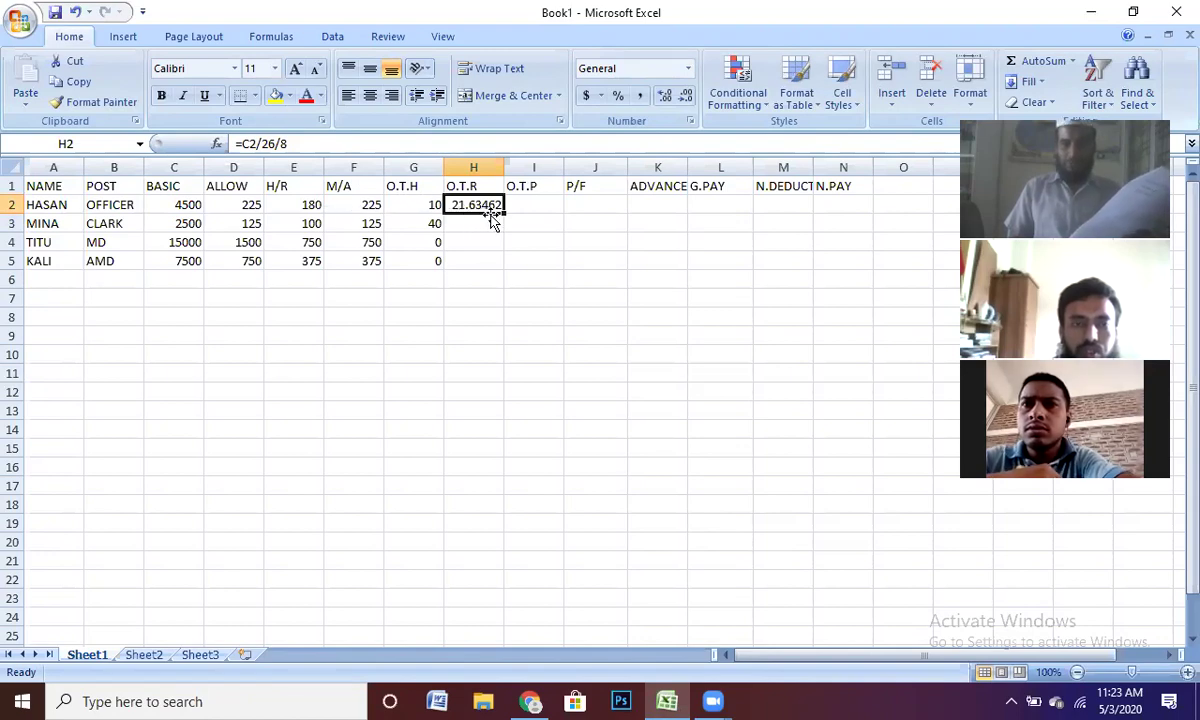
left_click_drag(506, 213, 505, 266)
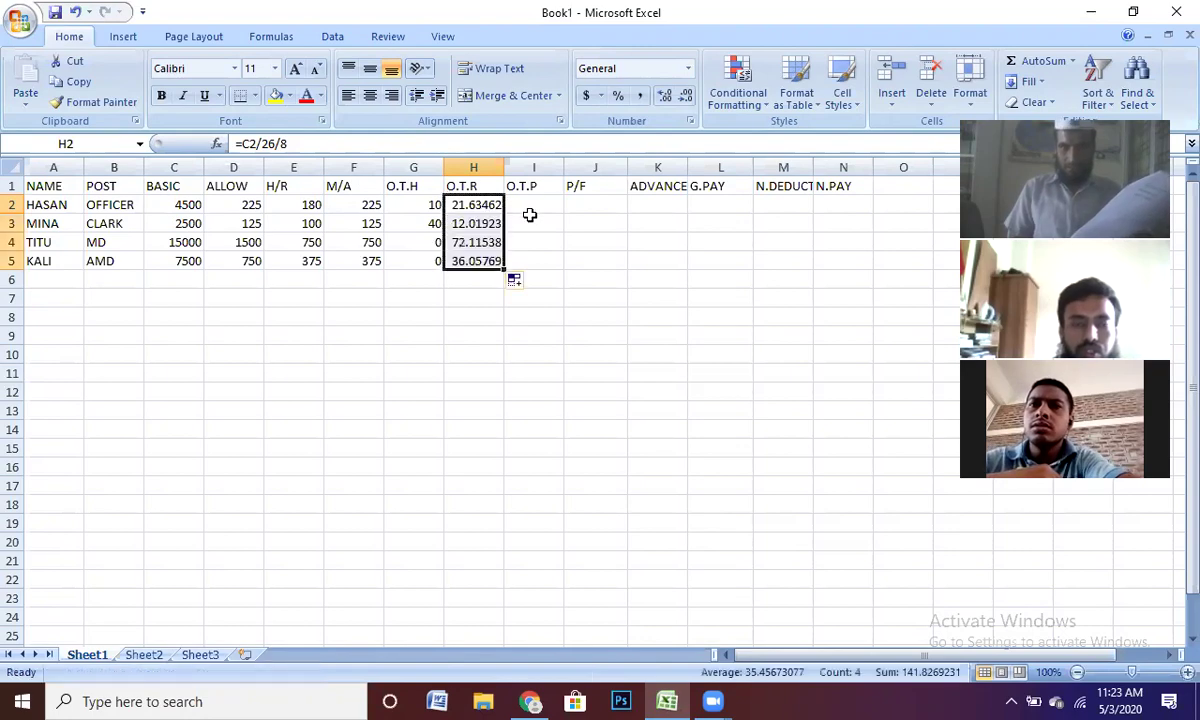
Enter the O.T.P formula =G2*H2 in I2 and copy it down through I5.
left_click(533, 210)
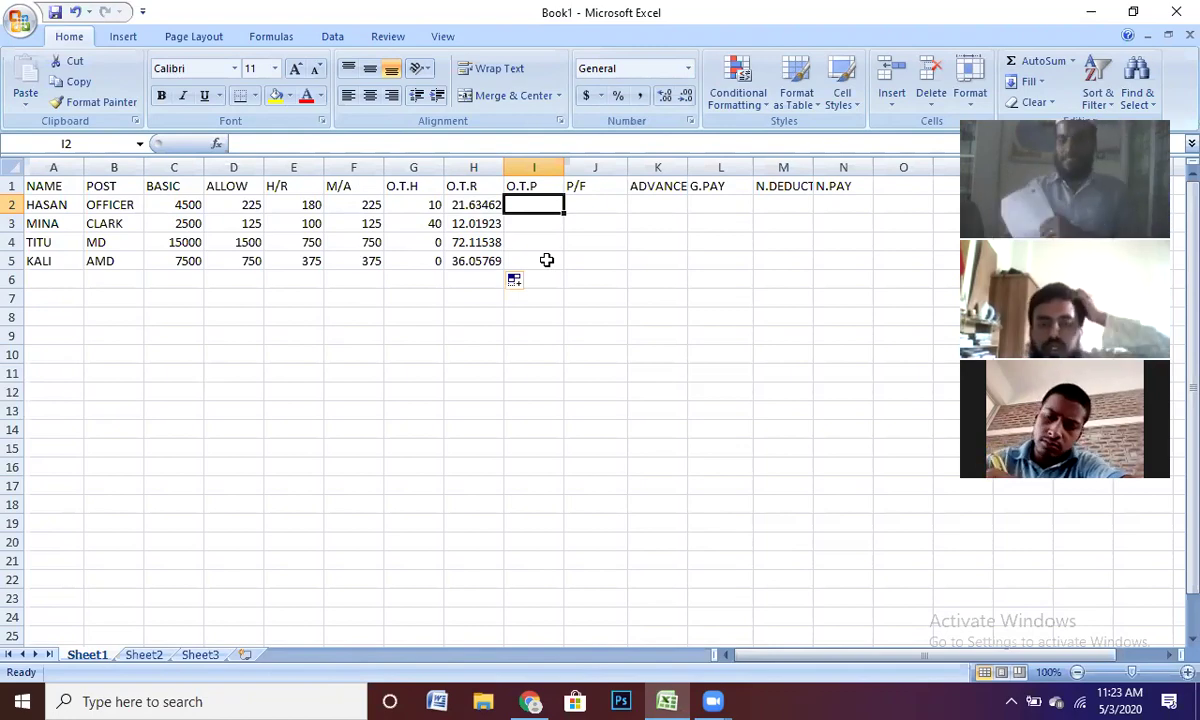
type("=")
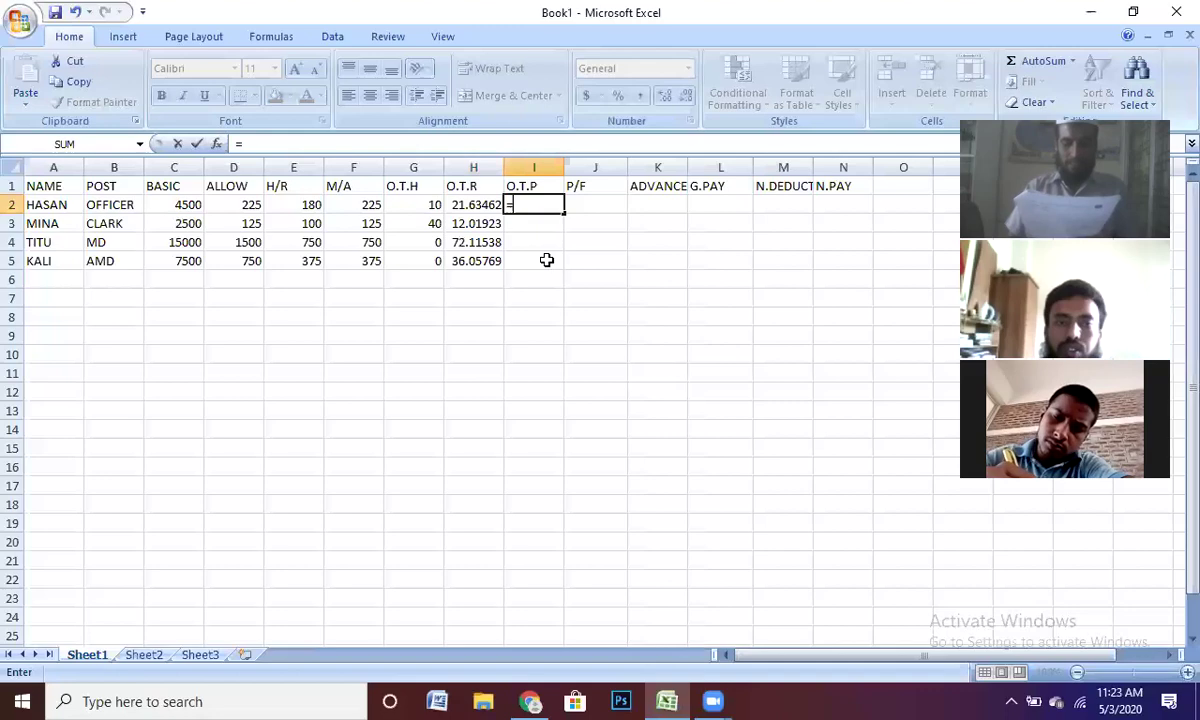
left_click(429, 206)
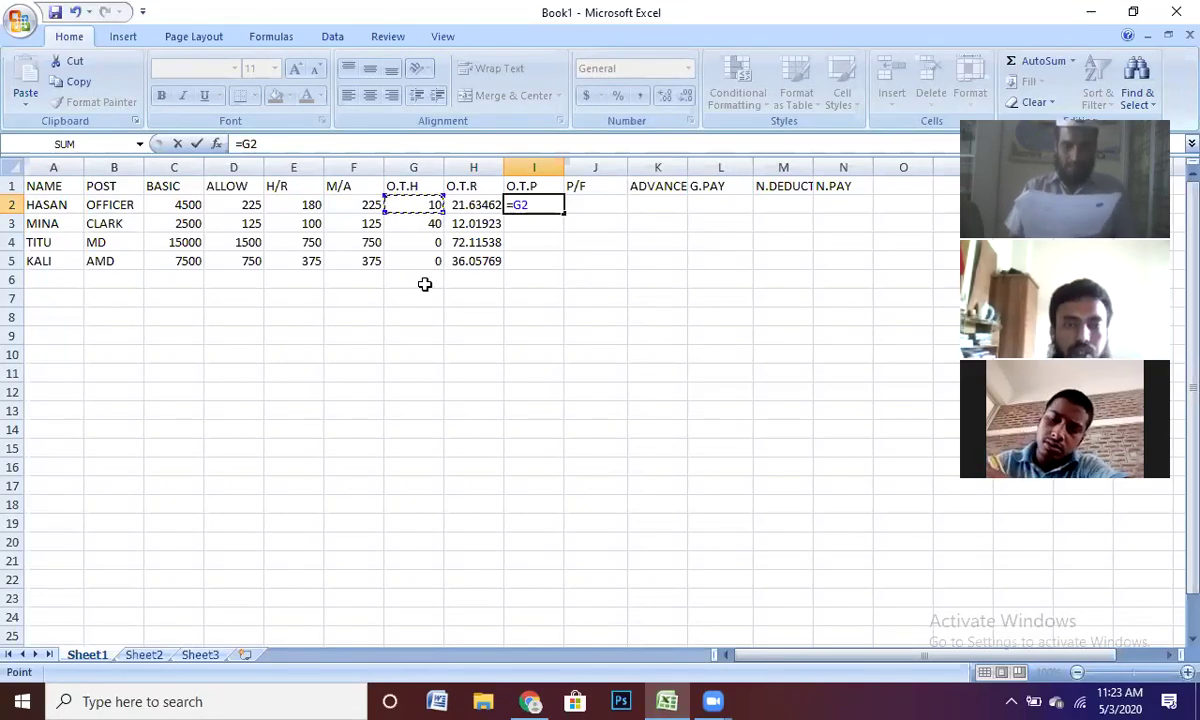
type("*")
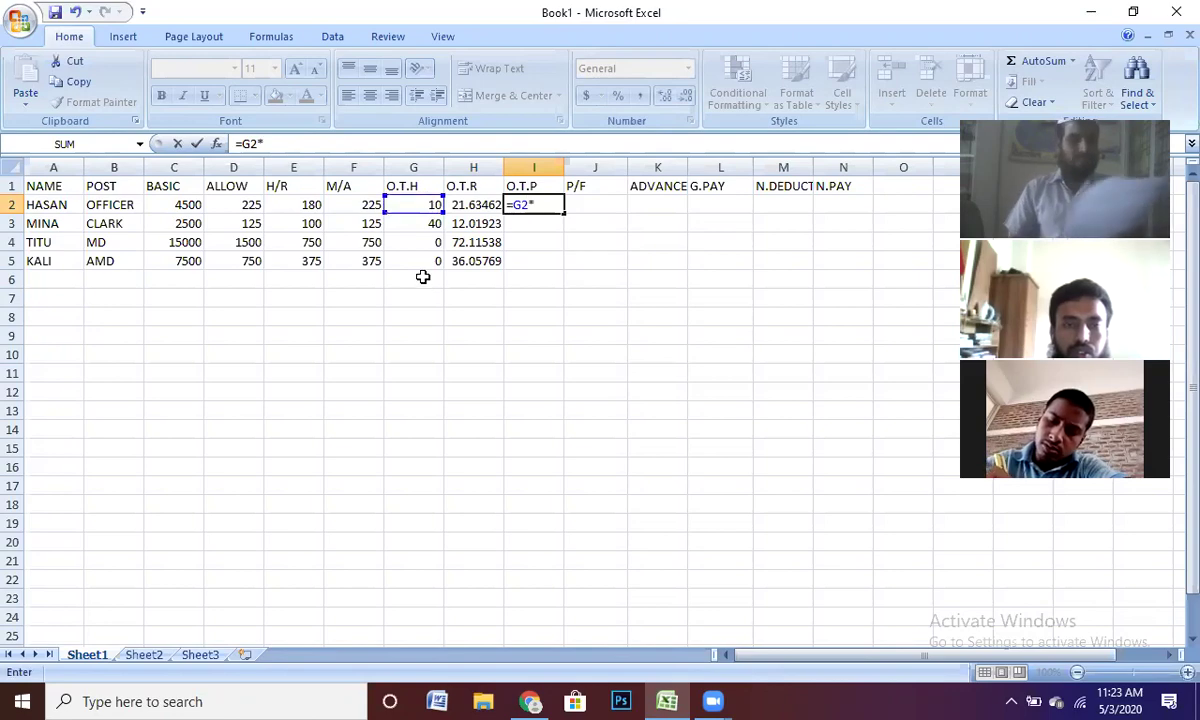
left_click(470, 206)
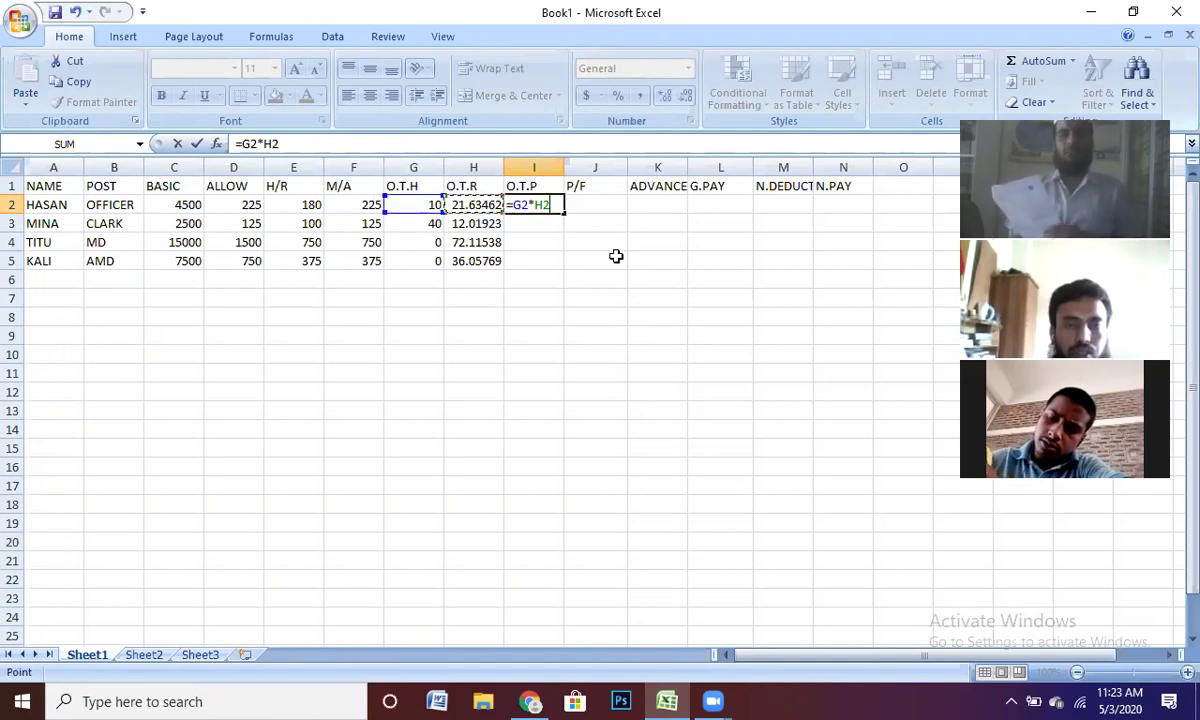
key("Escape")
key("Return")
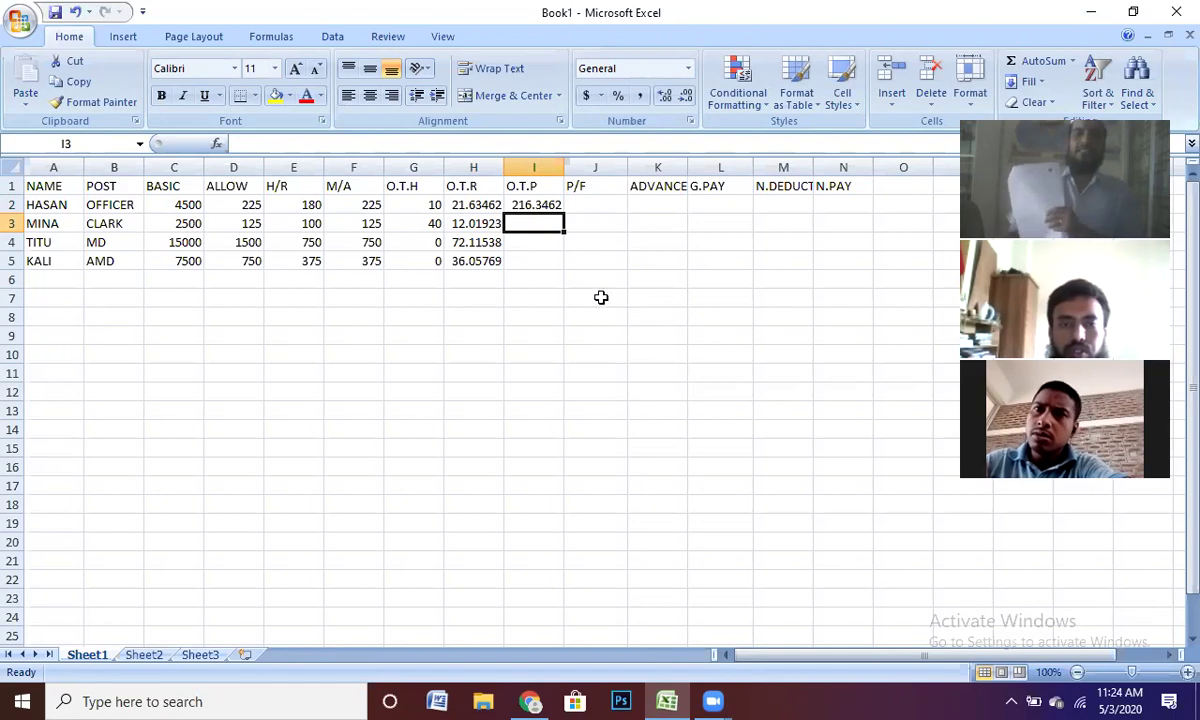
left_click(535, 205)
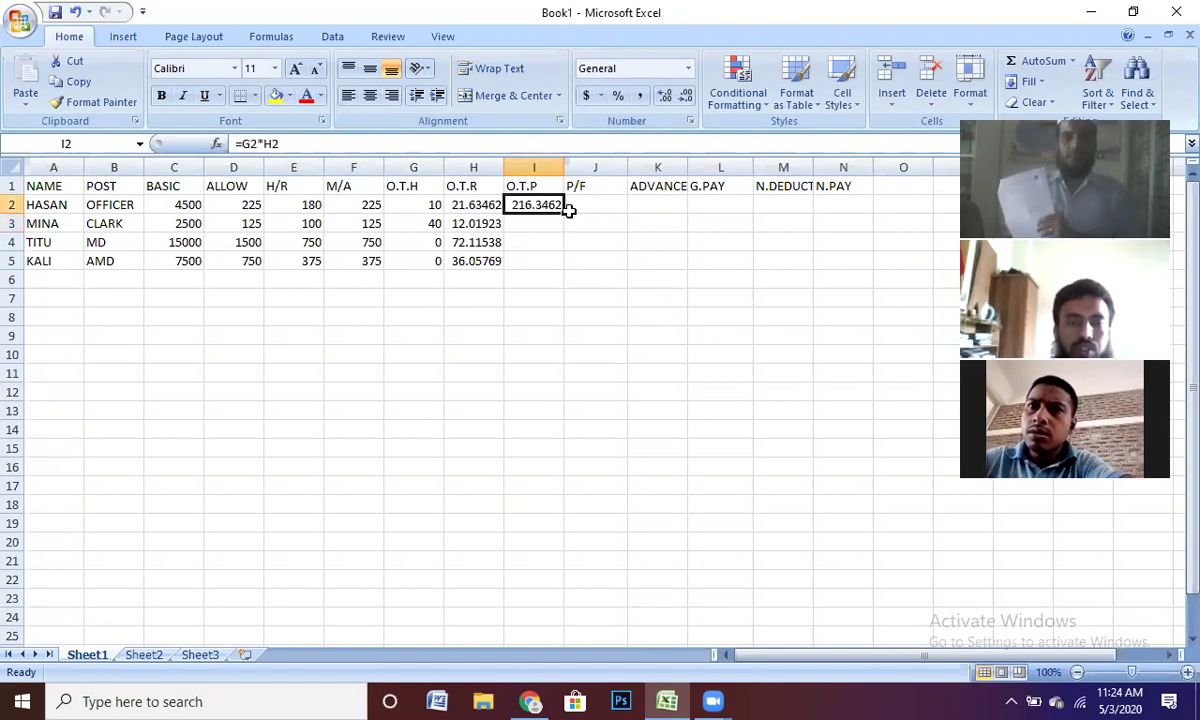
left_click_drag(564, 213, 560, 268)
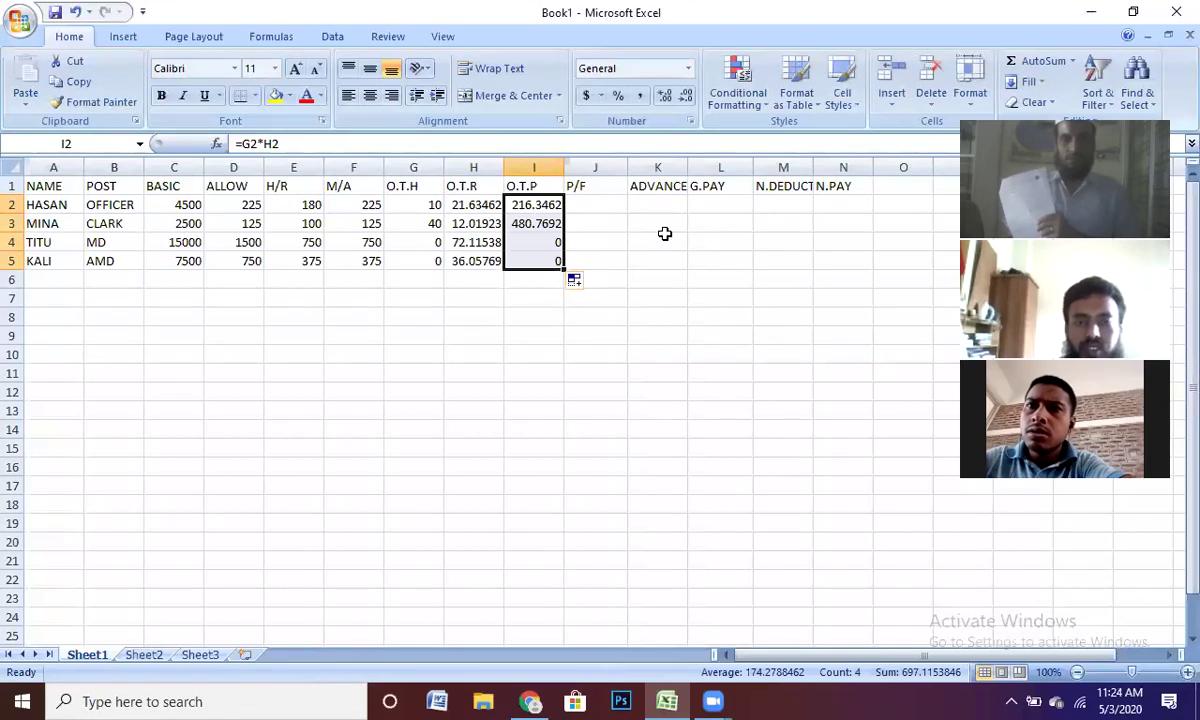
Enter the P/F formula =IF(C2>=5000,C2*10%,C2*5%) in J2 and copy it down through J5.
left_click(595, 202)
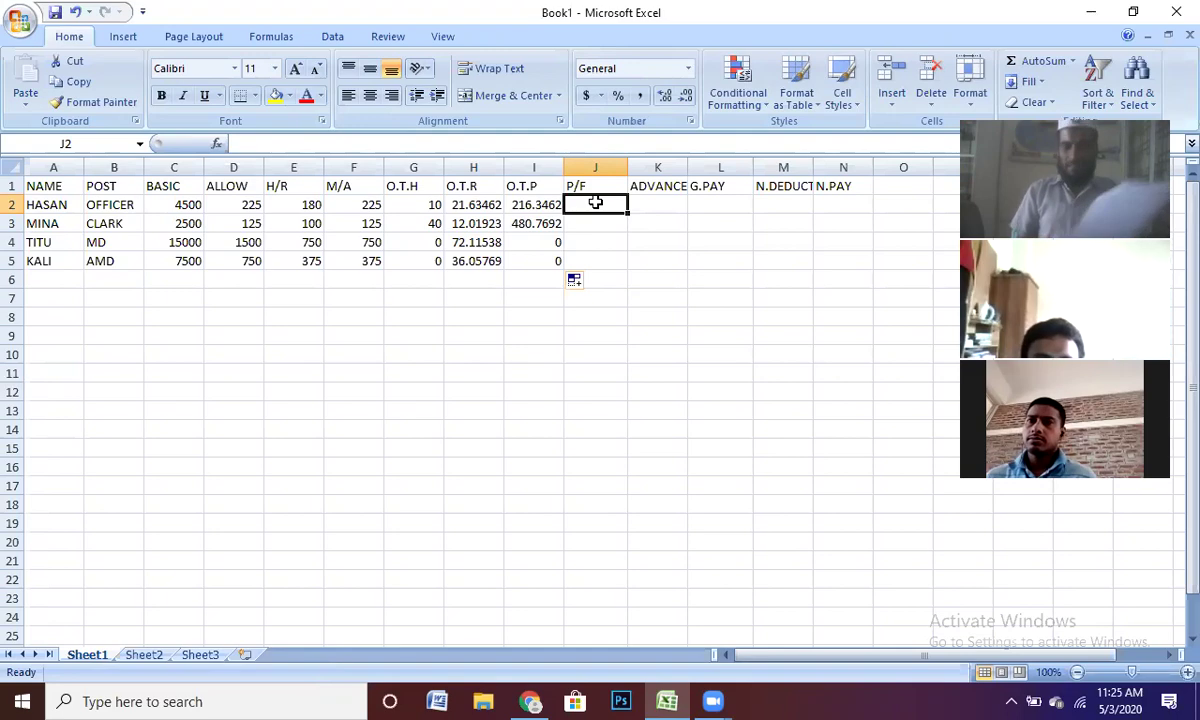
type("=")
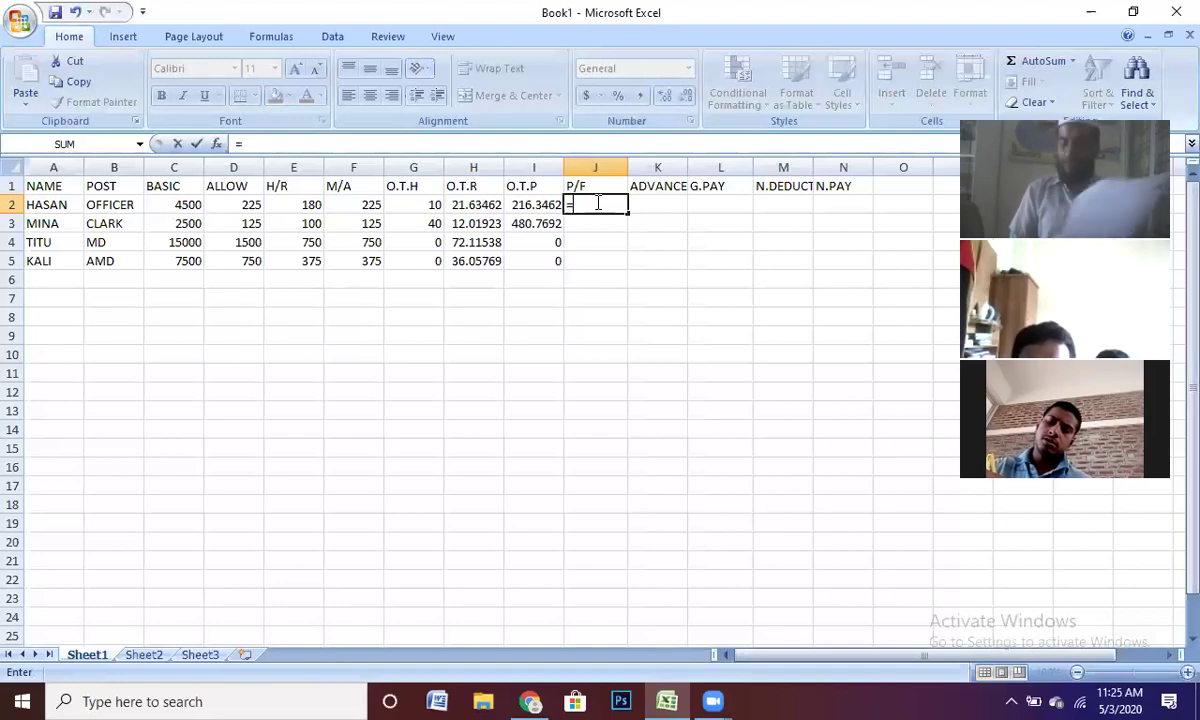
type("IF")
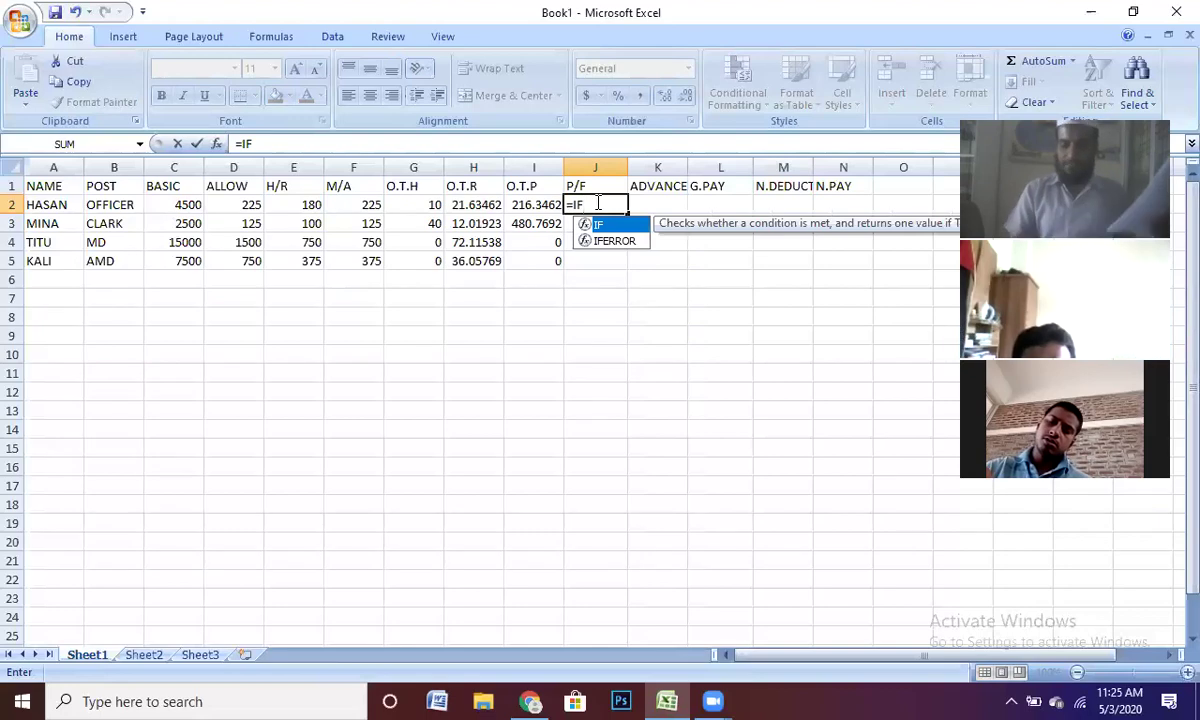
type("(")
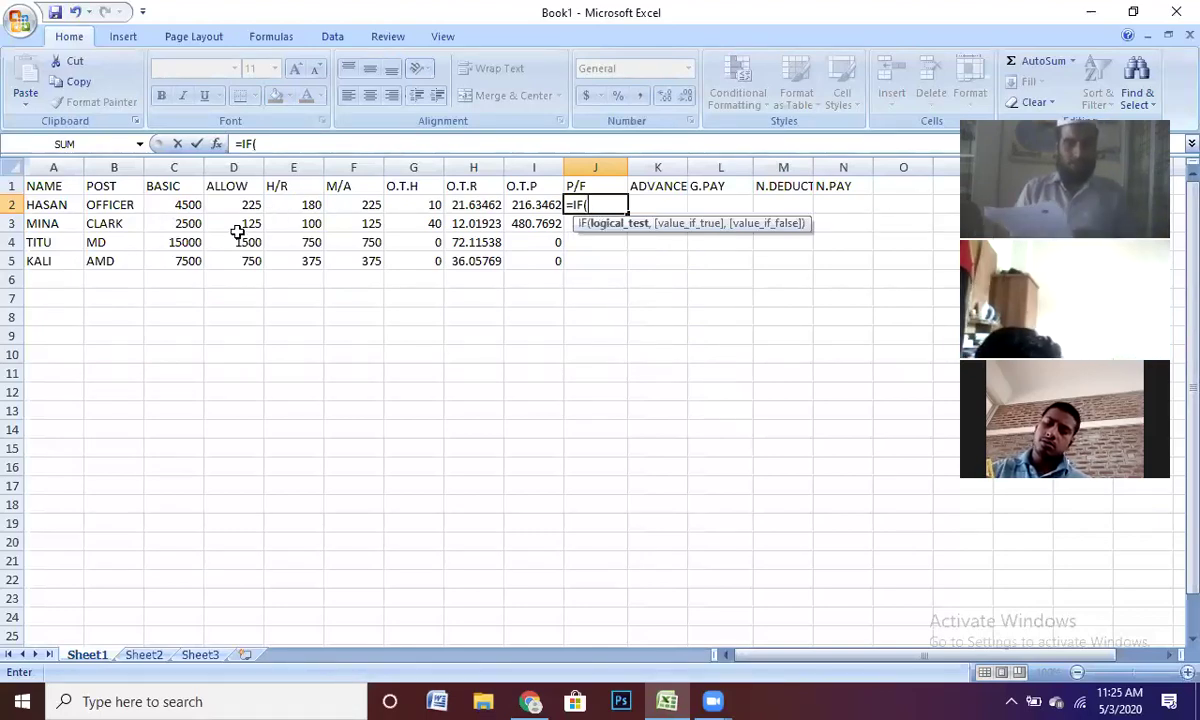
left_click(183, 203)
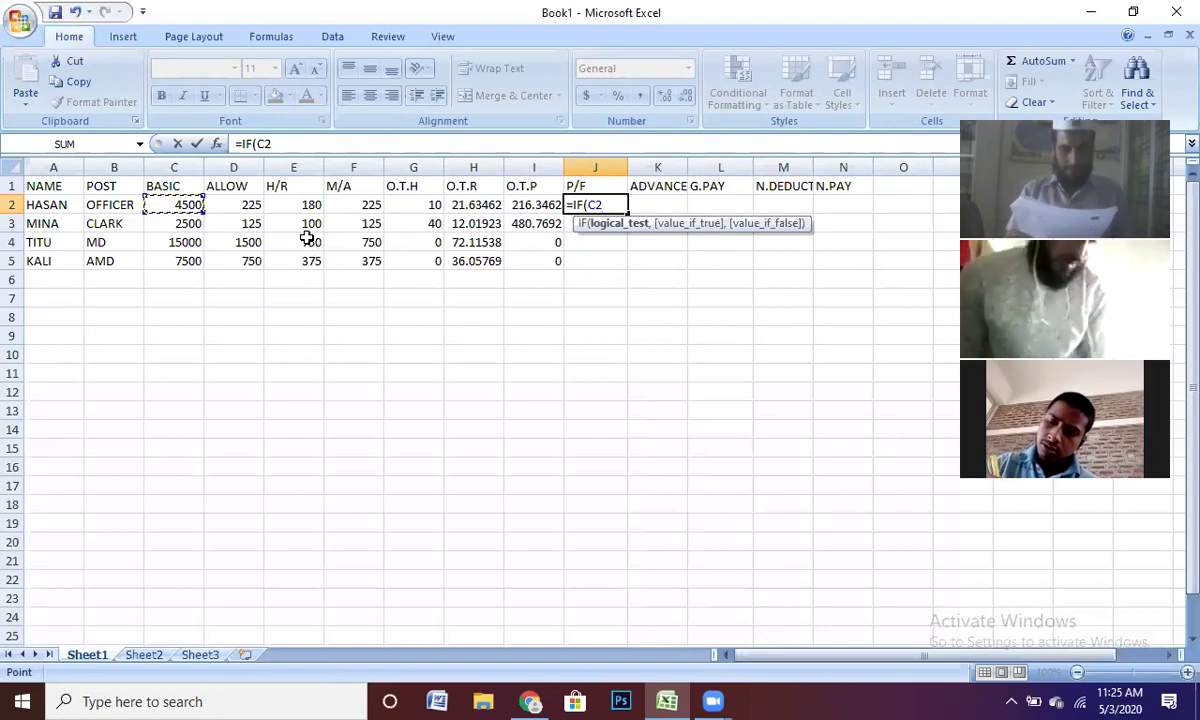
type(">")
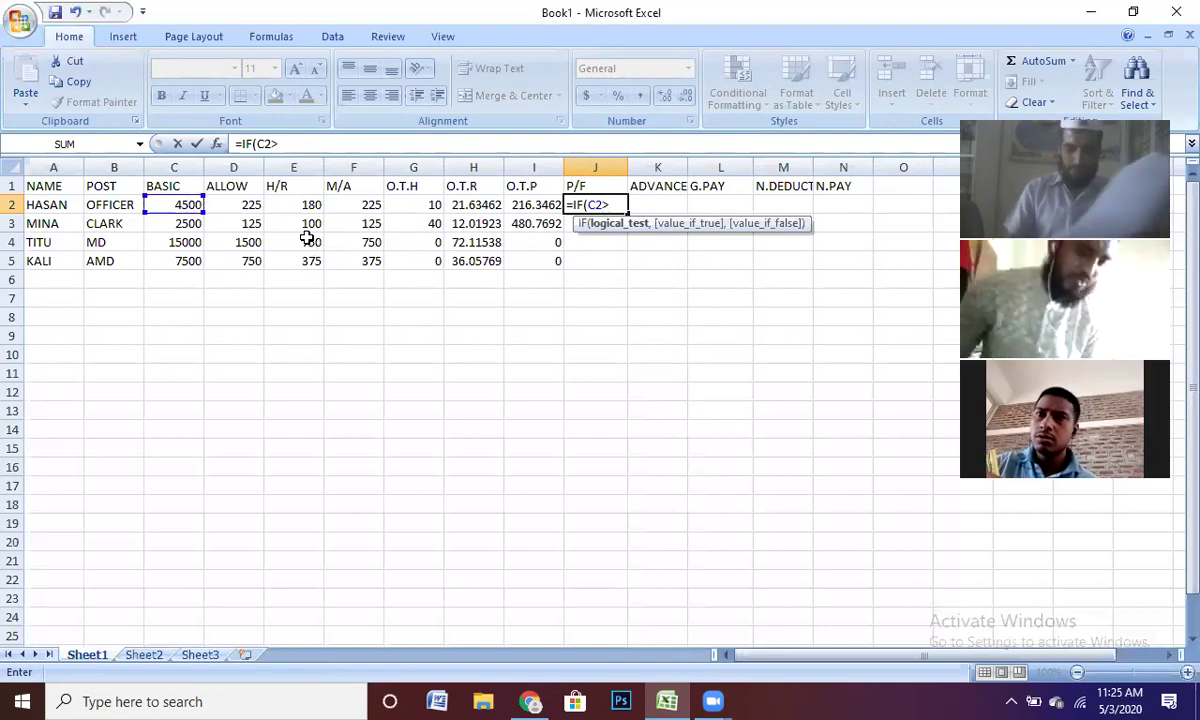
type("=5000")
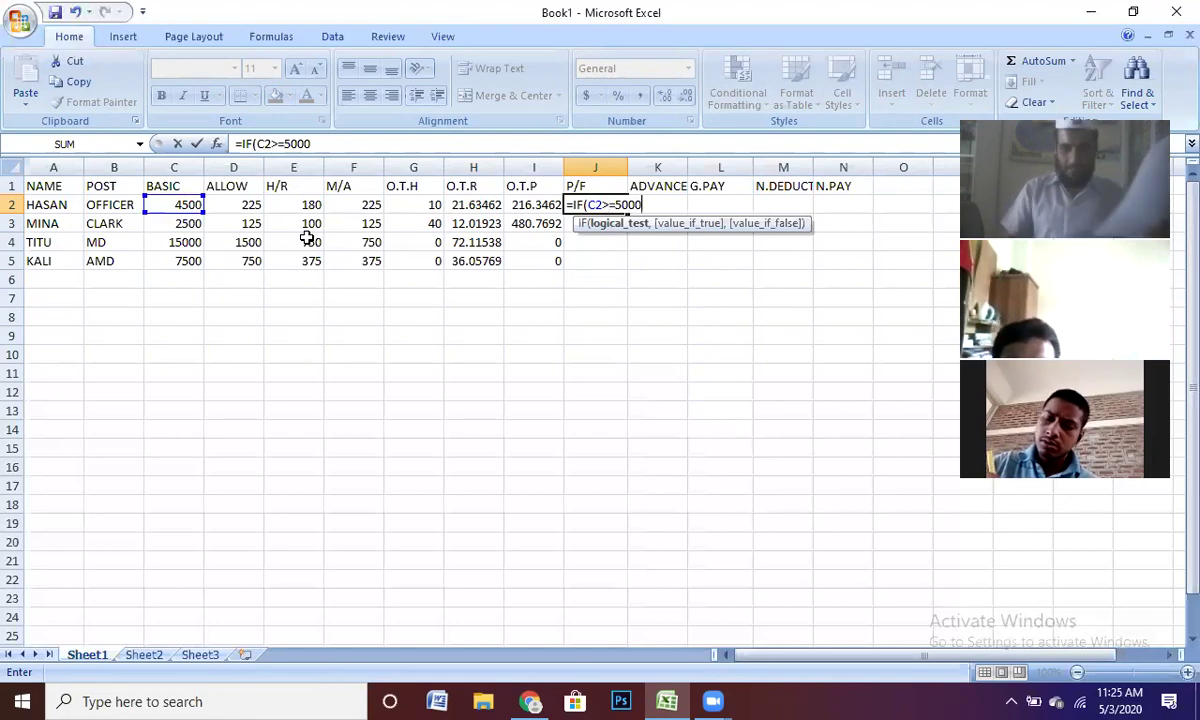
type(",")
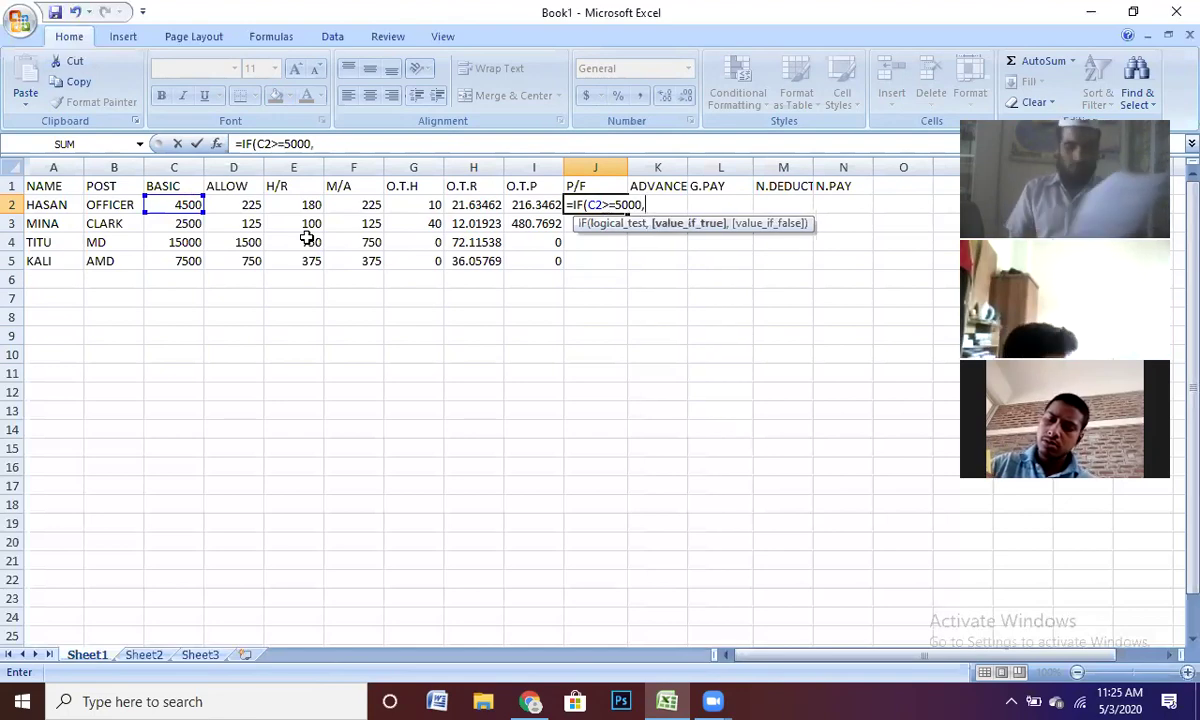
left_click(170, 201)
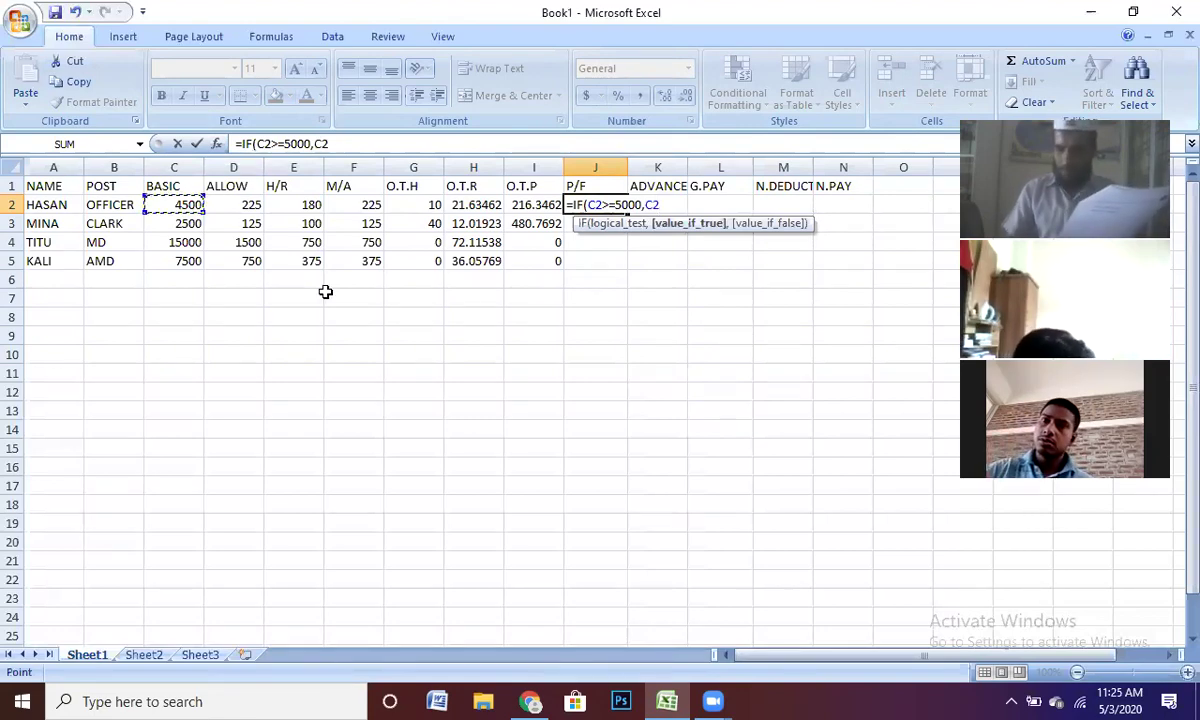
type("*")
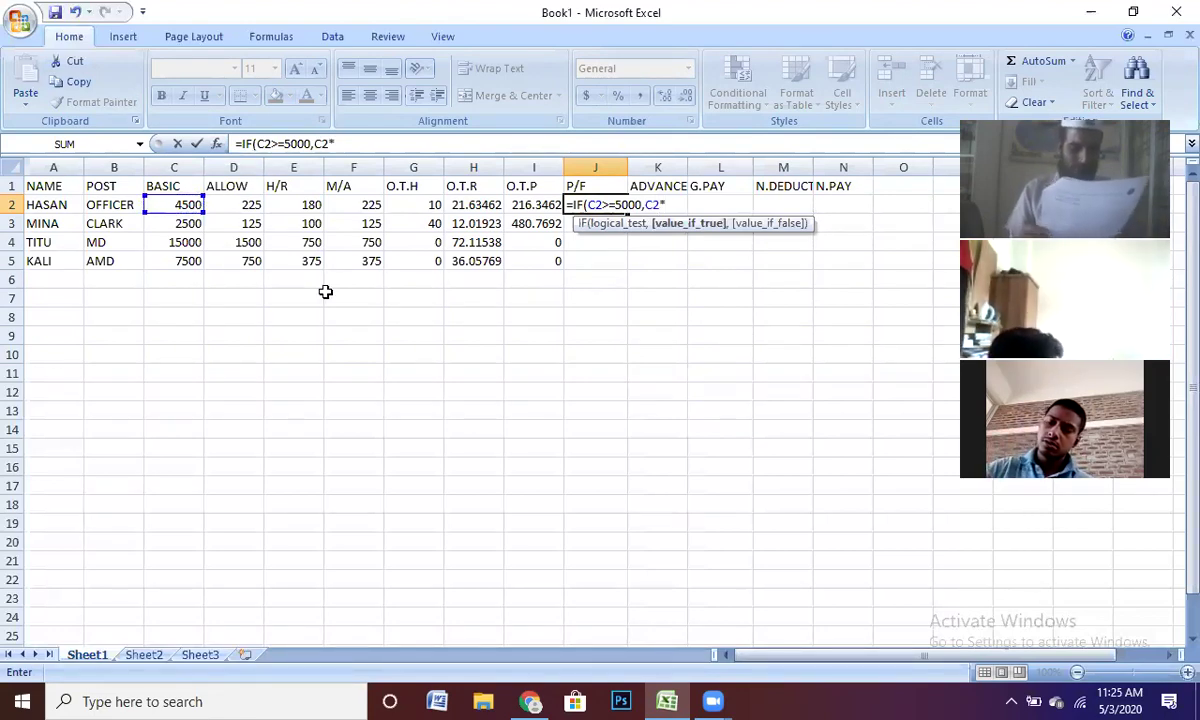
type("10")
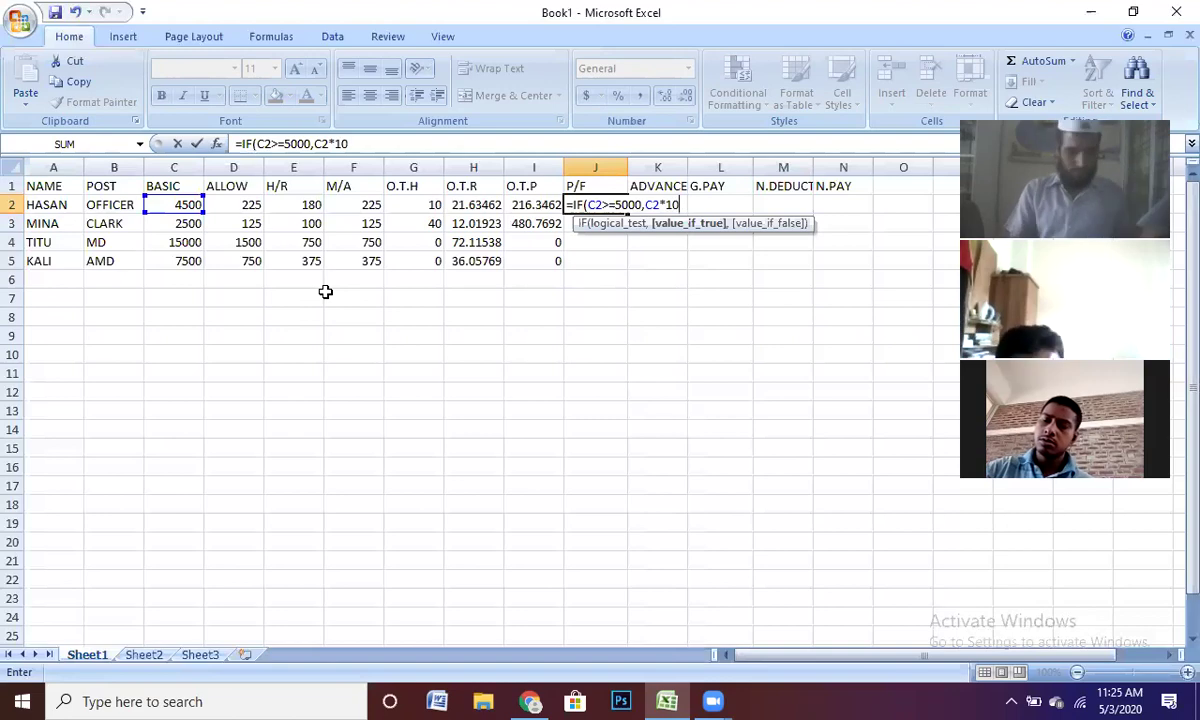
type("%")
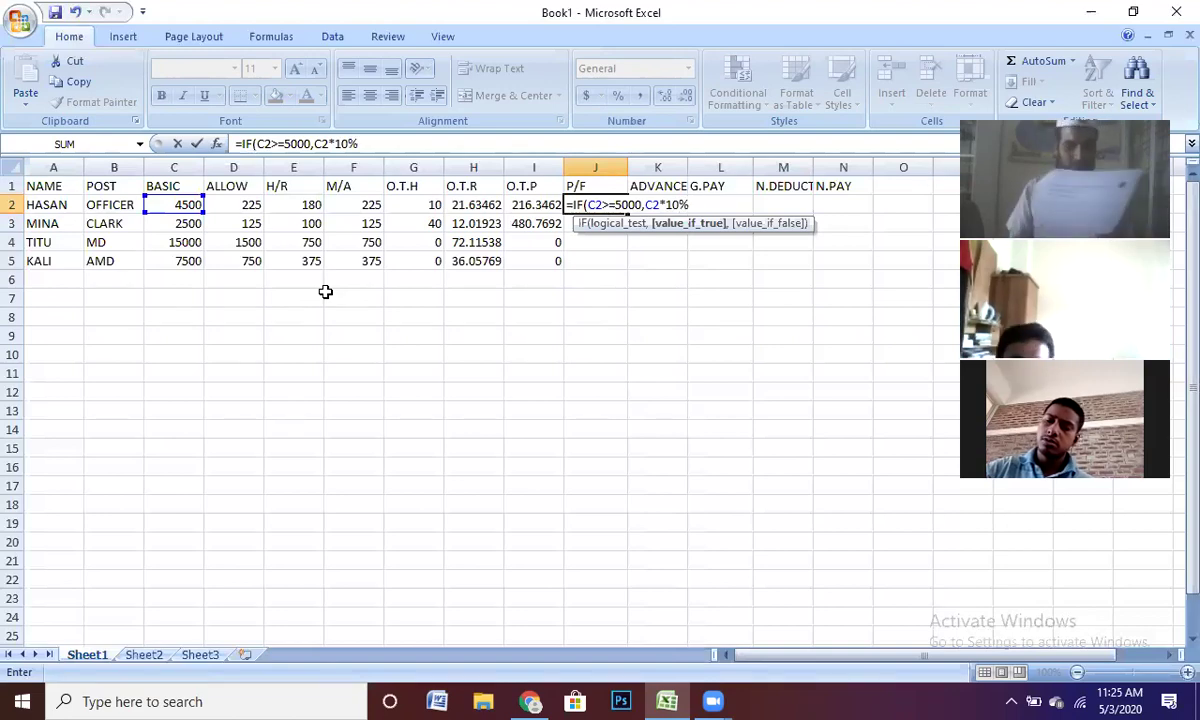
type(",")
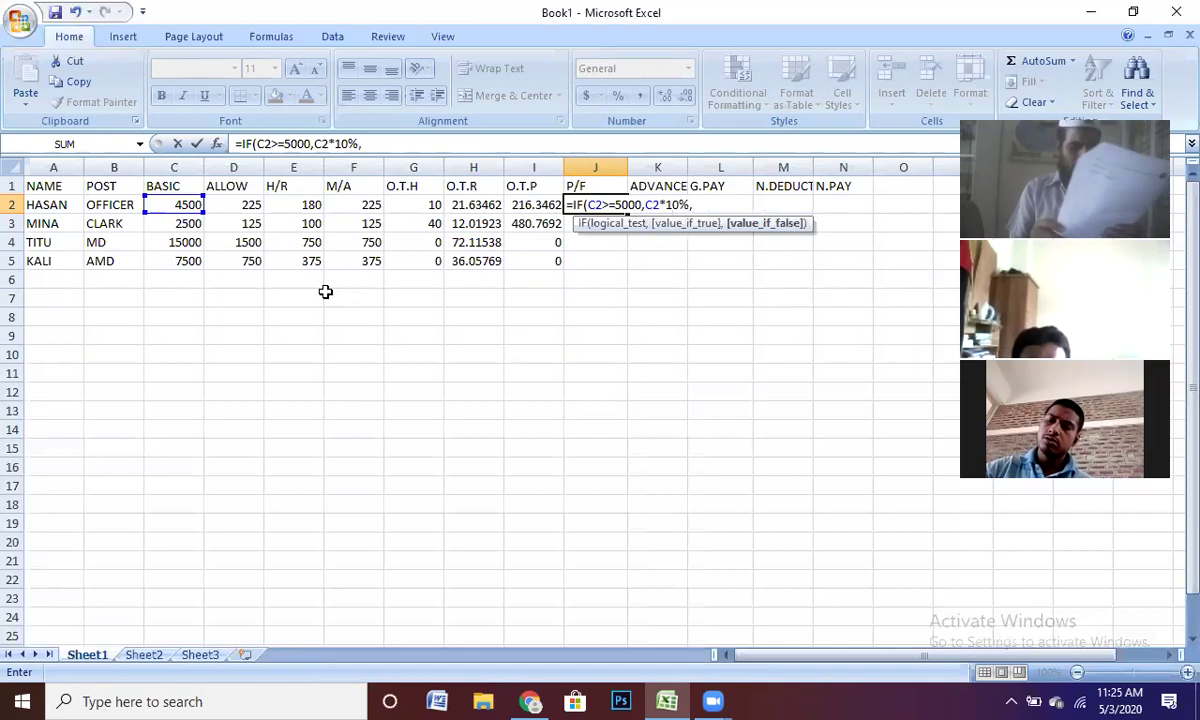
left_click(192, 205)
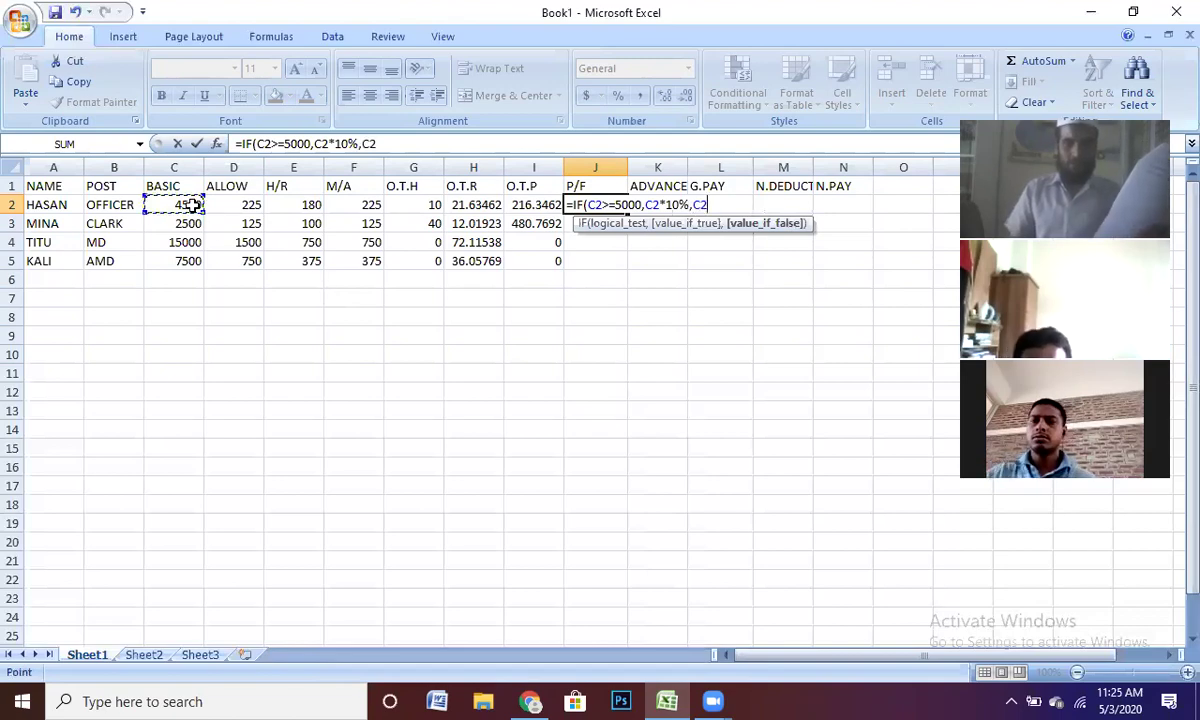
type("*")
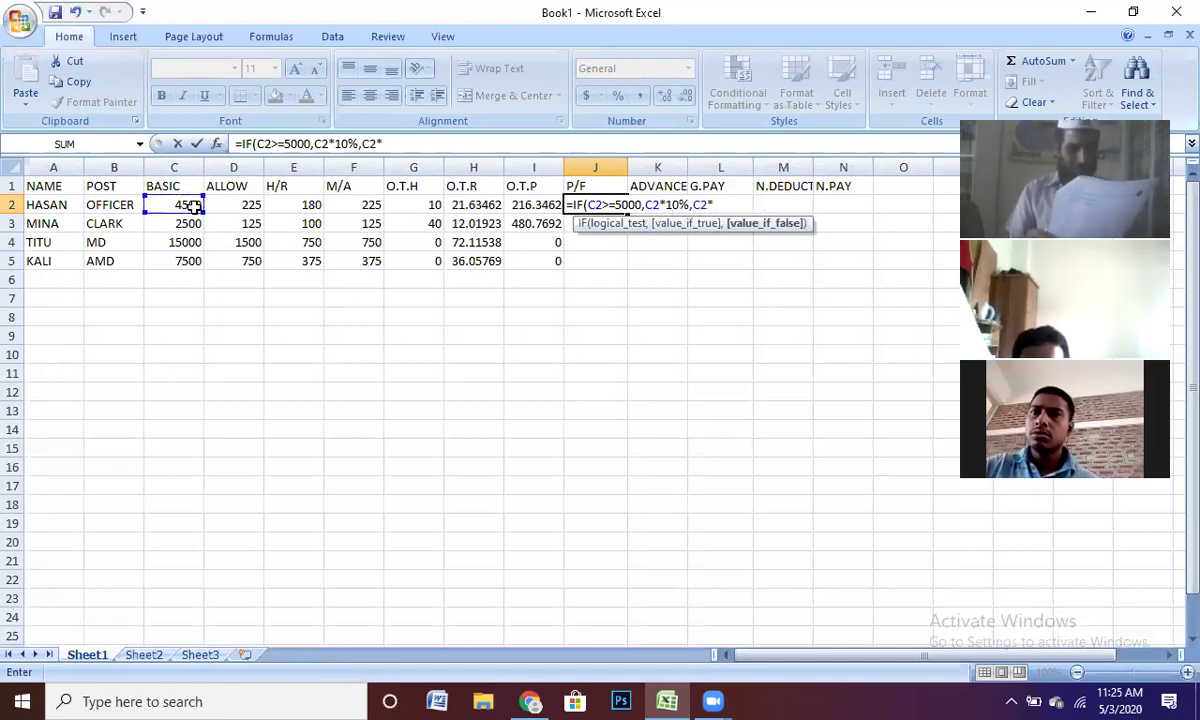
type("5")
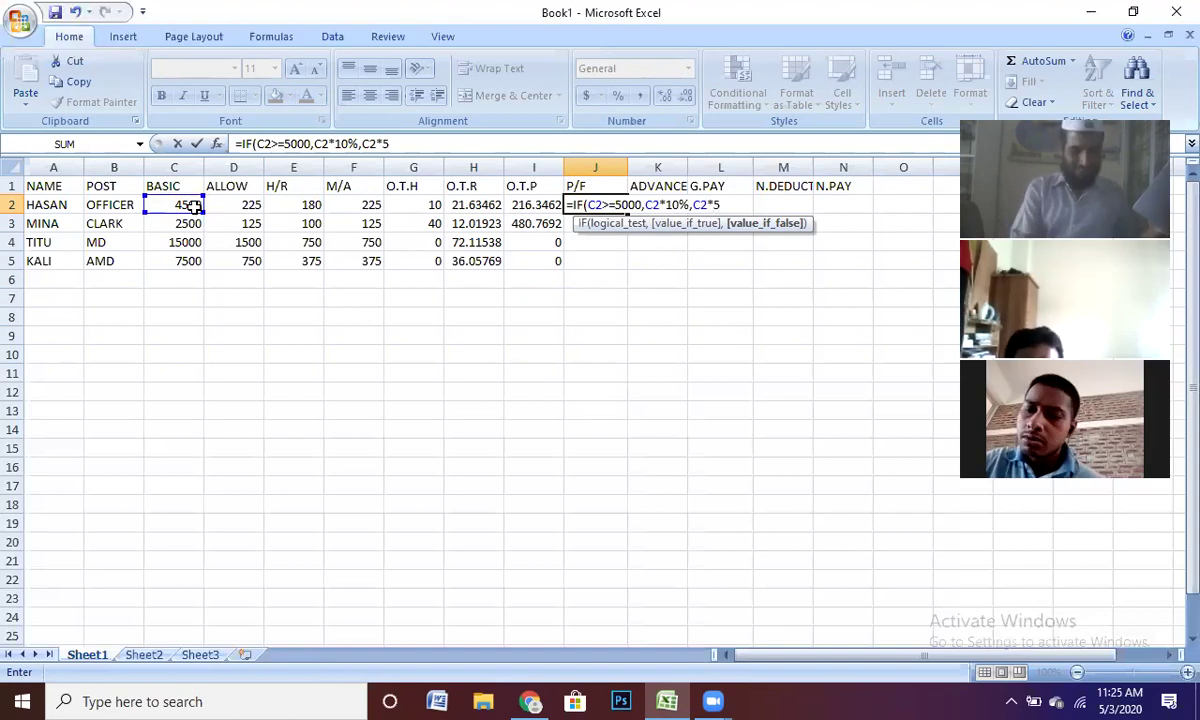
type("%")
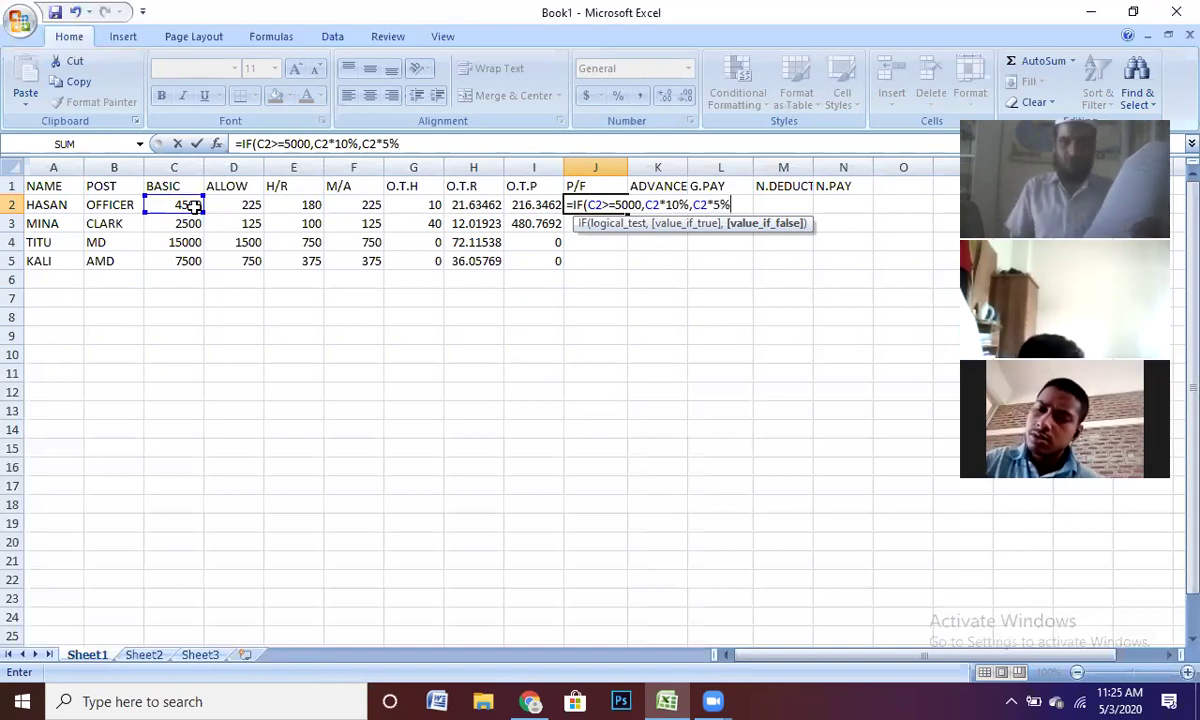
type(")")
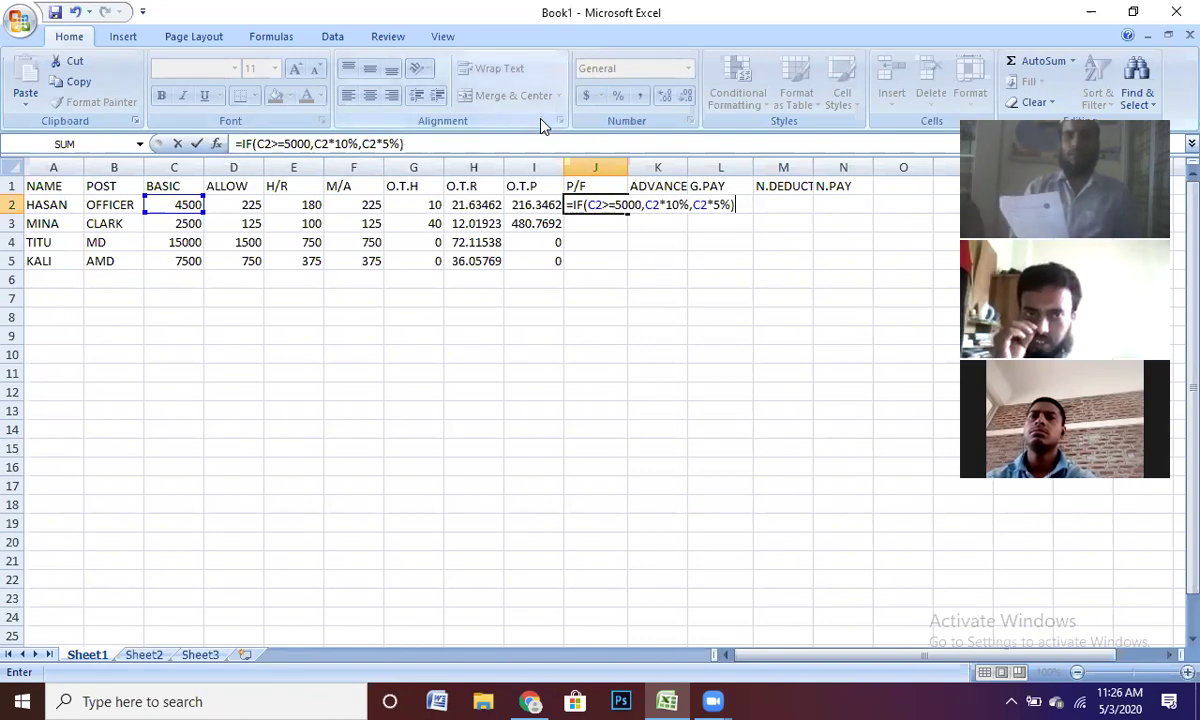
left_click(408, 144)
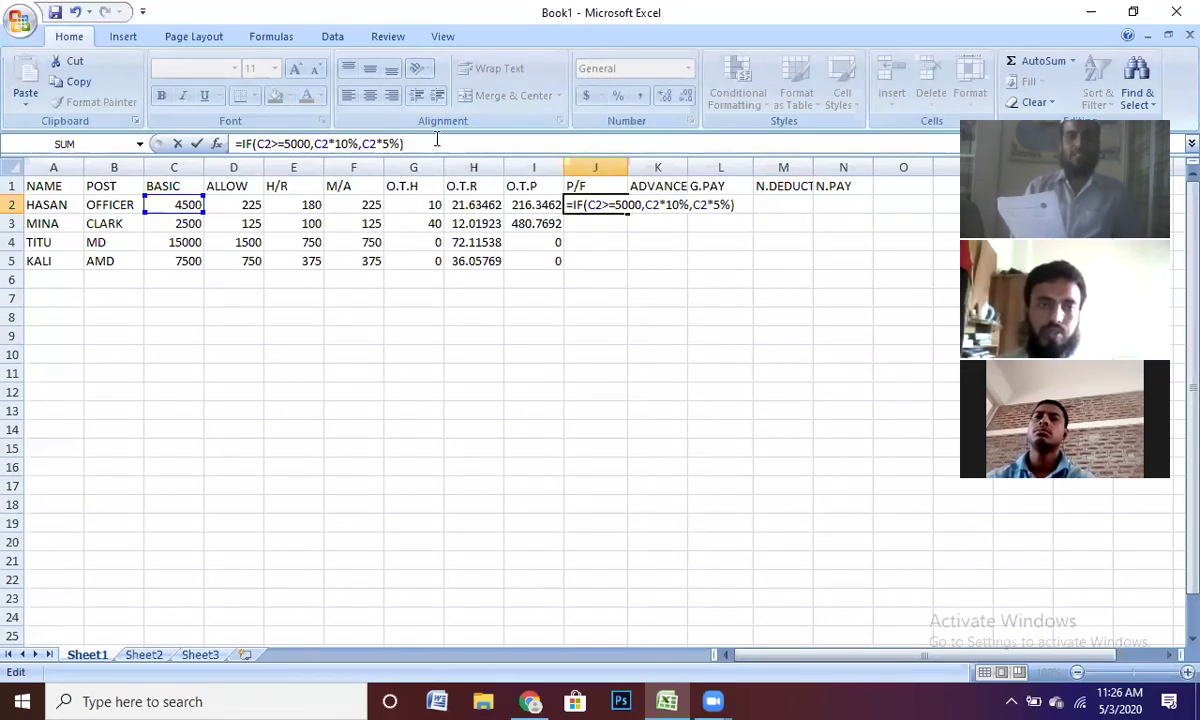
key("Return")
left_click(607, 203)
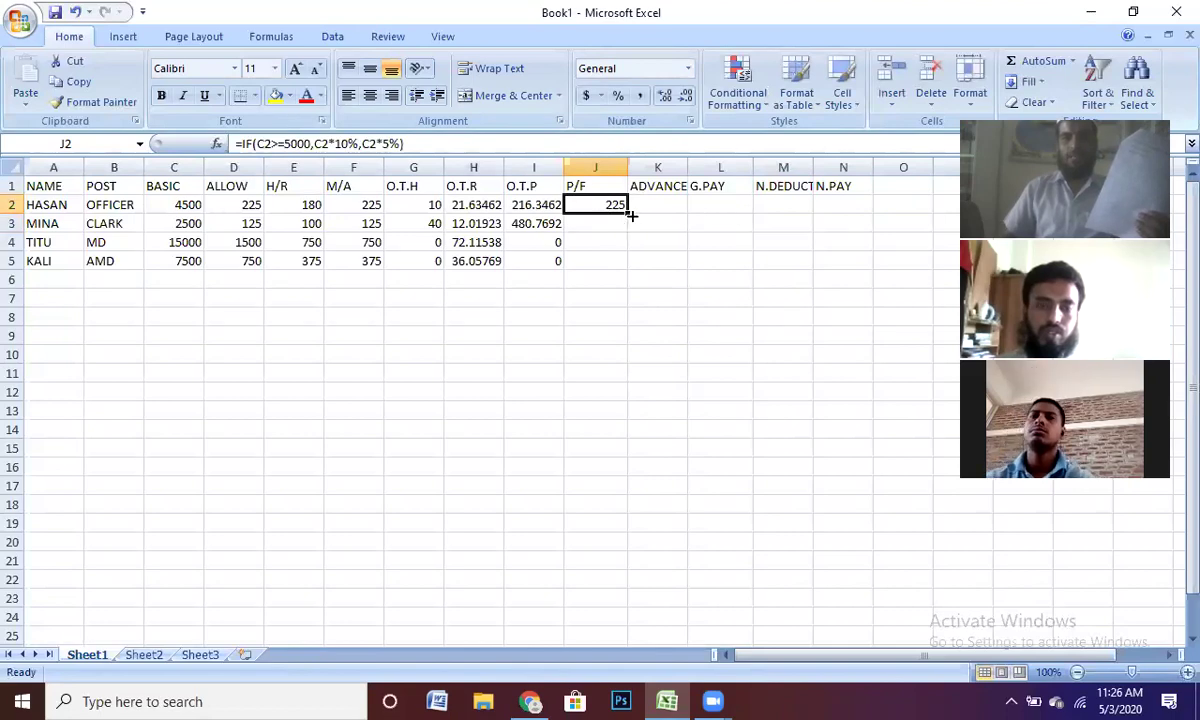
left_click_drag(628, 213, 632, 262)
Fill the ADVANCE column in K2 through K5 with 500, 300, 0 and 450.
left_click(662, 206)
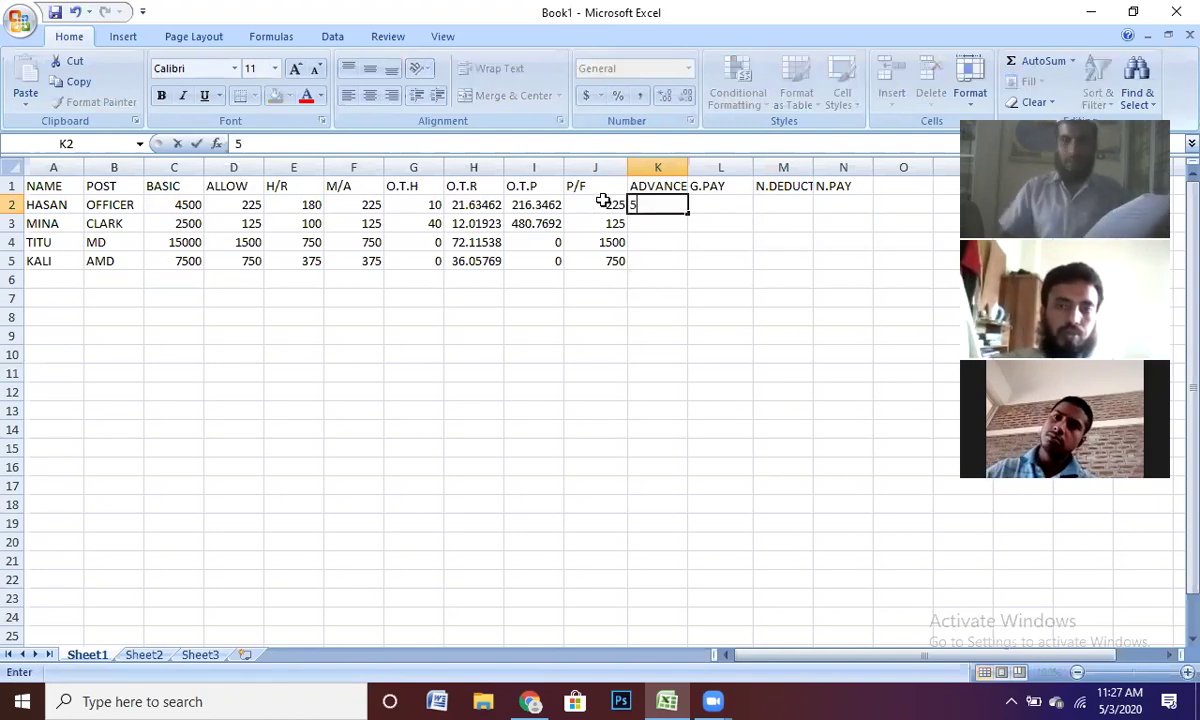
type("500")
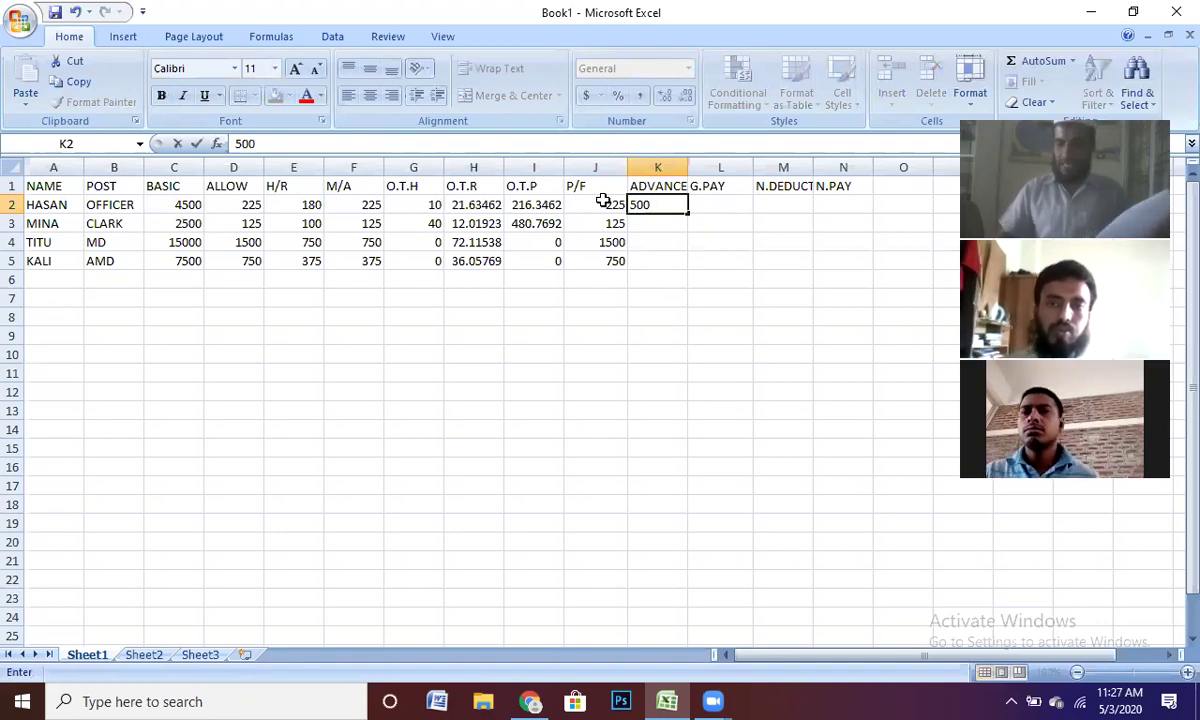
key("Return")
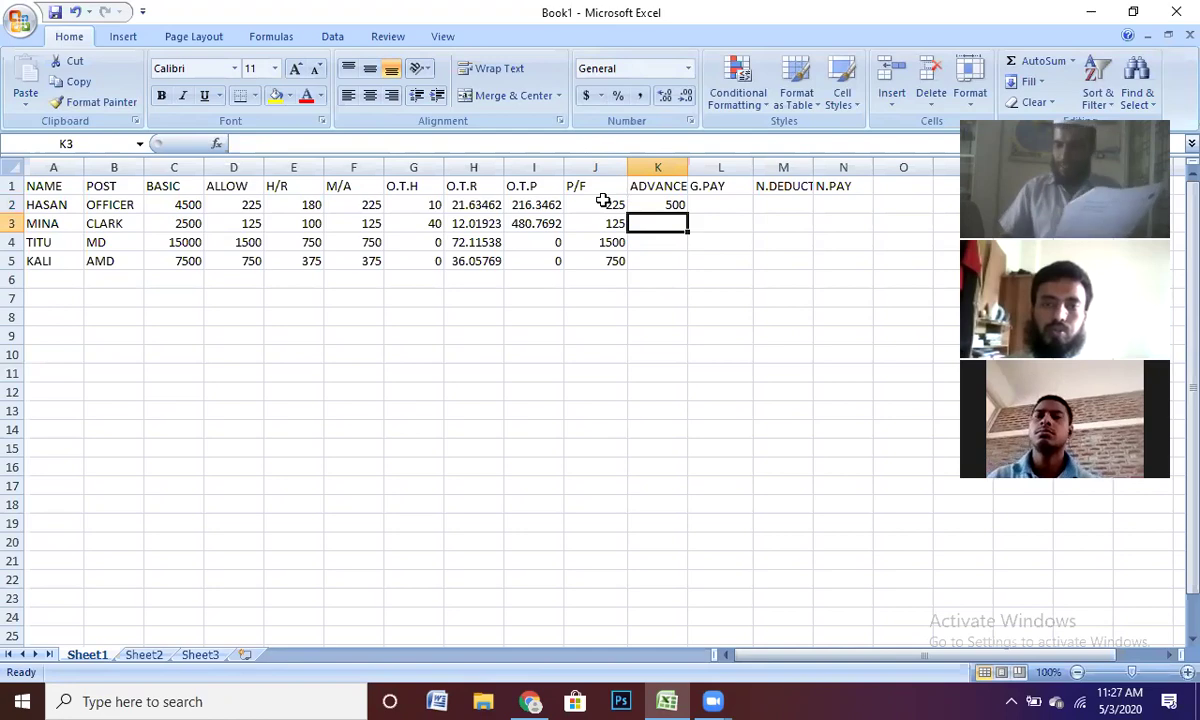
type("300")
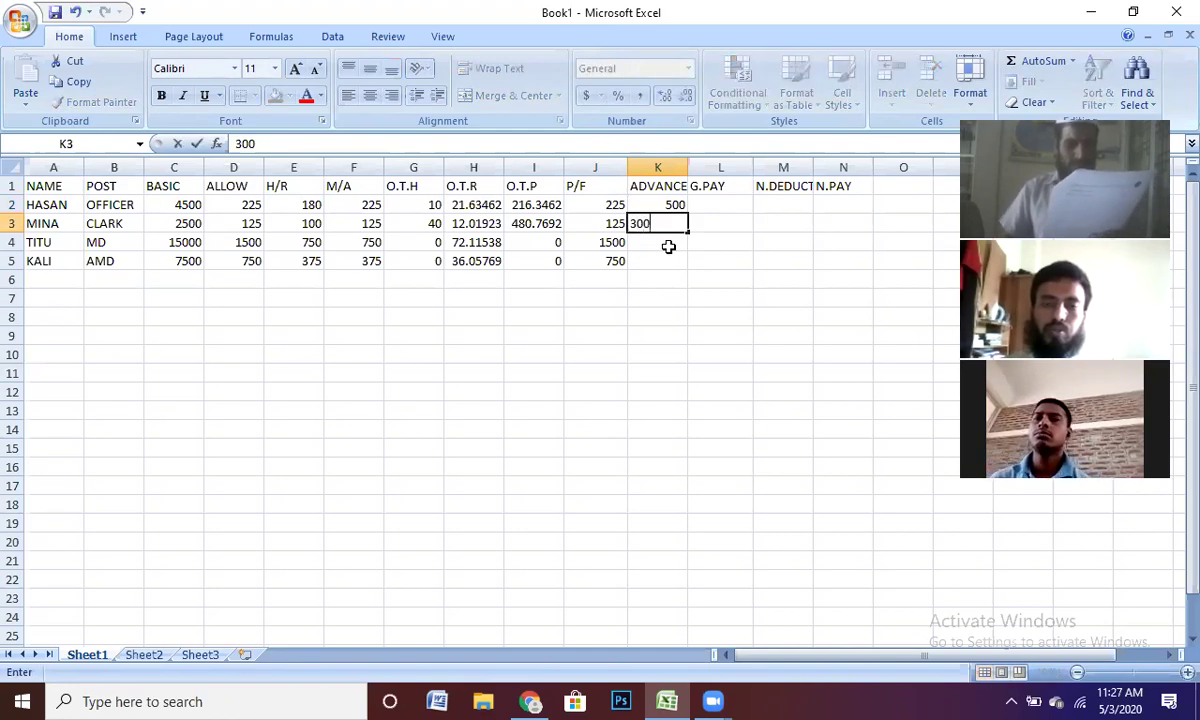
key("Return")
type("0")
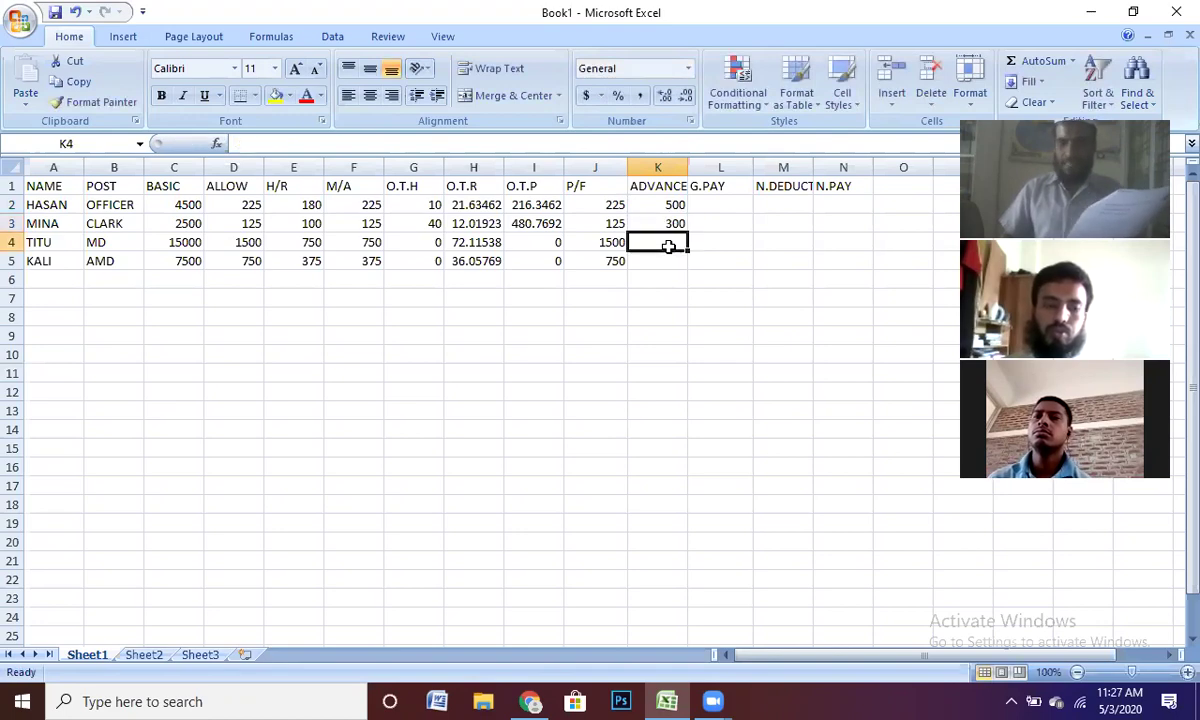
key("Return")
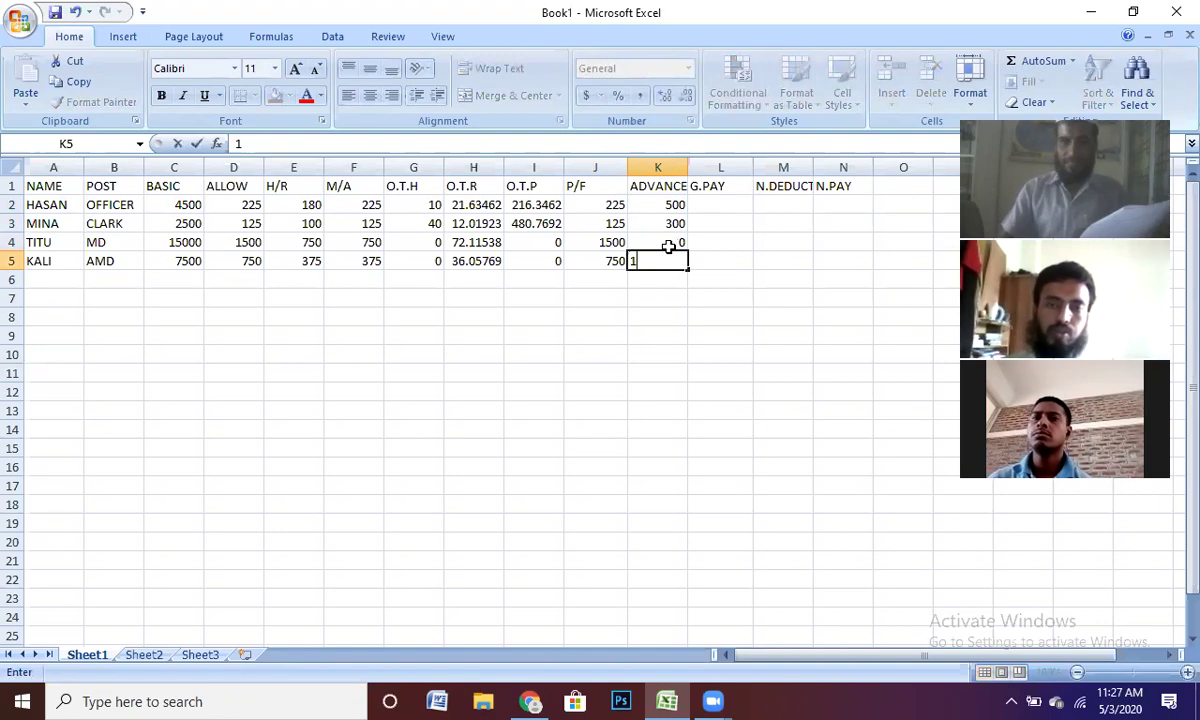
type("450")
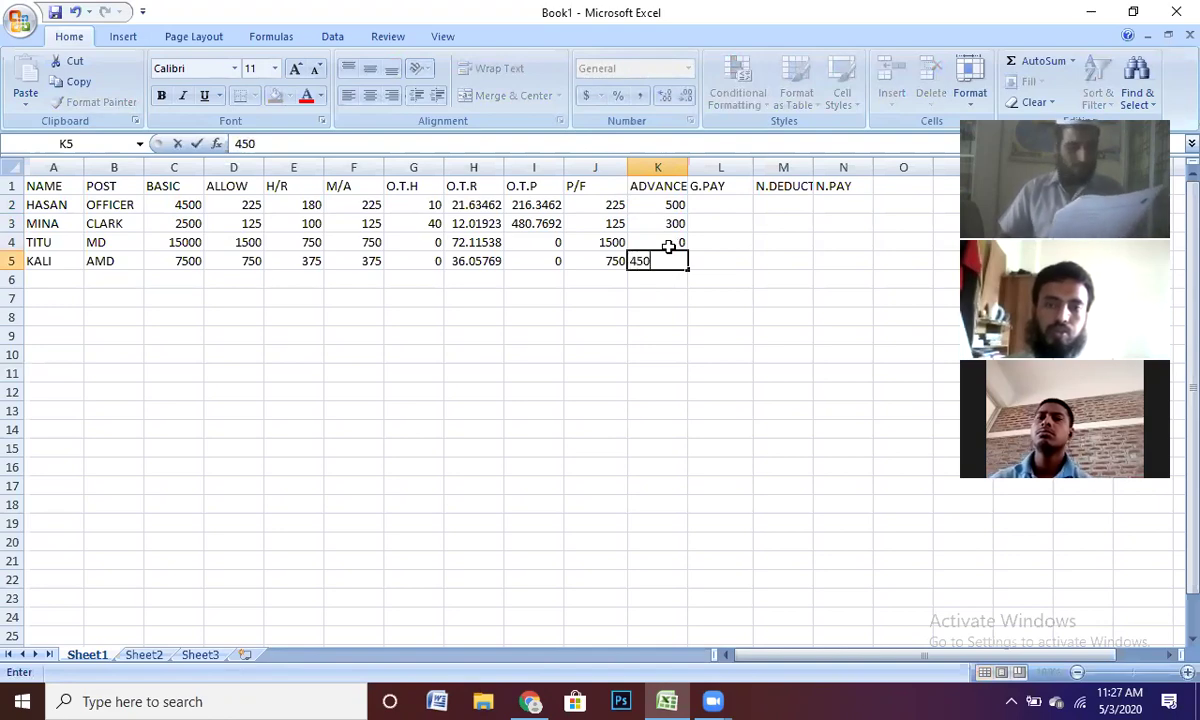
type("0")
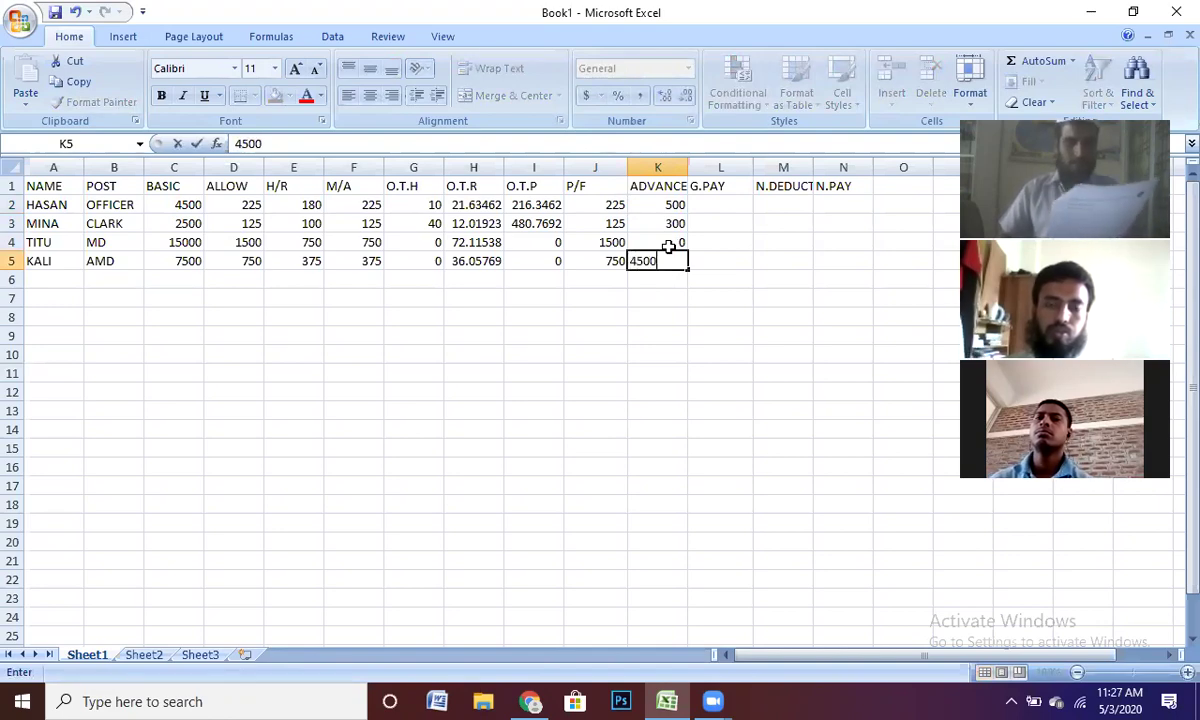
key("BackSpace")
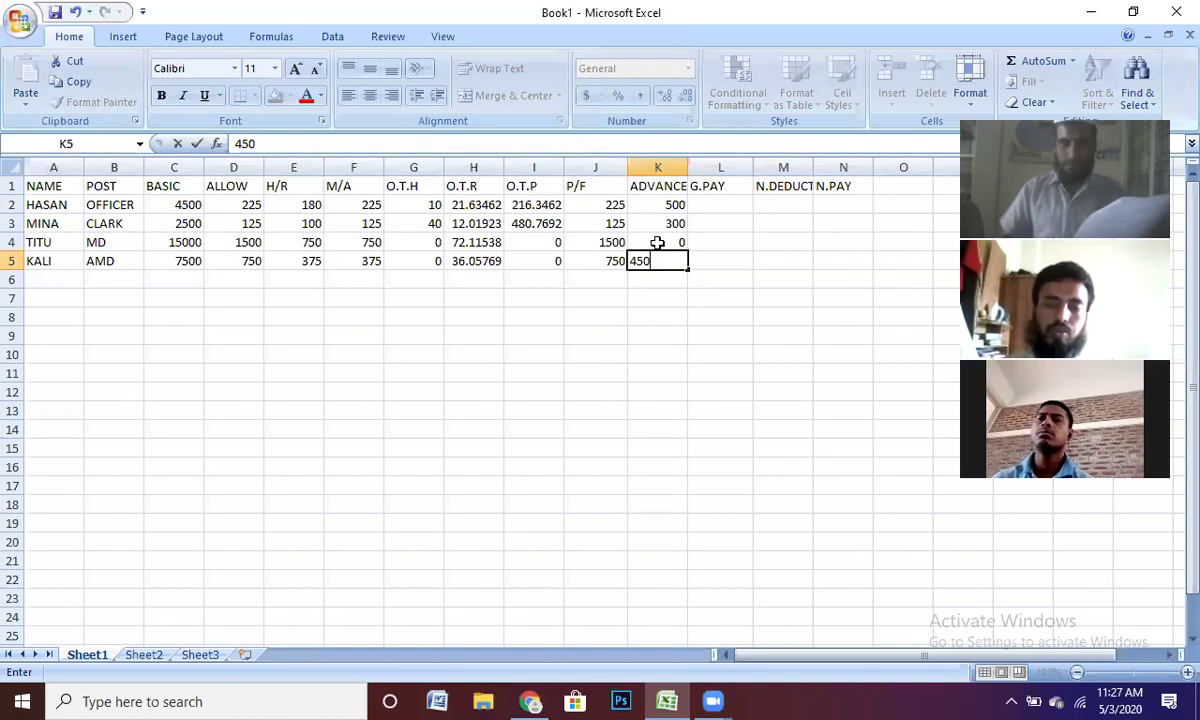
Enter the G.PAY formula =C2+D2+E2+F2+I2 in L2 and copy it down through L5.
left_click(717, 203)
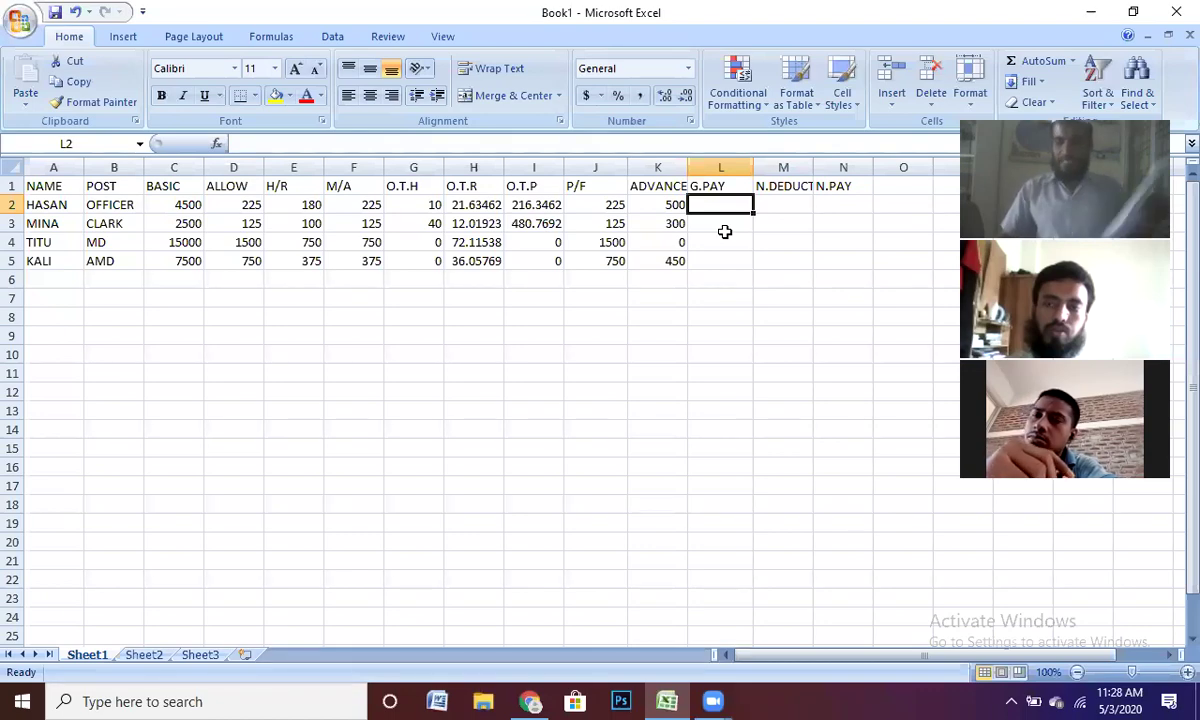
type("=")
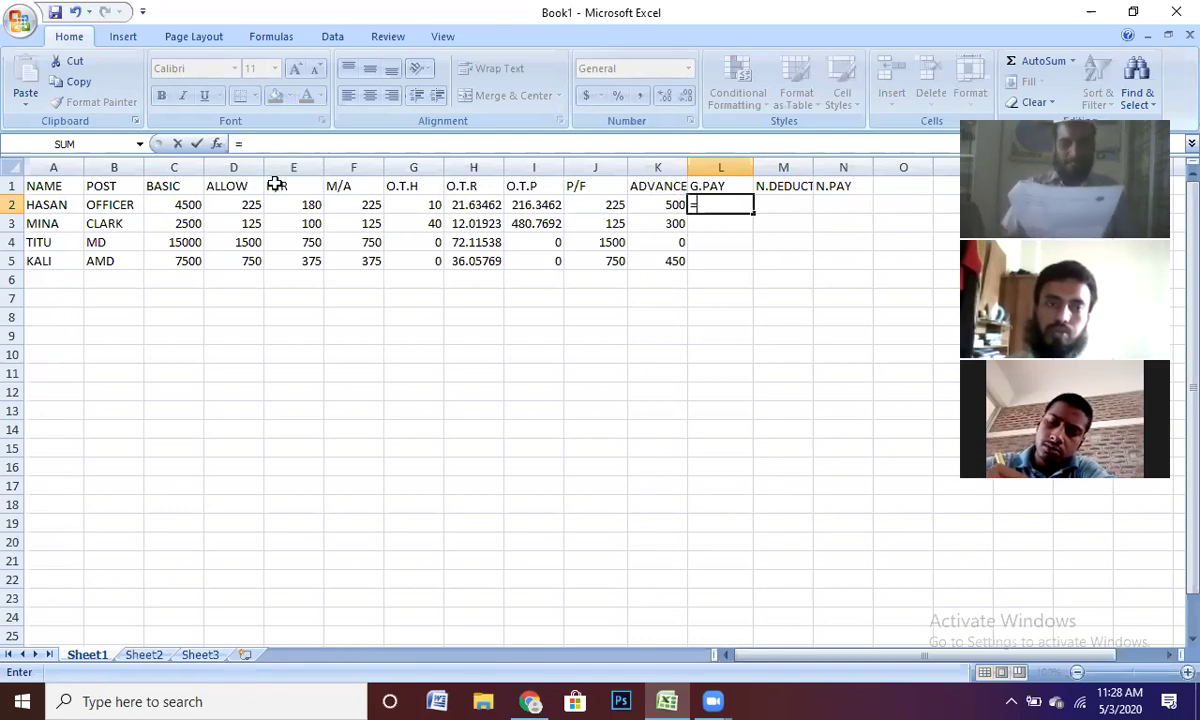
left_click(169, 206)
type("+")
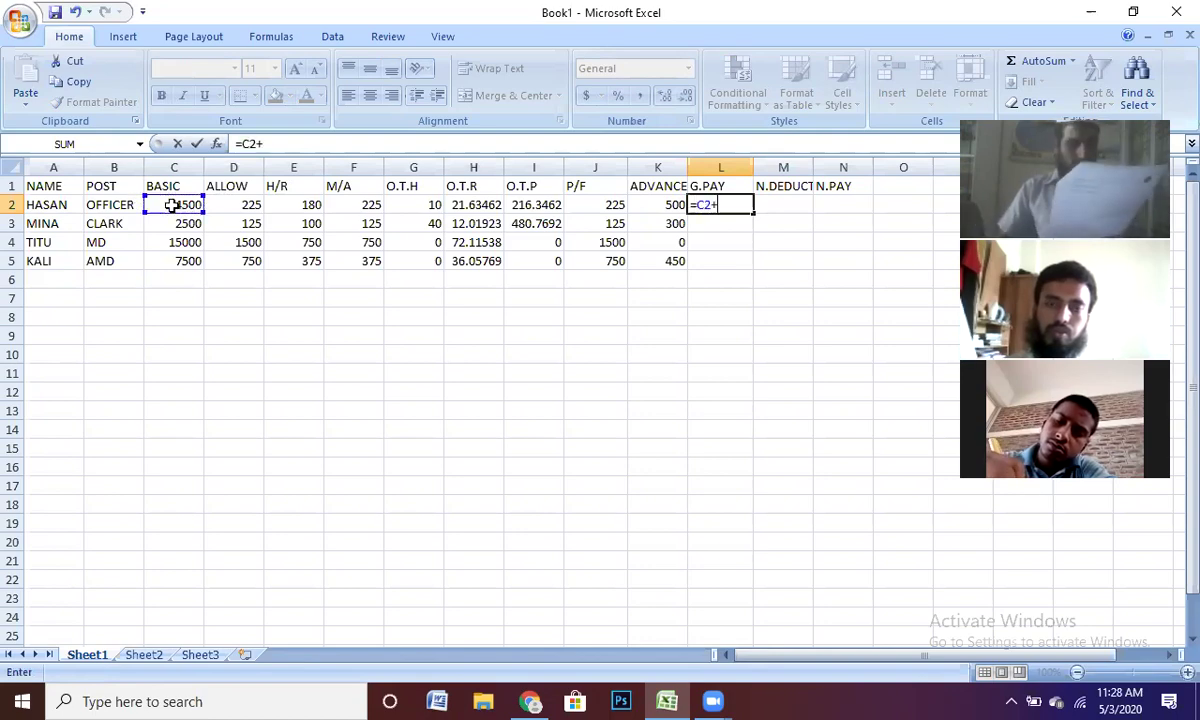
left_click(245, 203)
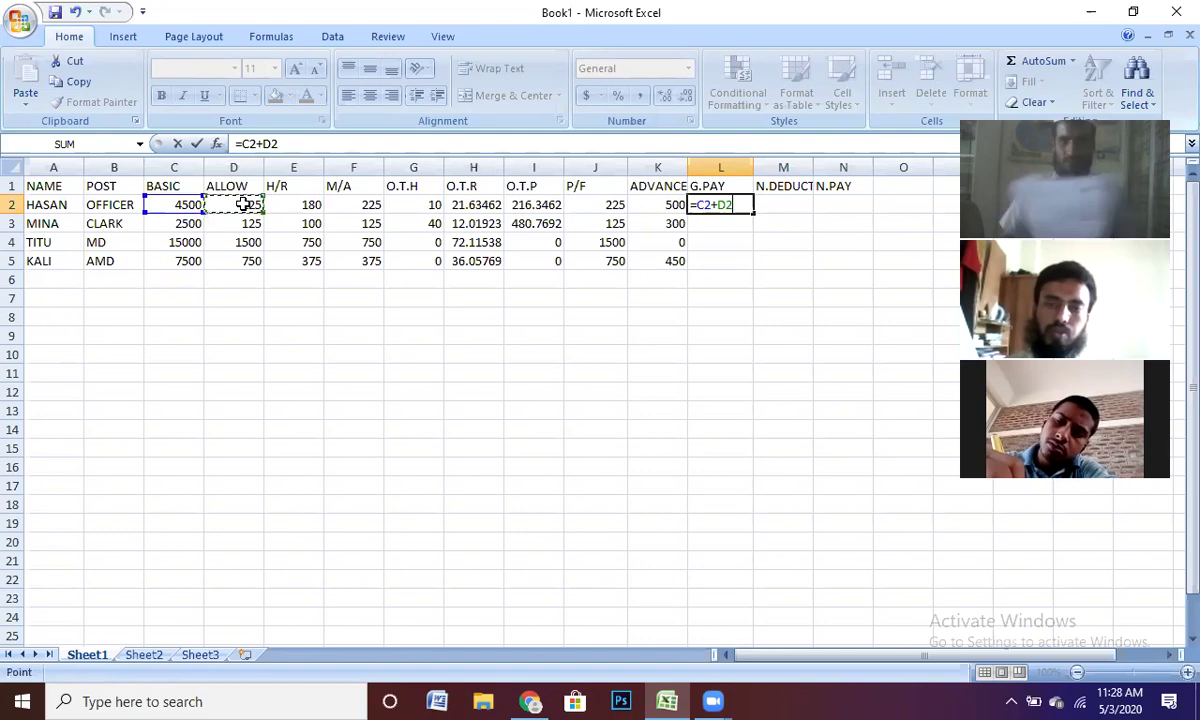
type("+")
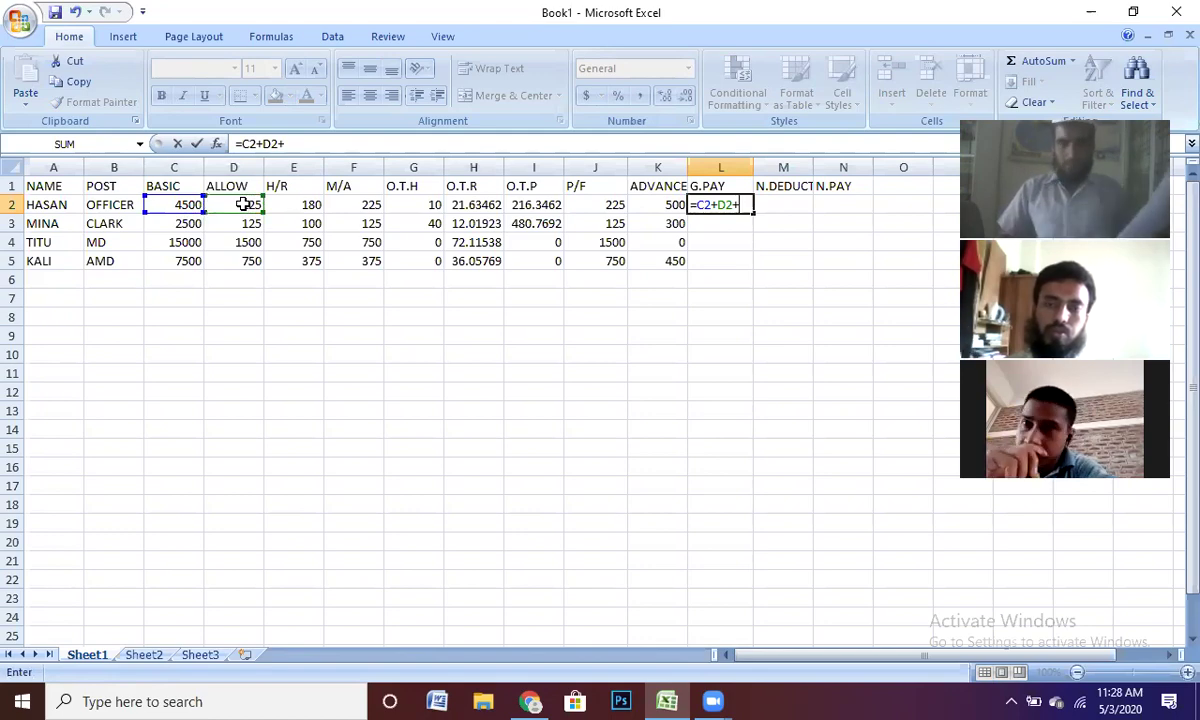
left_click(303, 206)
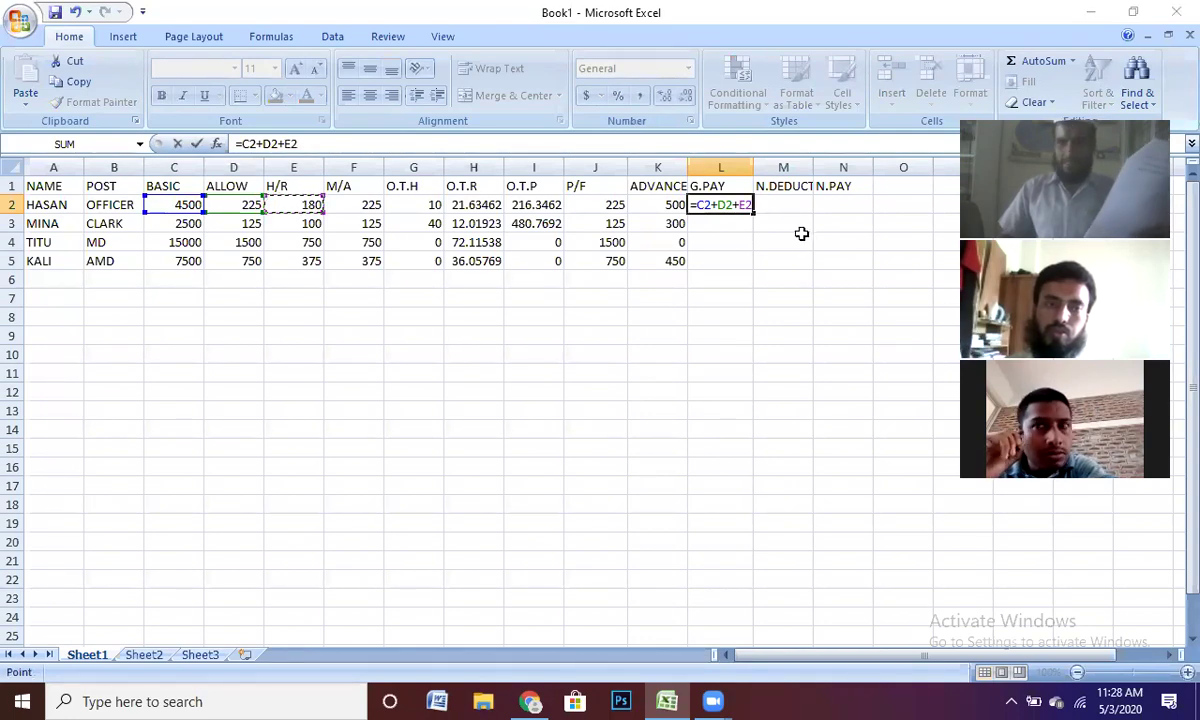
type("+")
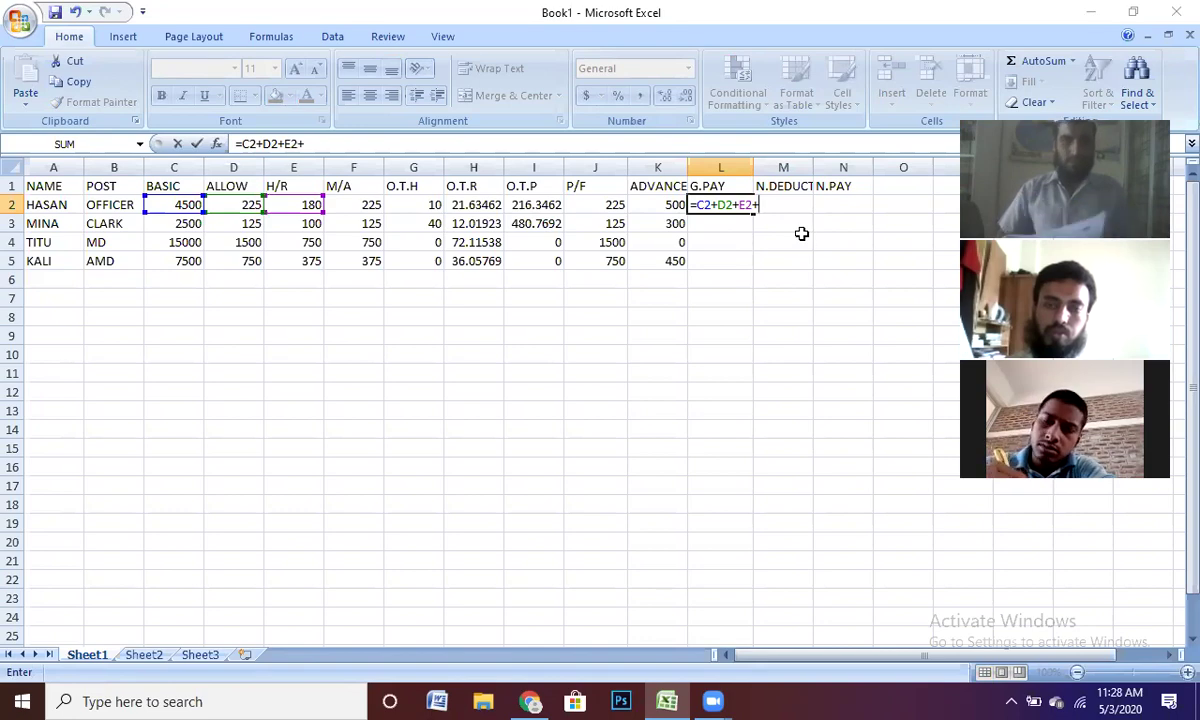
left_click(368, 204)
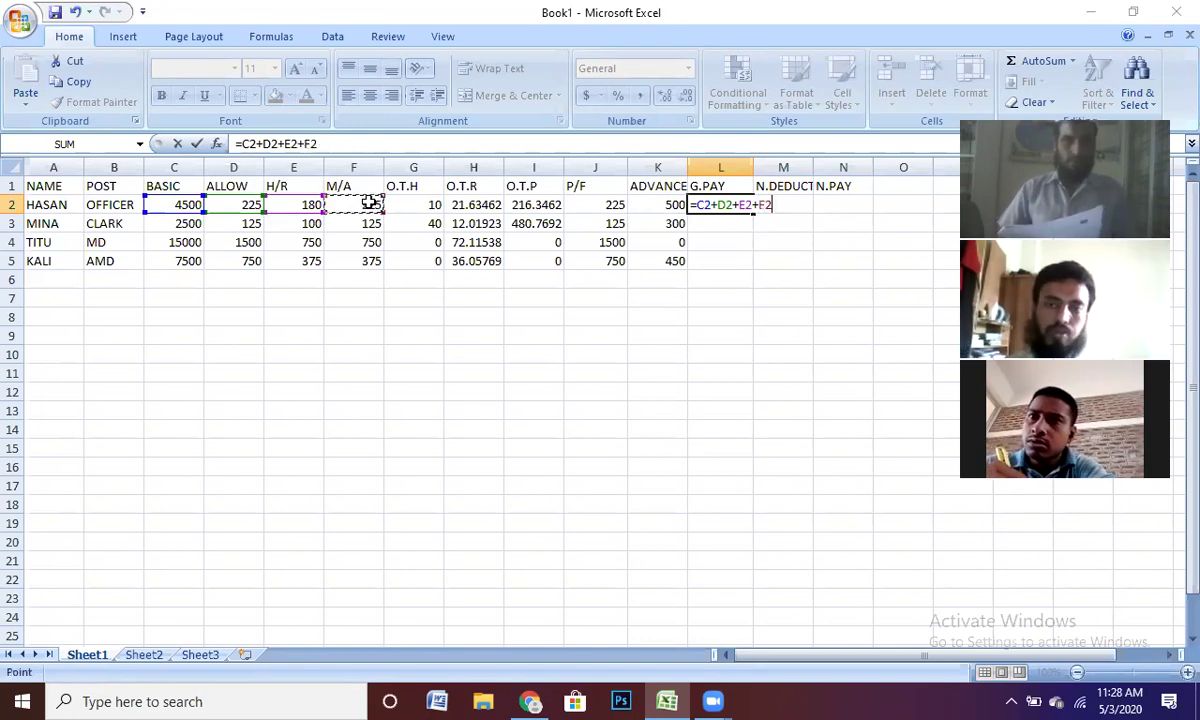
type("+")
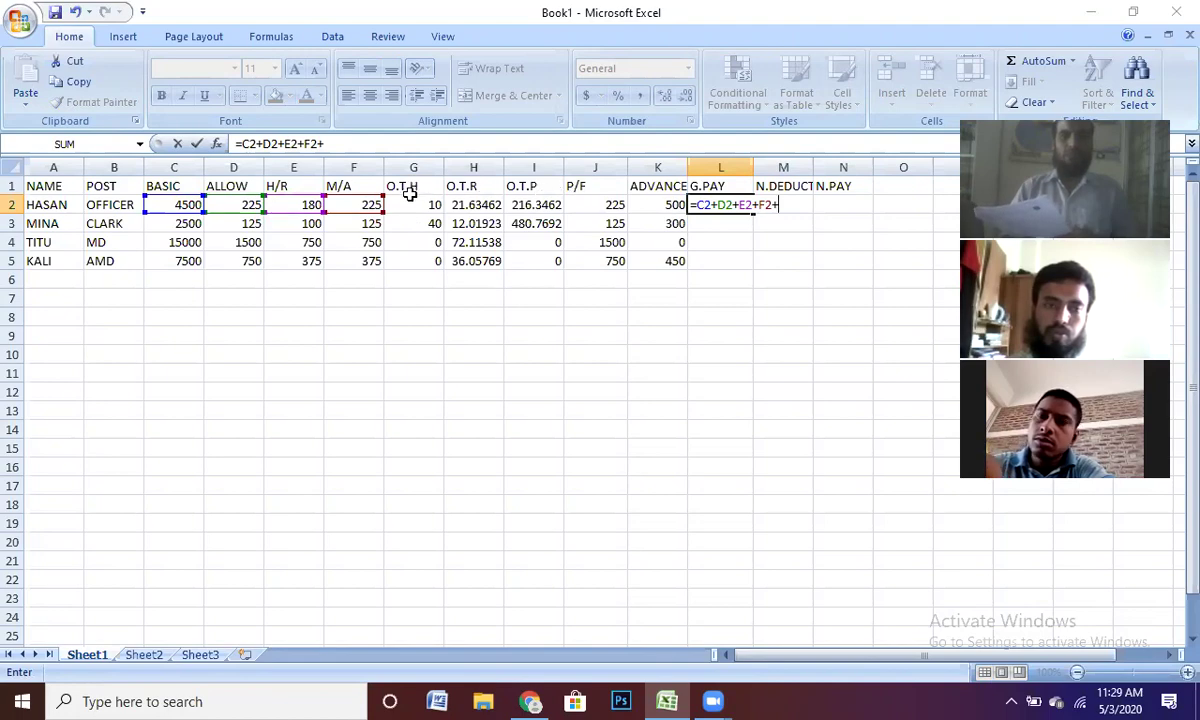
left_click(541, 205)
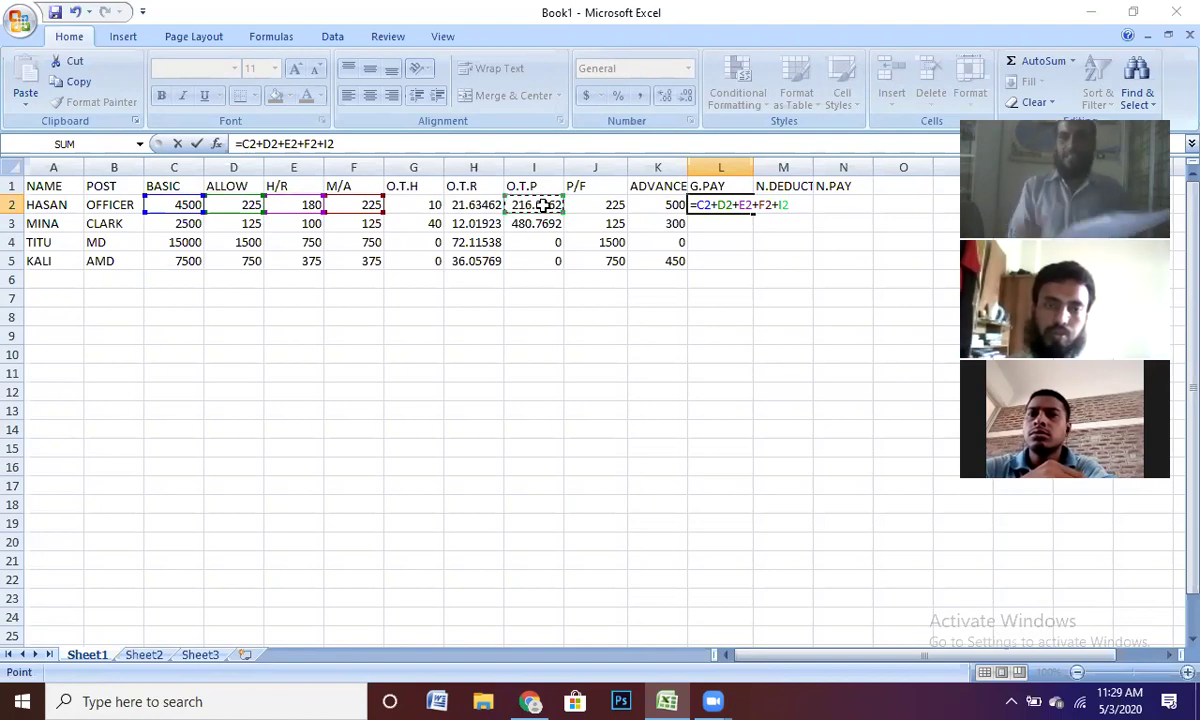
key("Return")
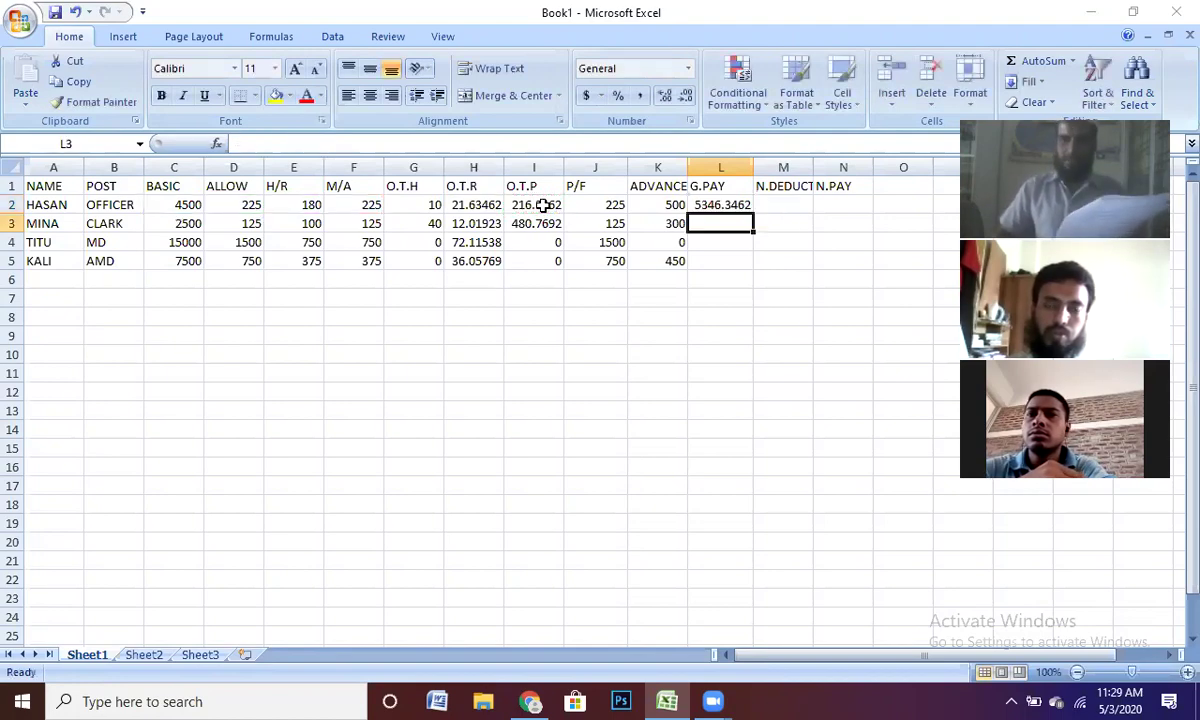
left_click(709, 206)
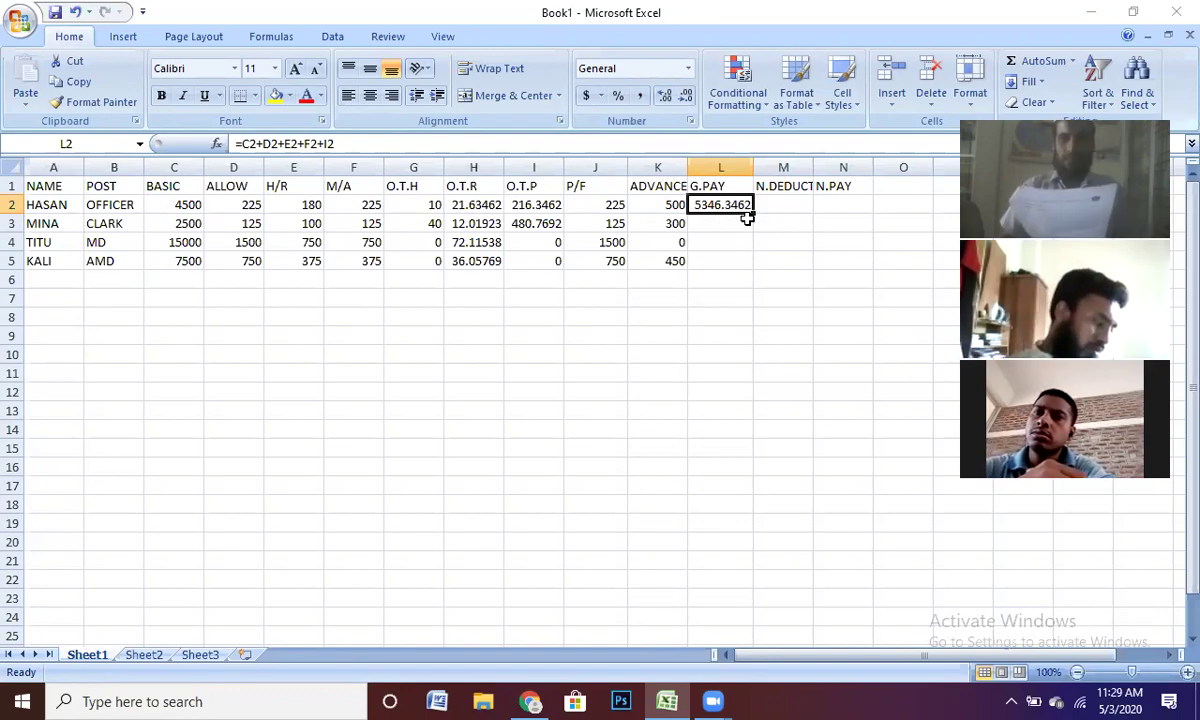
left_click_drag(754, 213, 761, 265)
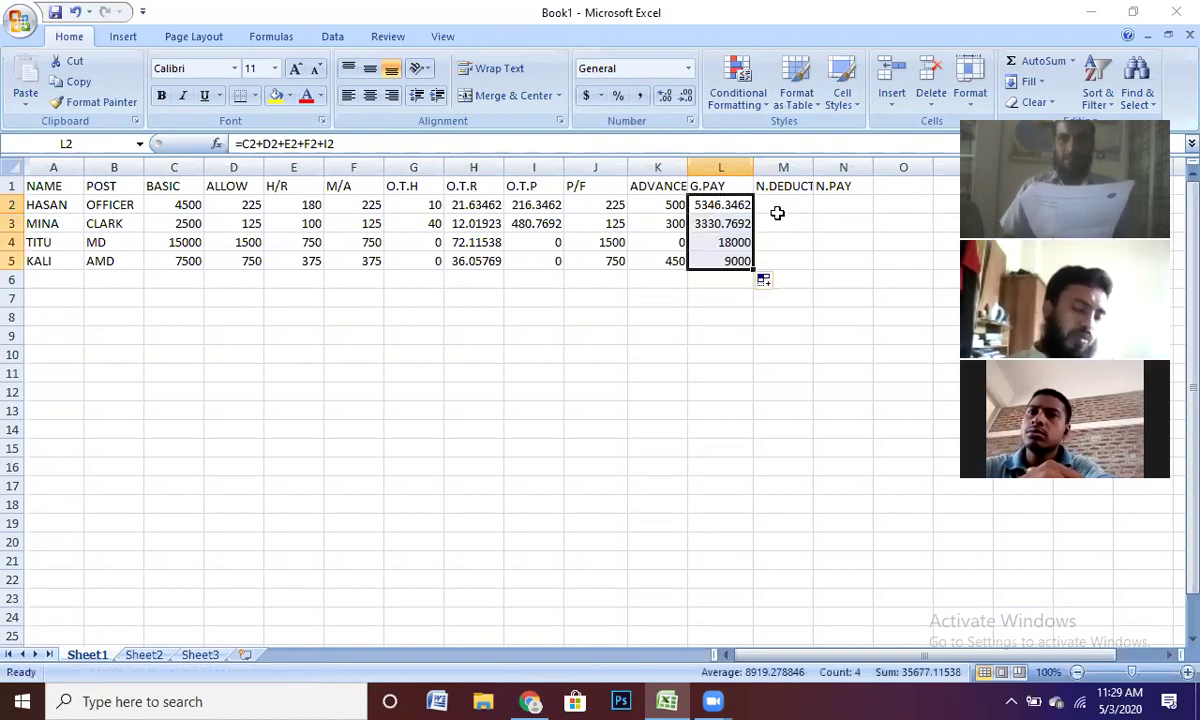
Enter the N.DEDUCT formula =J2+K2 in M2 and copy it down through M5.
left_click(779, 205)
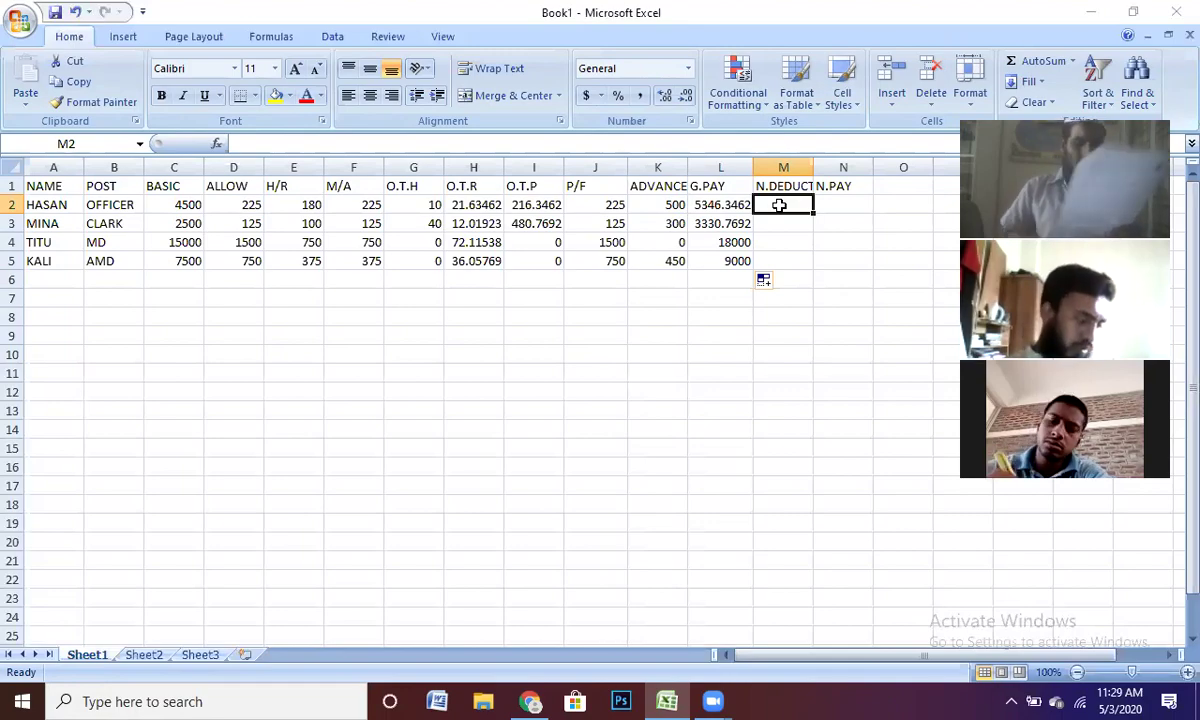
type("=")
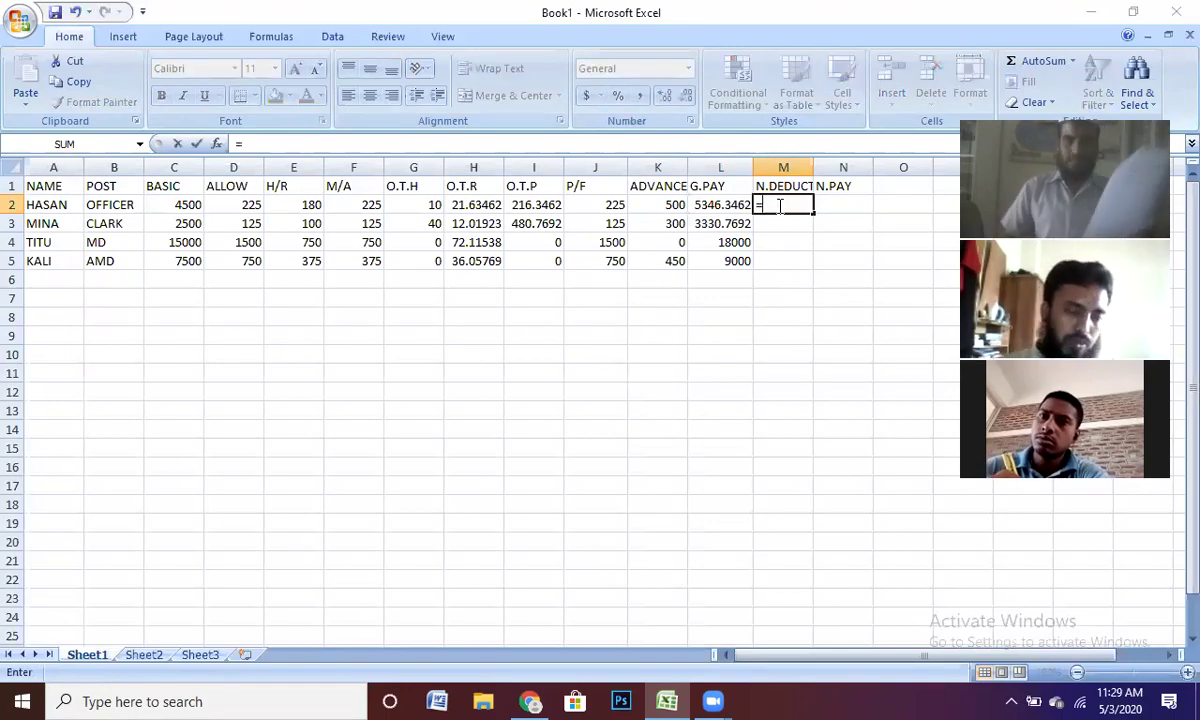
left_click(610, 205)
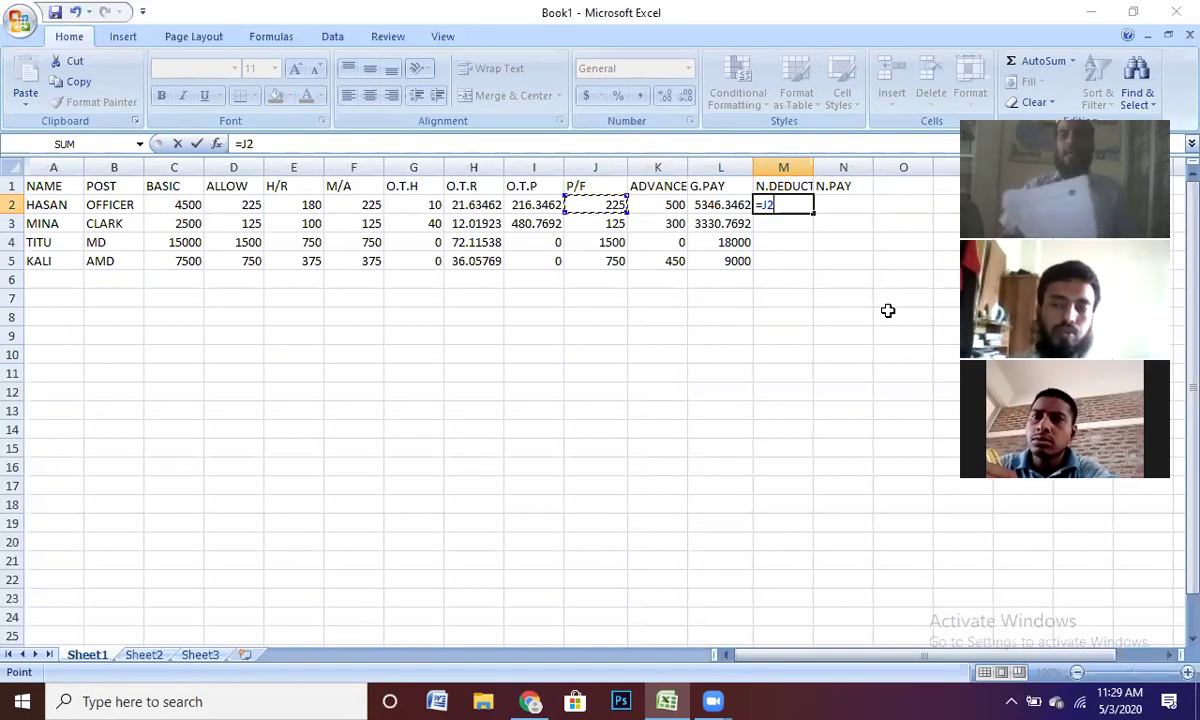
type("+")
left_click(668, 209)
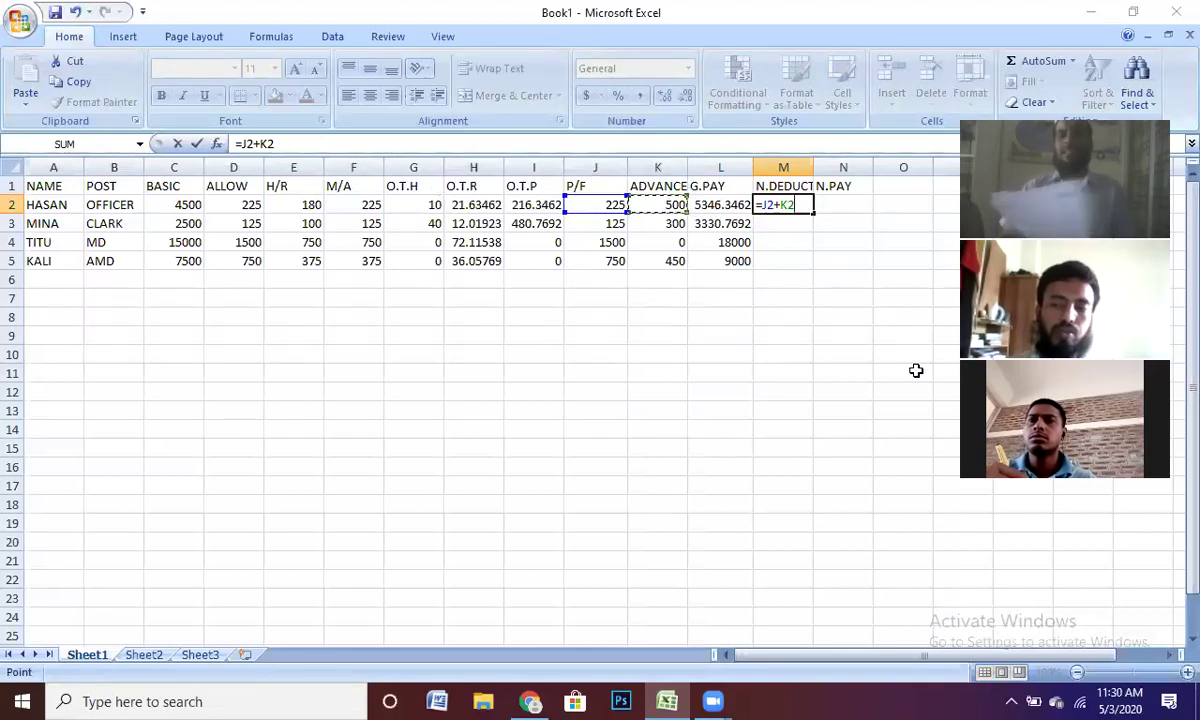
key("Return")
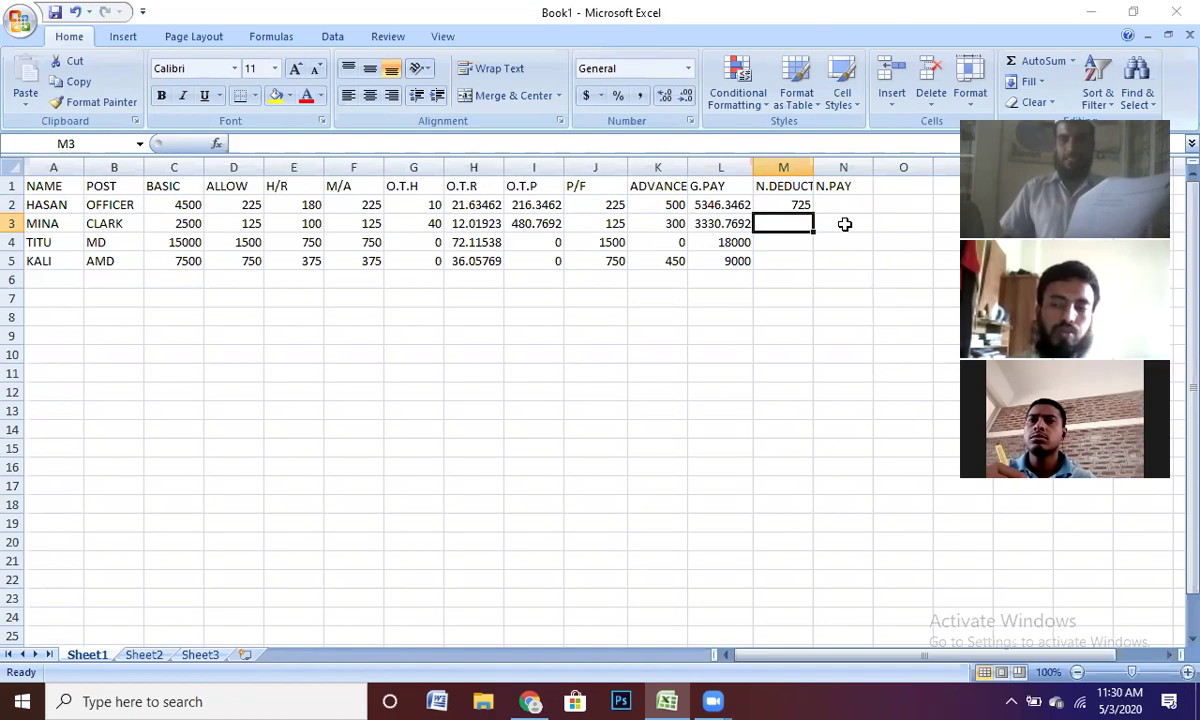
left_click(795, 205)
left_click_drag(815, 216, 814, 270)
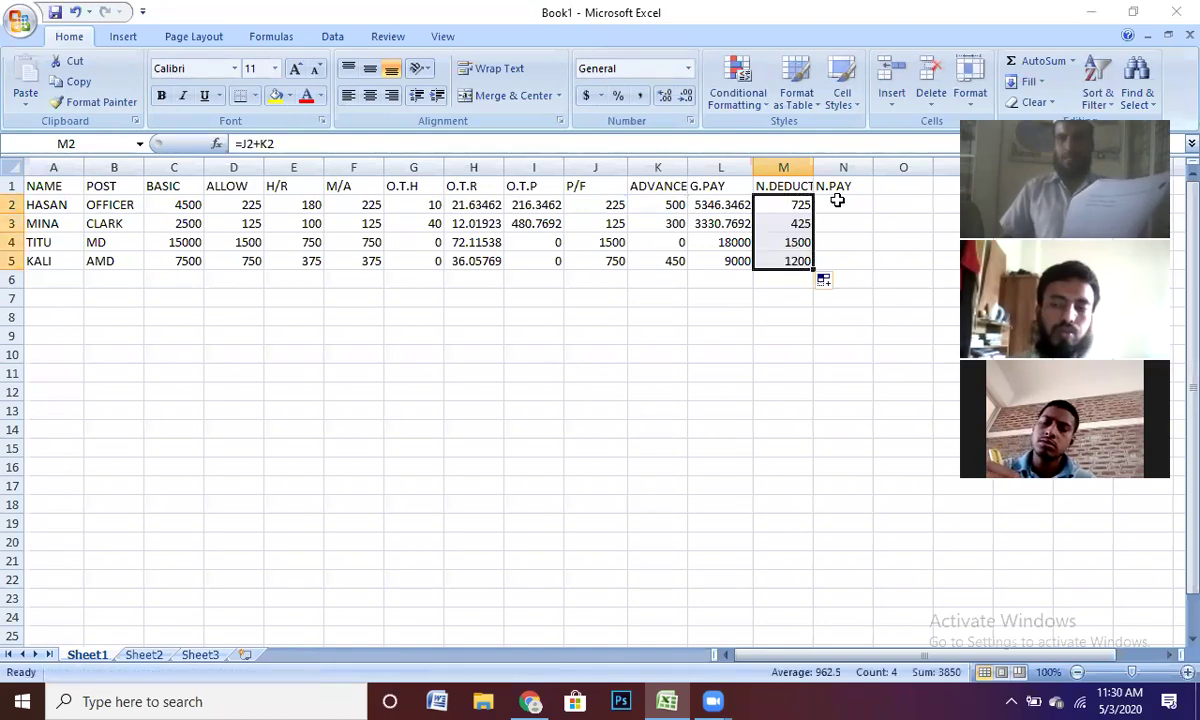
Enter the N.PAY formula =L2-M2 in N2 and copy it down through N5.
left_click(839, 205)
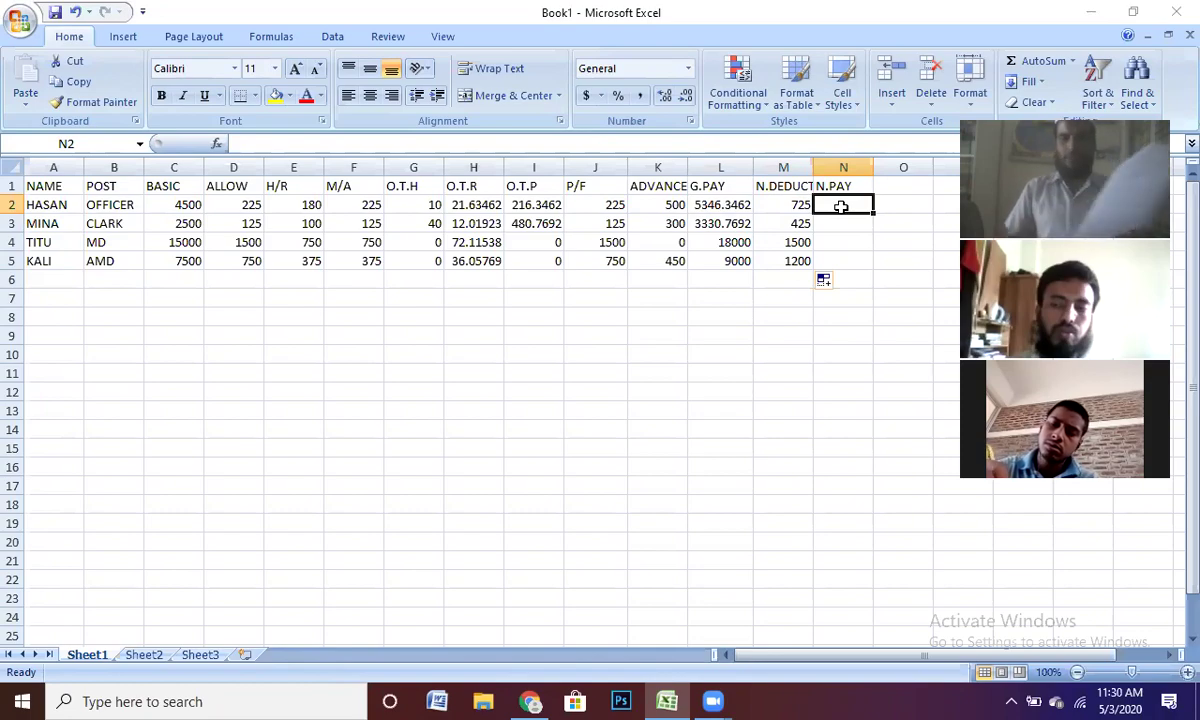
type("=")
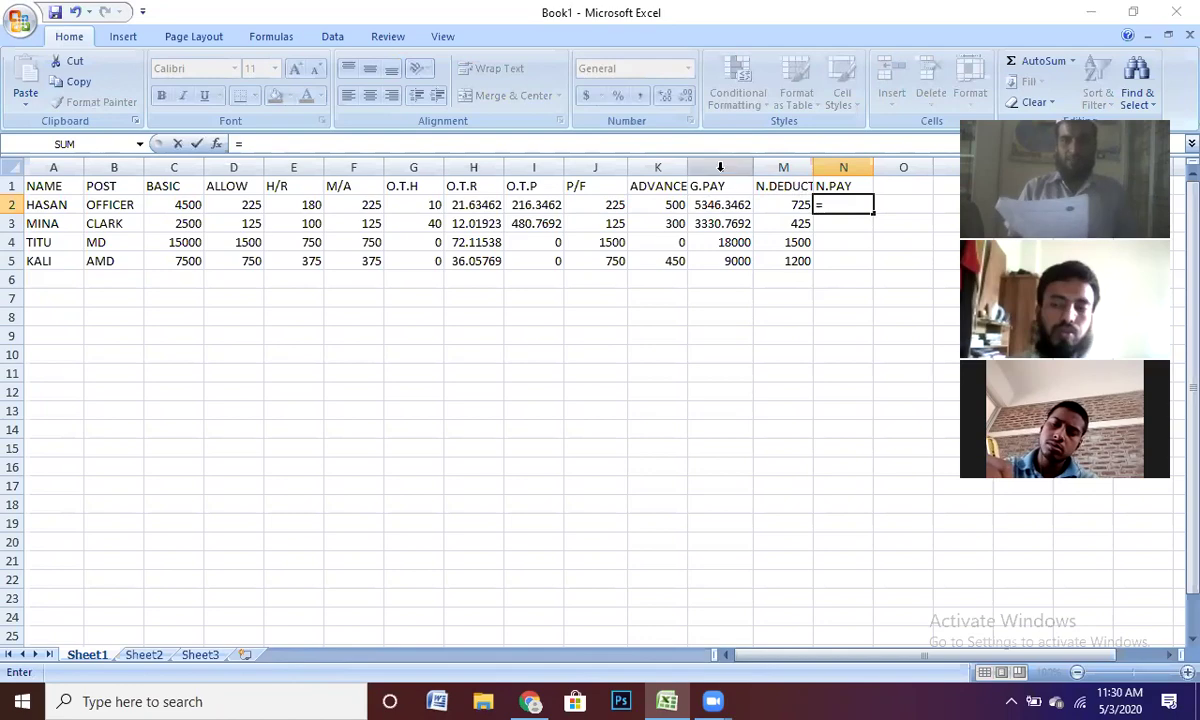
left_click(729, 205)
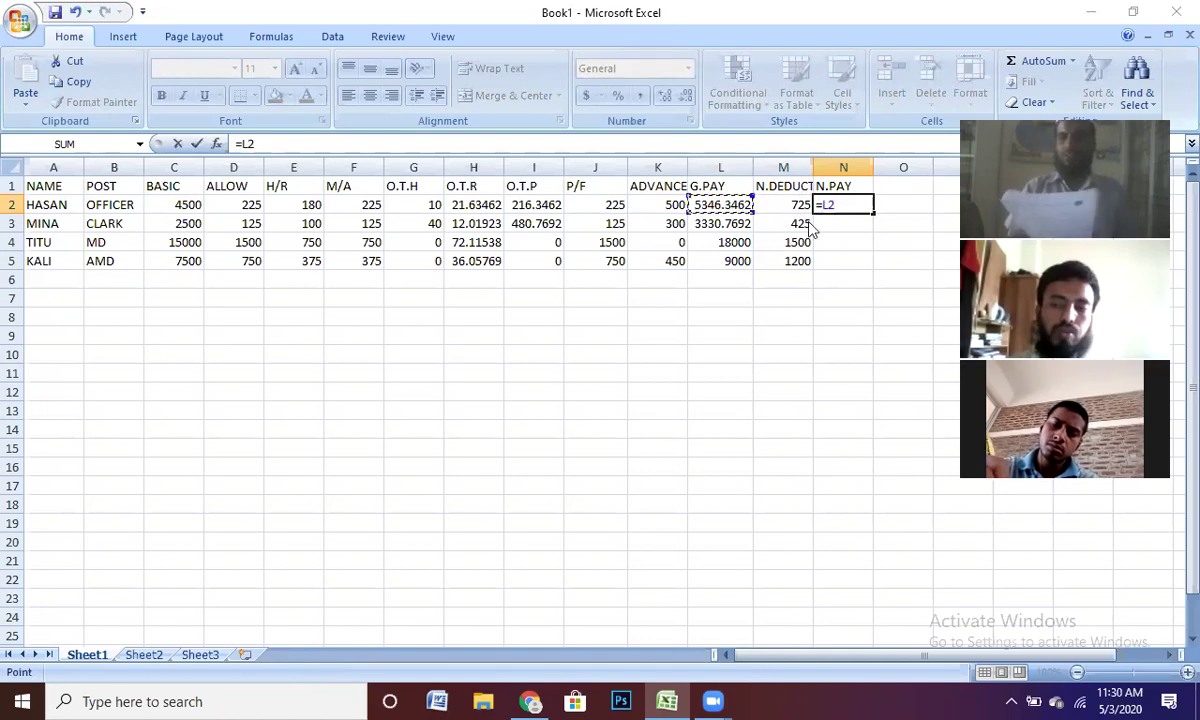
type("-")
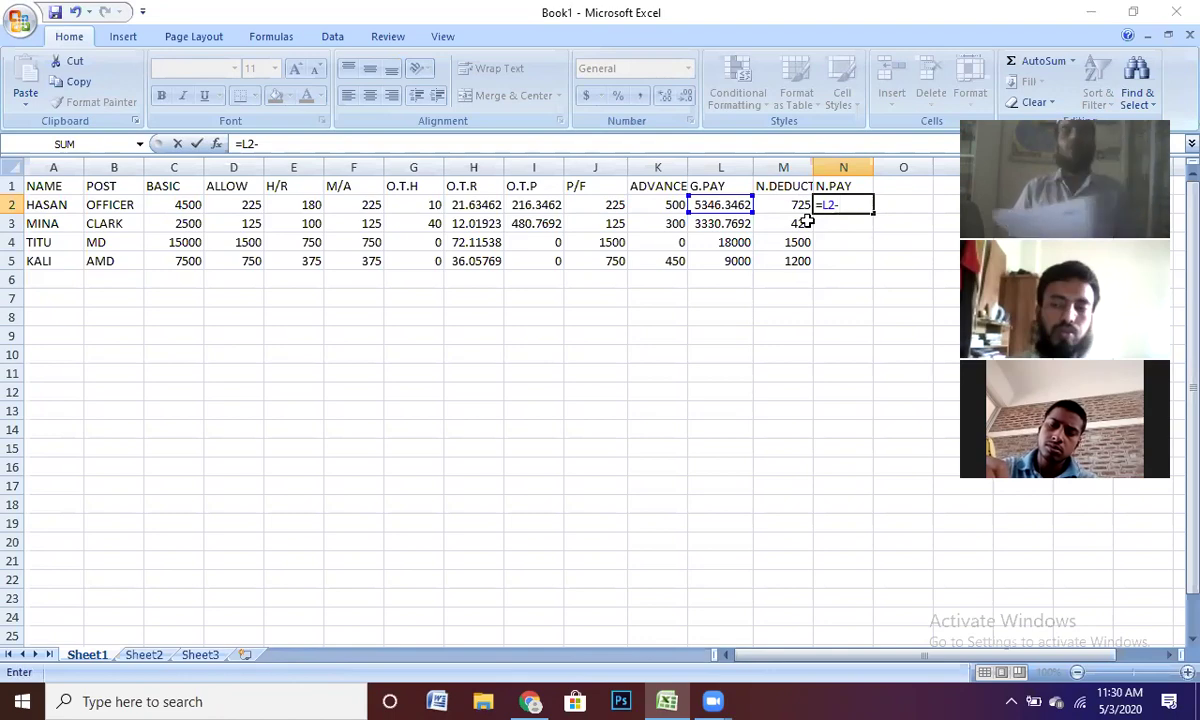
left_click(795, 204)
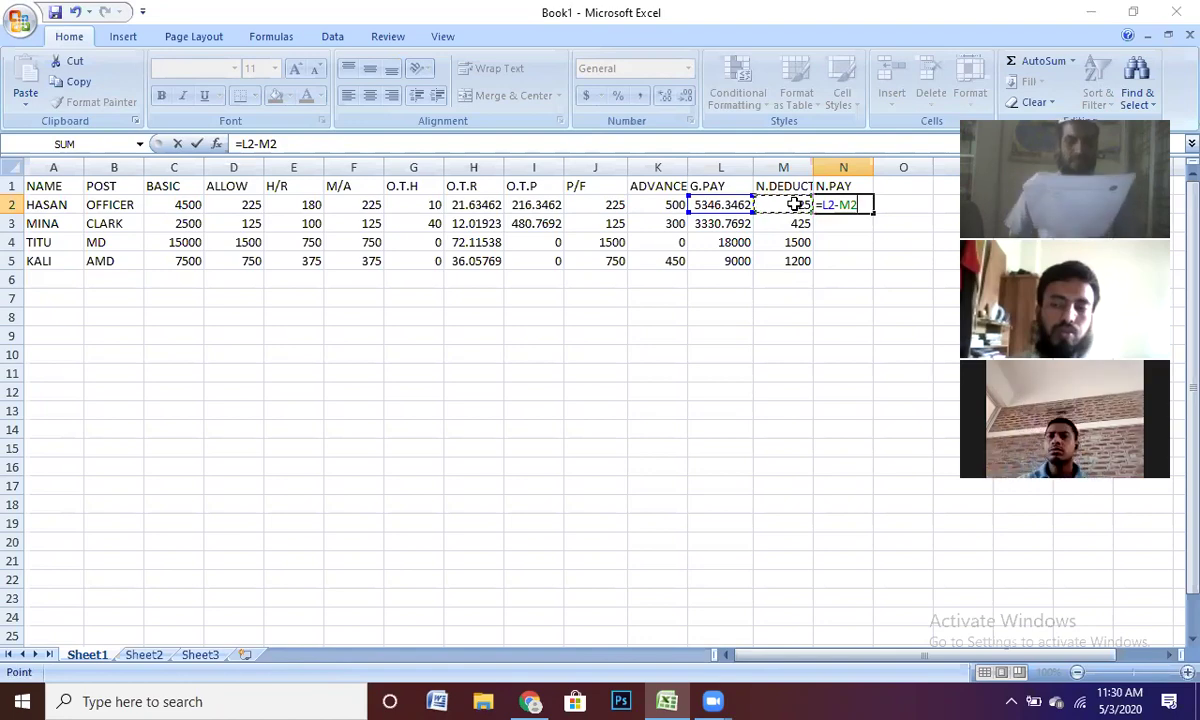
key("Return")
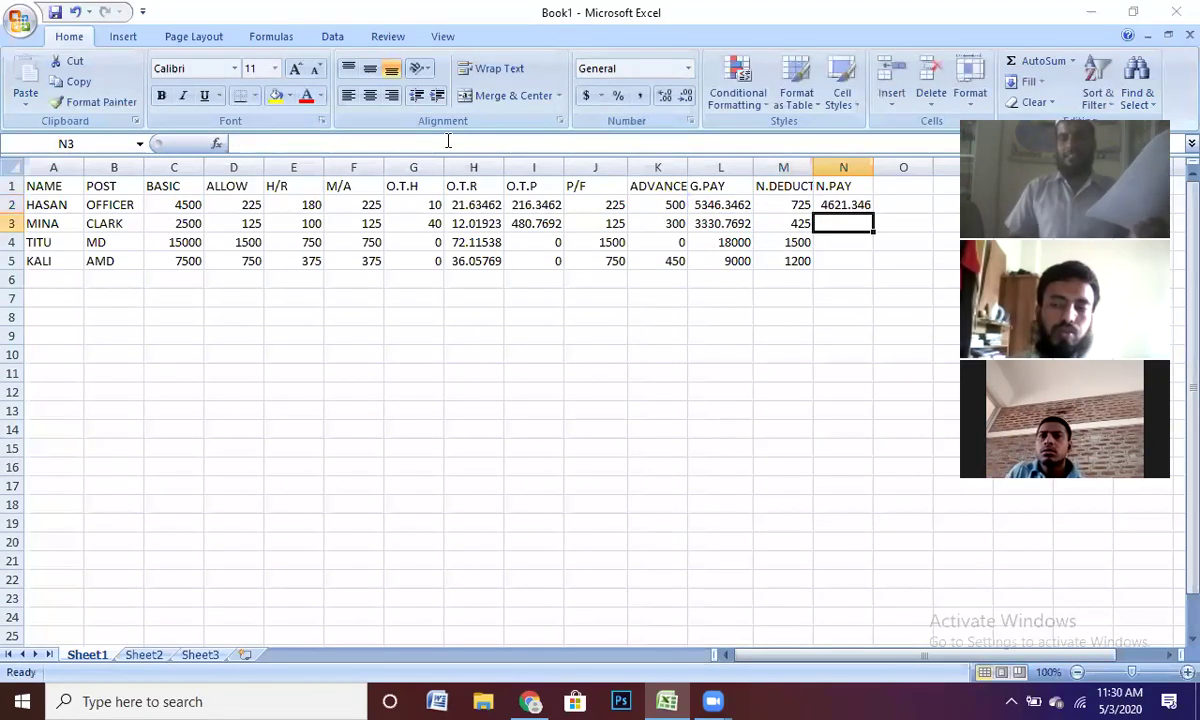
left_click(862, 207)
left_click_drag(872, 214, 876, 268)
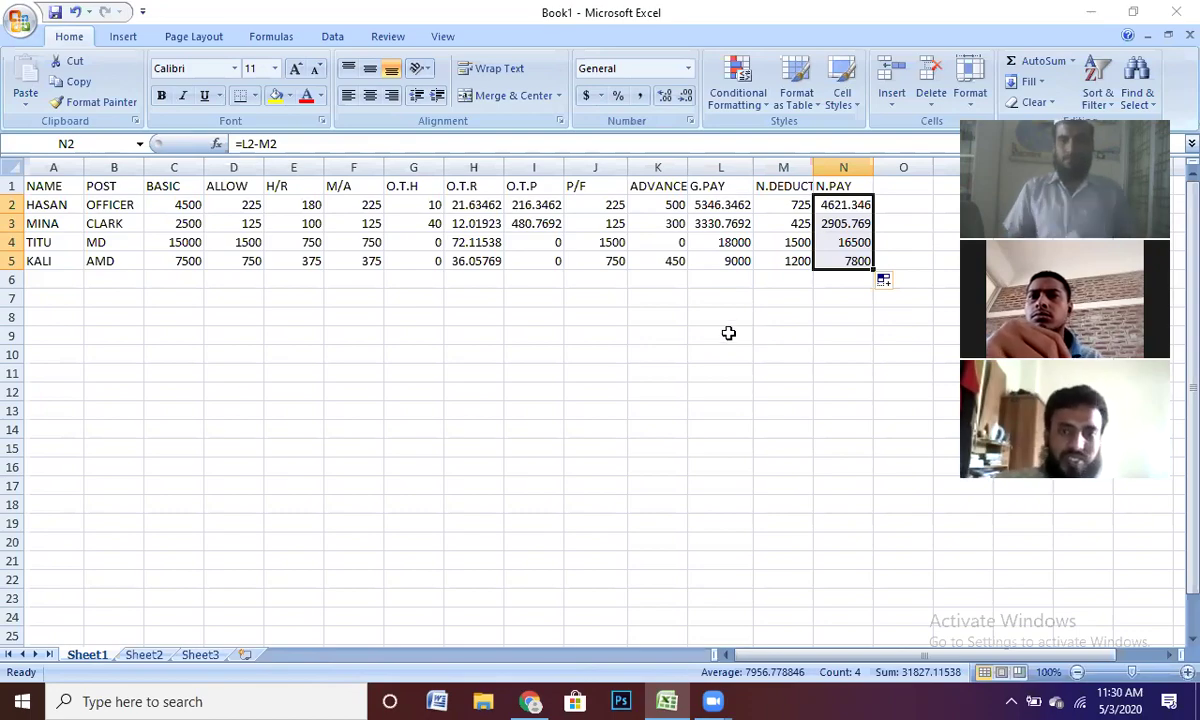
Review the salary table A1:N5 and inspect the formulas behind N.DEDUCT, P/F and N.PAY in row 2.
left_click(902, 205)
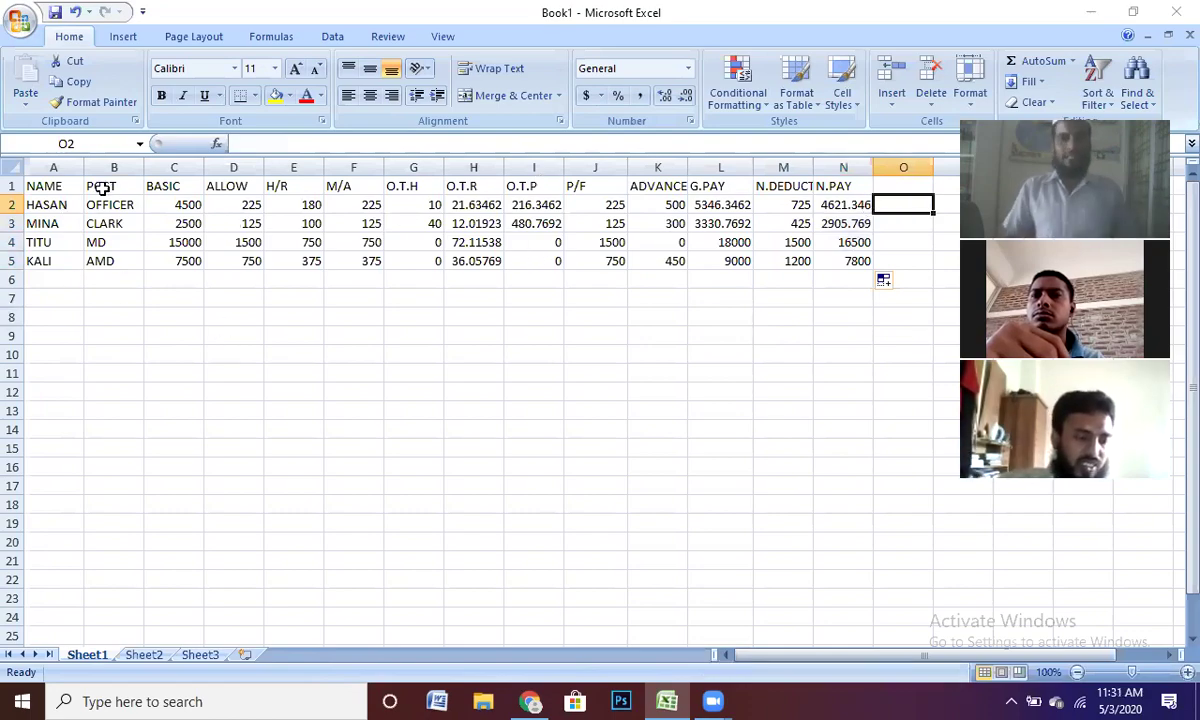
left_click_drag(40, 186, 845, 254)
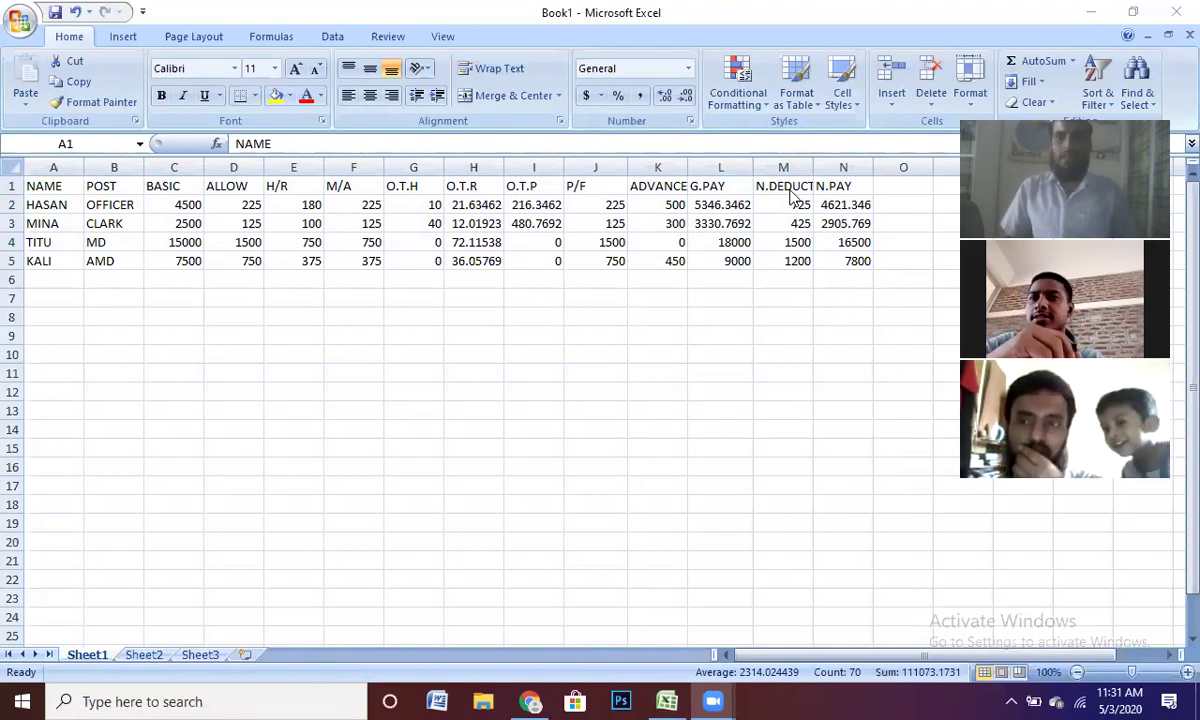
key("ctrl+a")
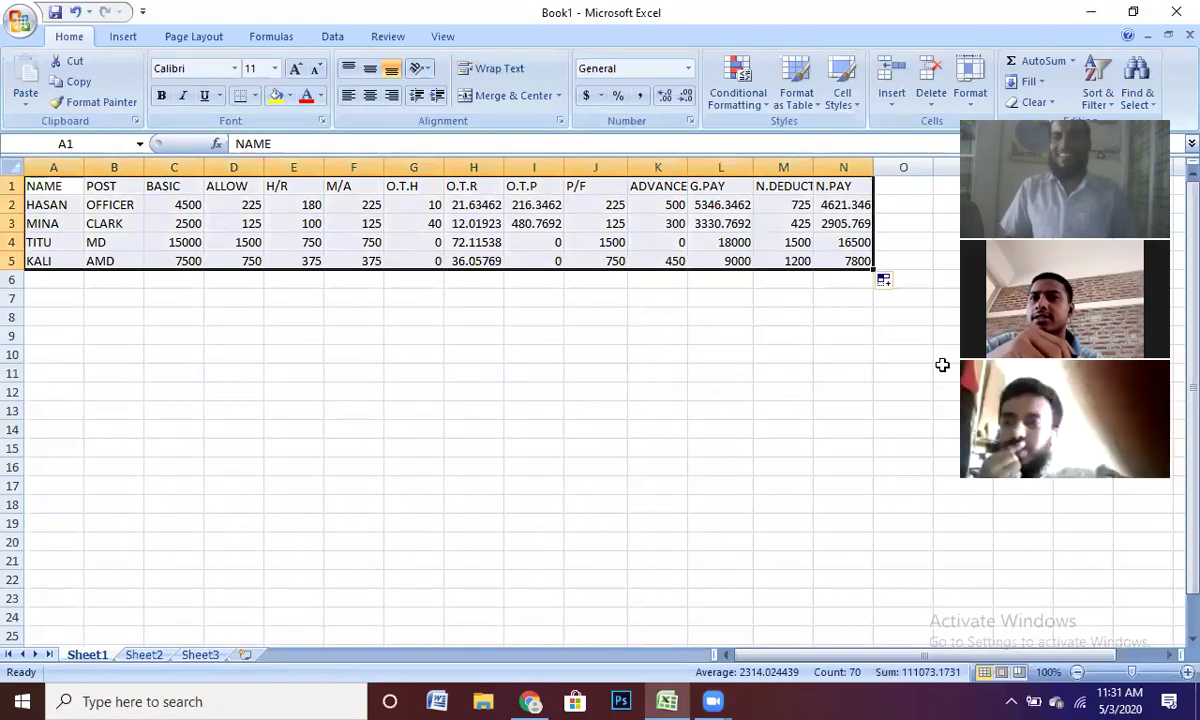
left_click(845, 411)
left_click(795, 206)
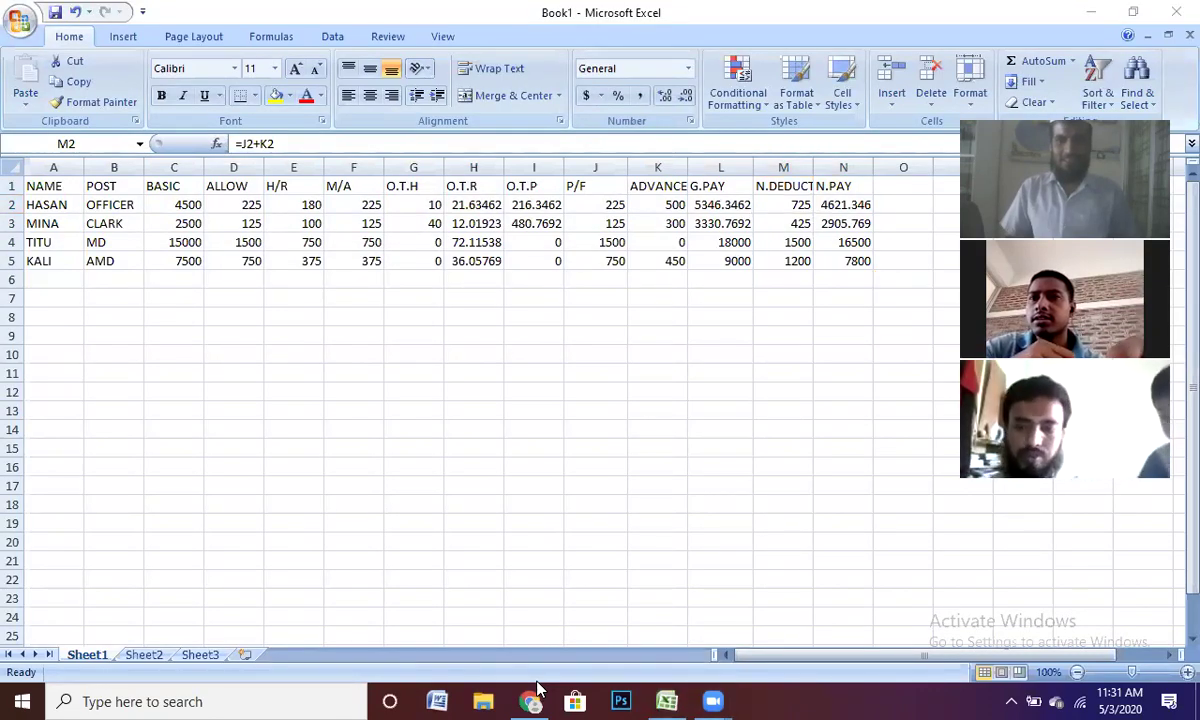
left_click(800, 207)
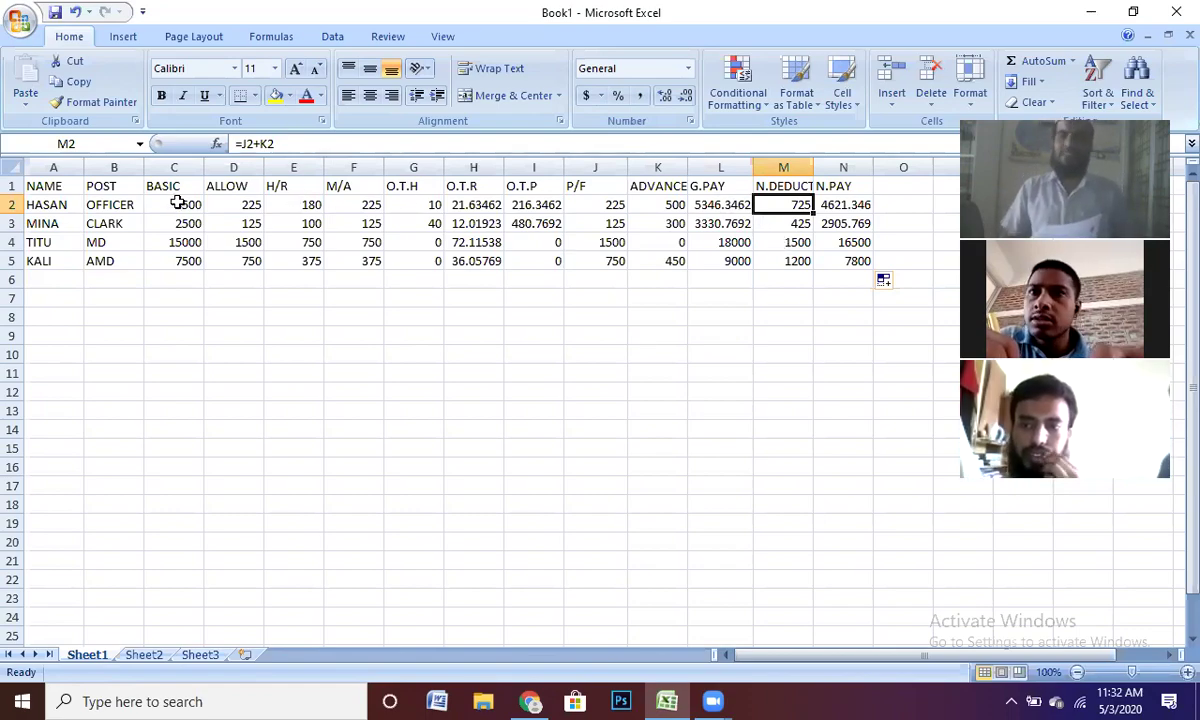
left_click(605, 207)
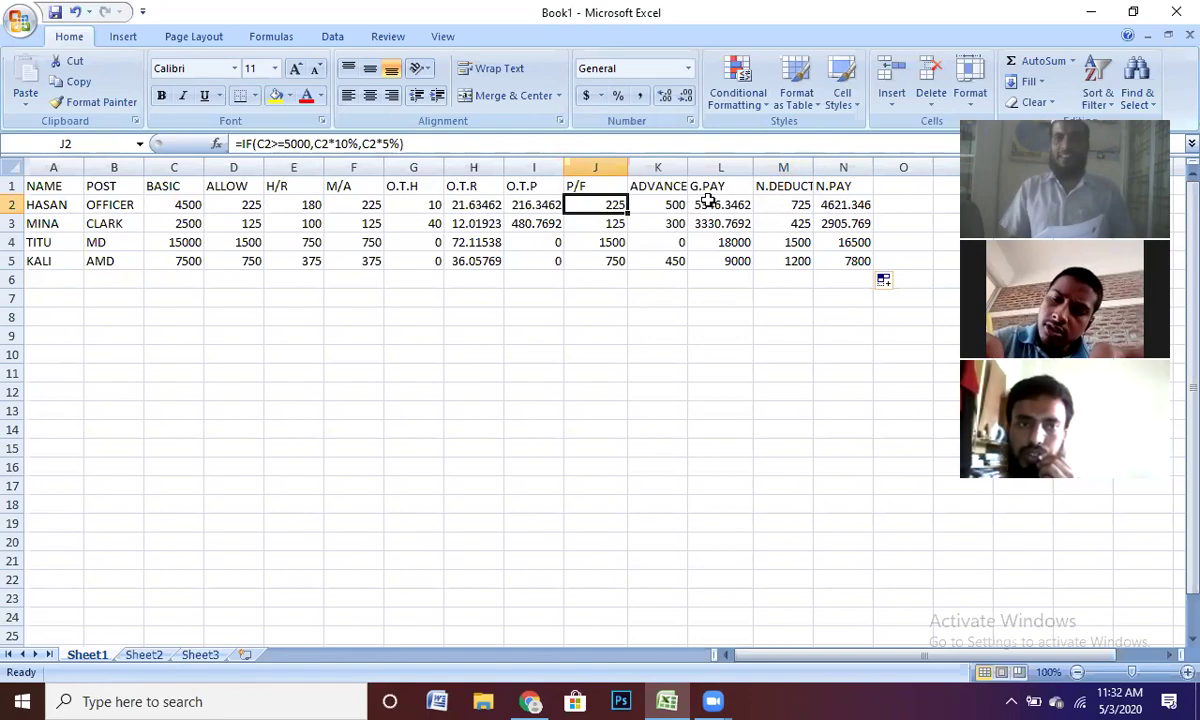
left_click(790, 204)
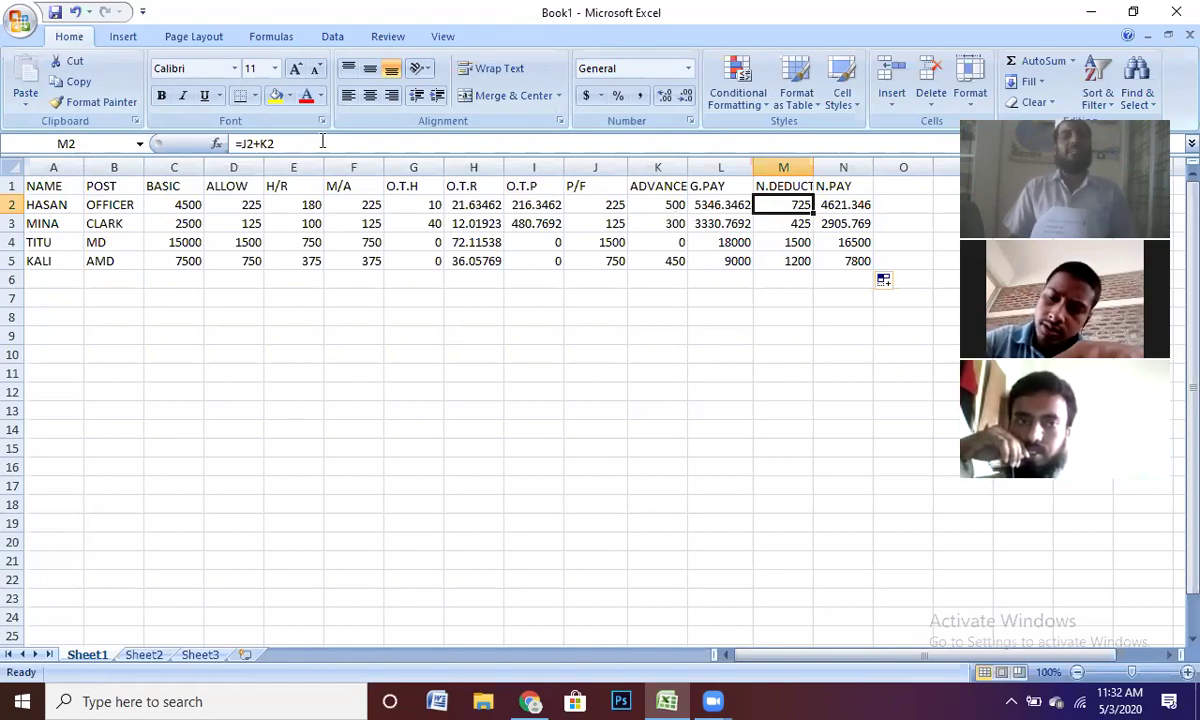
left_click(848, 205)
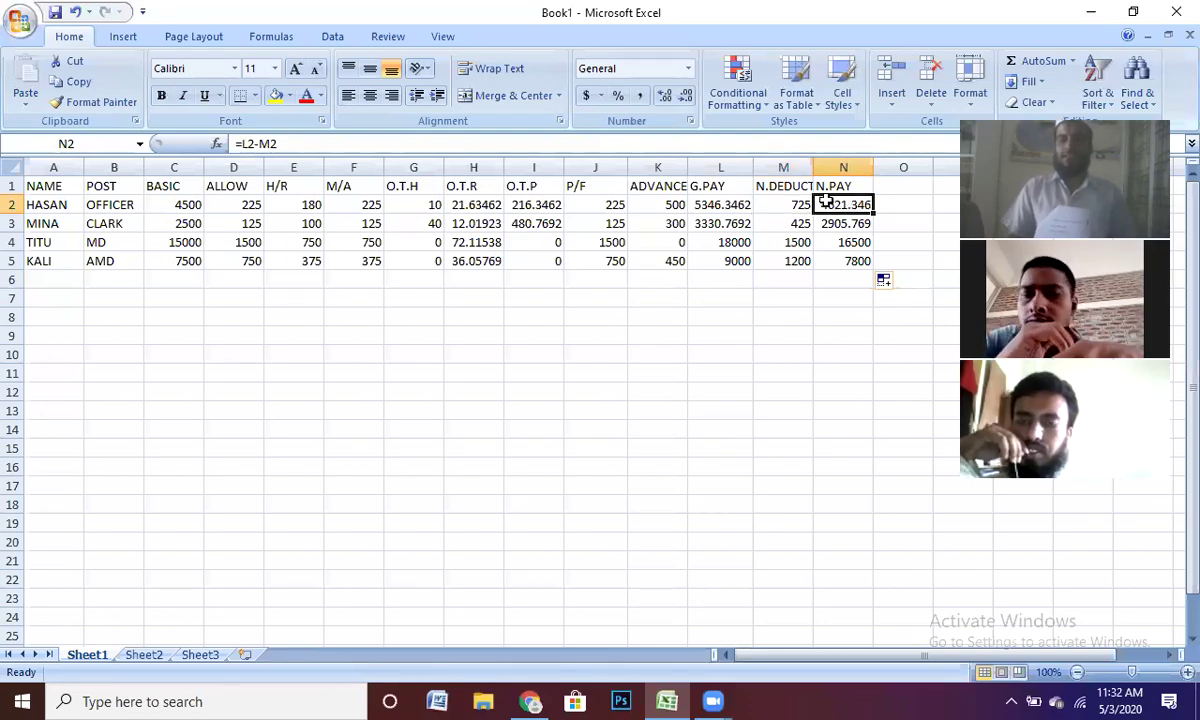
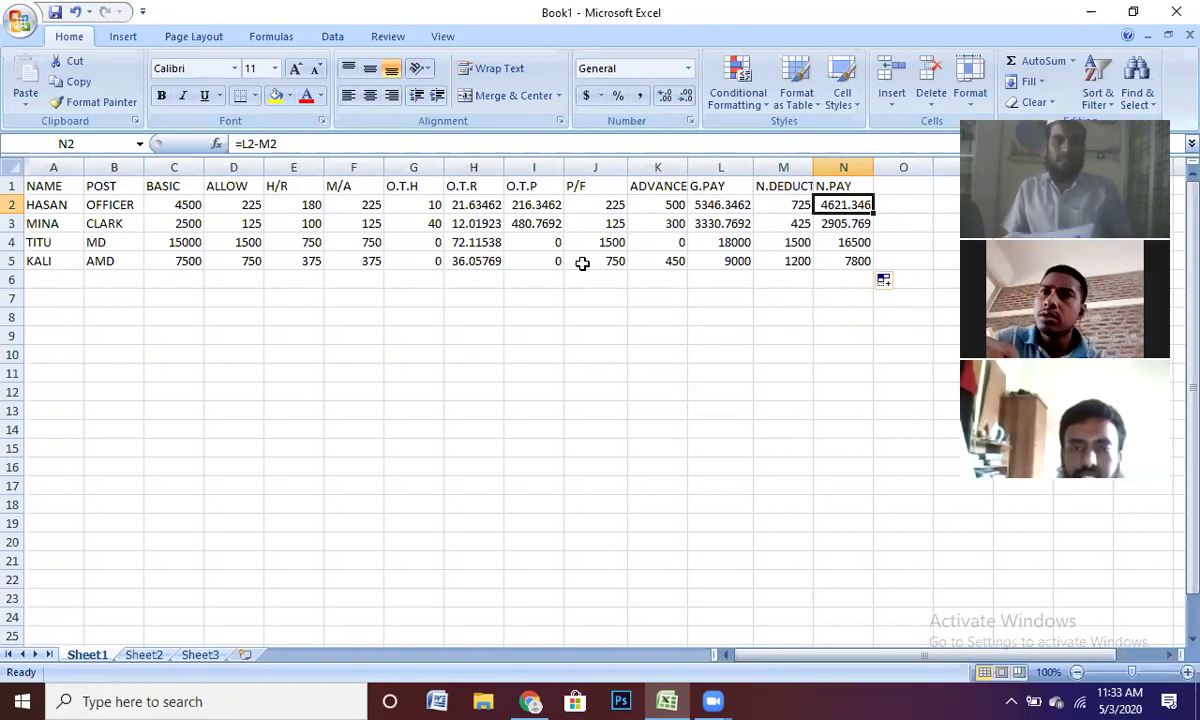
Insert a 2-D clustered column chart from the salary table A1:N5 and delete it.
left_click(464, 378)
left_click_drag(43, 190, 838, 260)
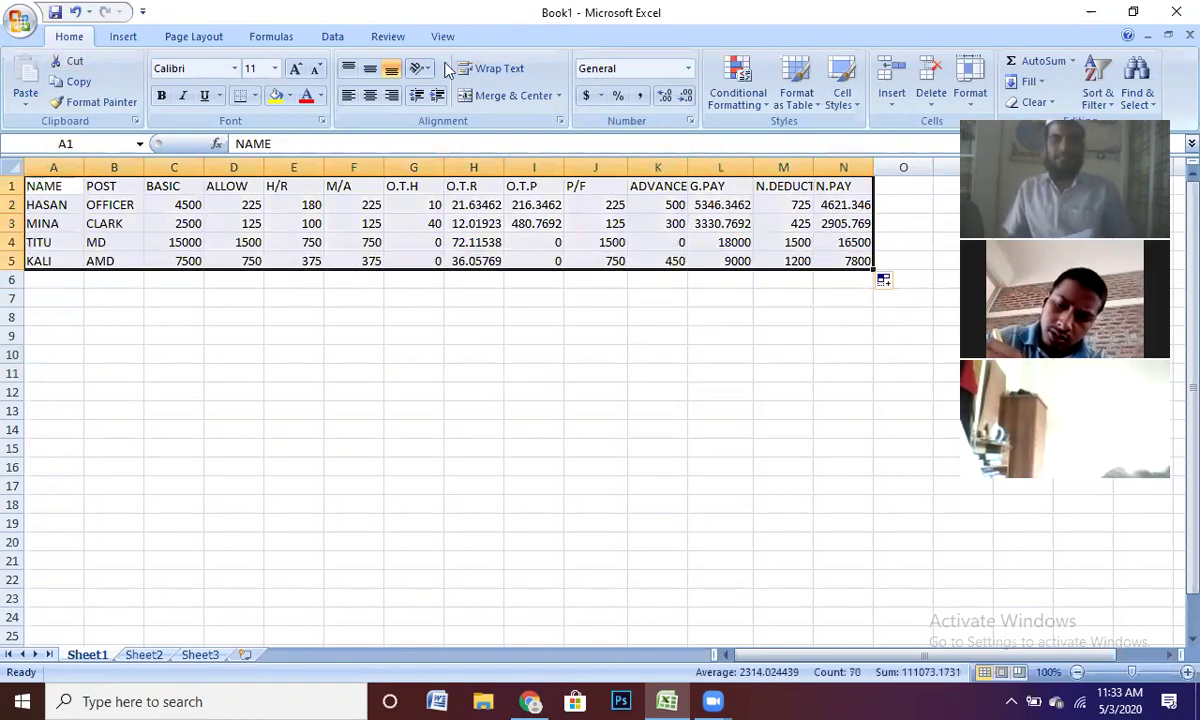
left_click(124, 36)
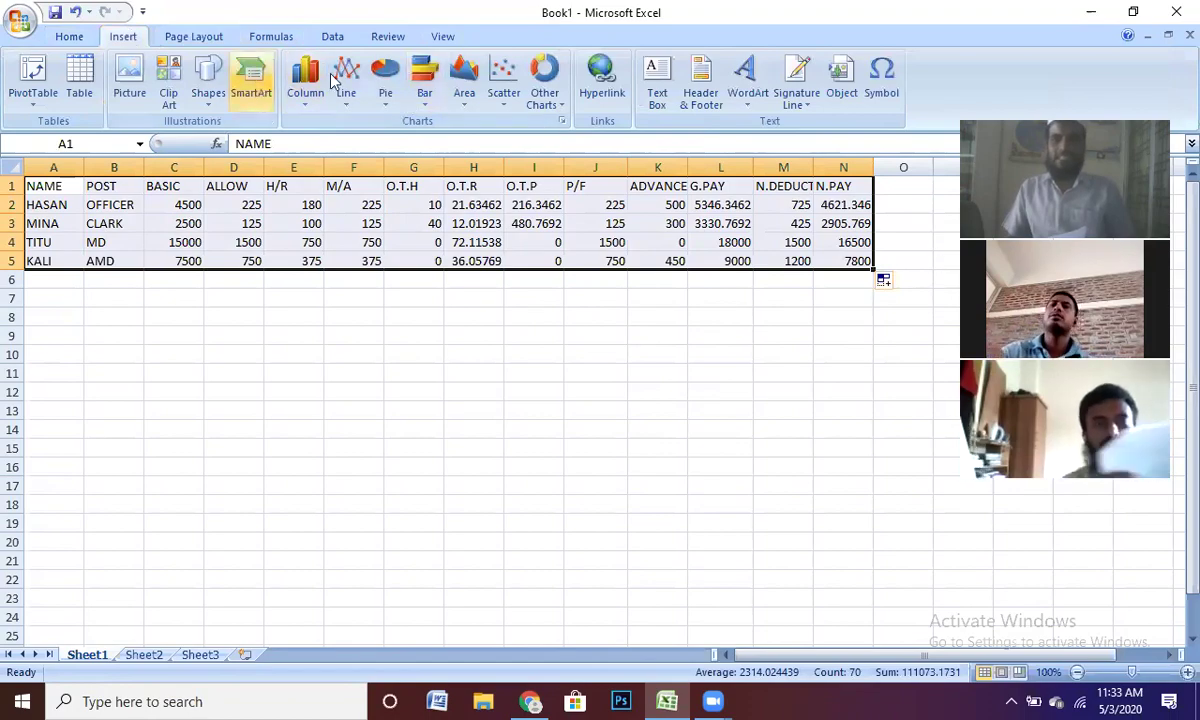
left_click(309, 100)
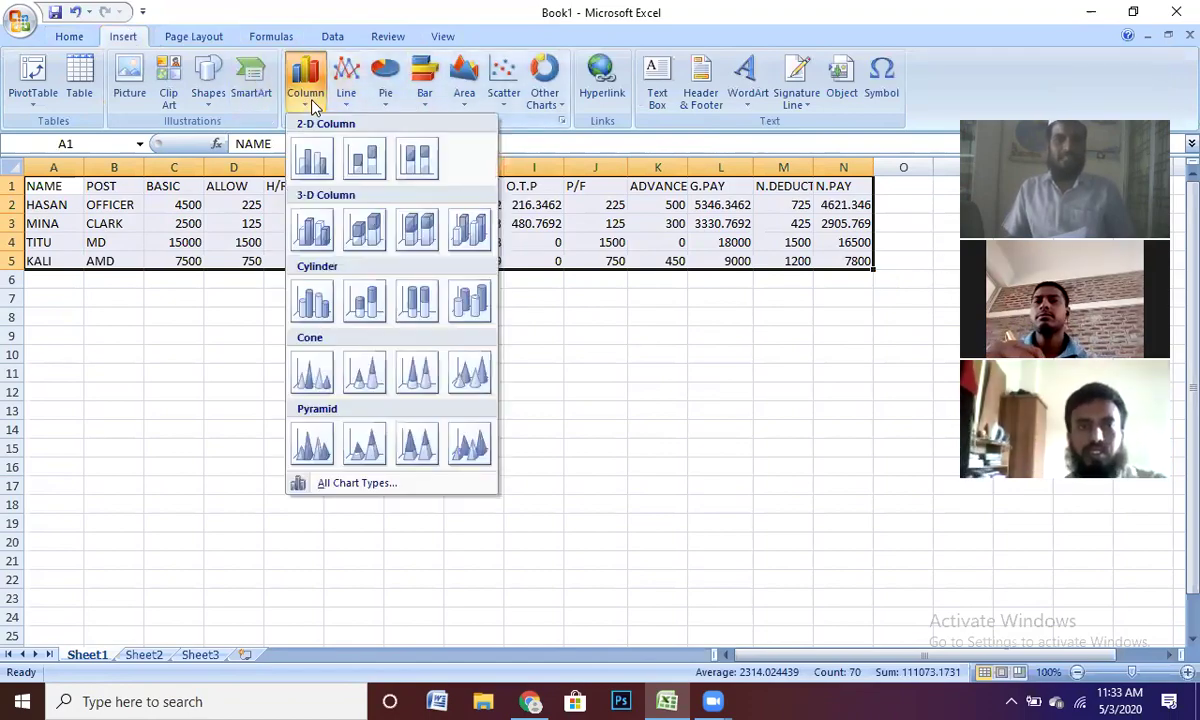
left_click(312, 163)
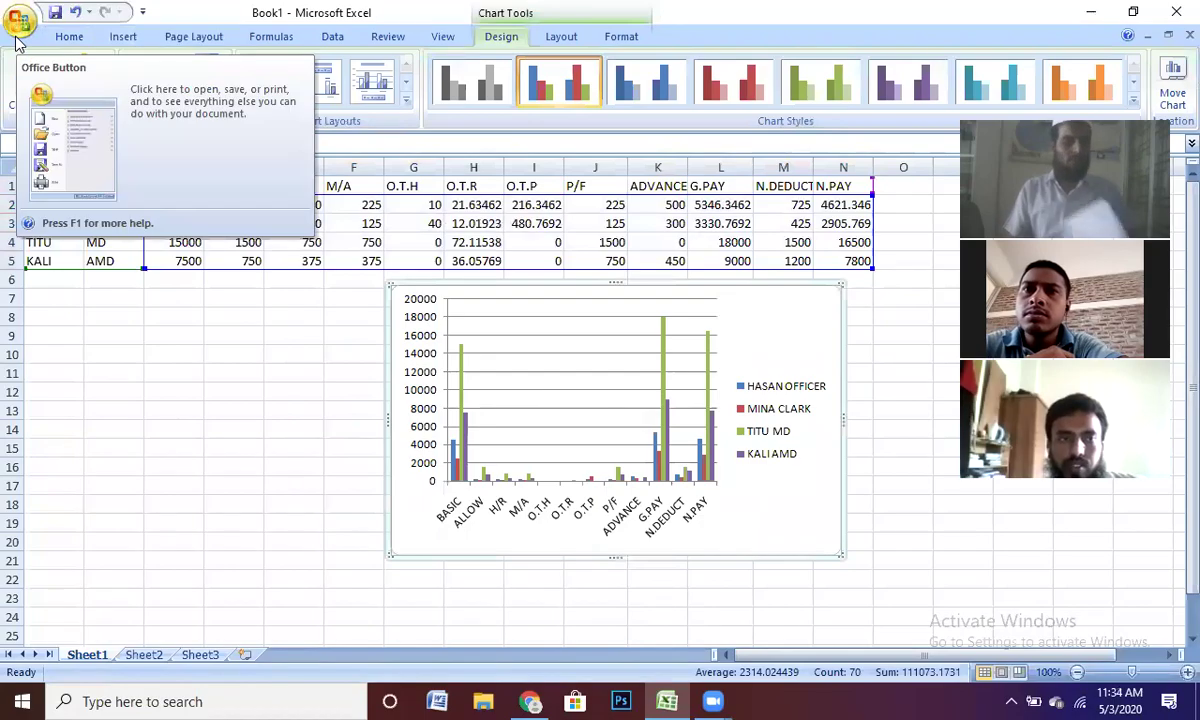
key("Delete")
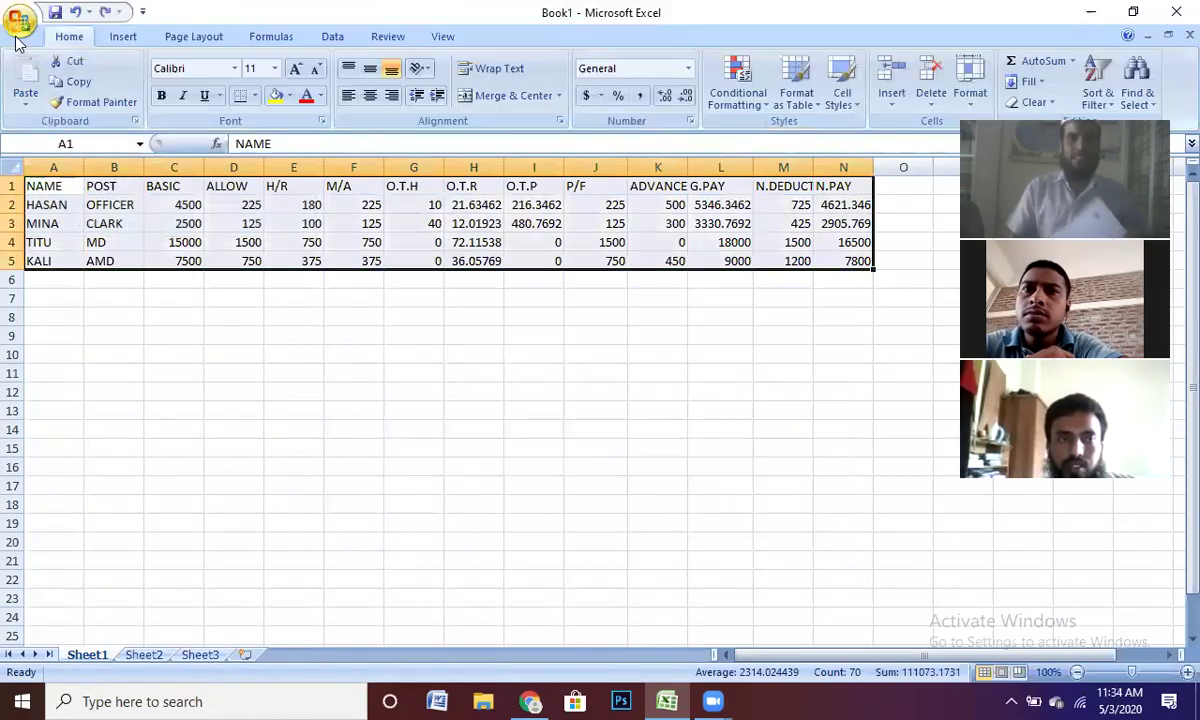
Insert a basic 2-D line chart from the salary table A1:N5 and delete it.
left_click(127, 38)
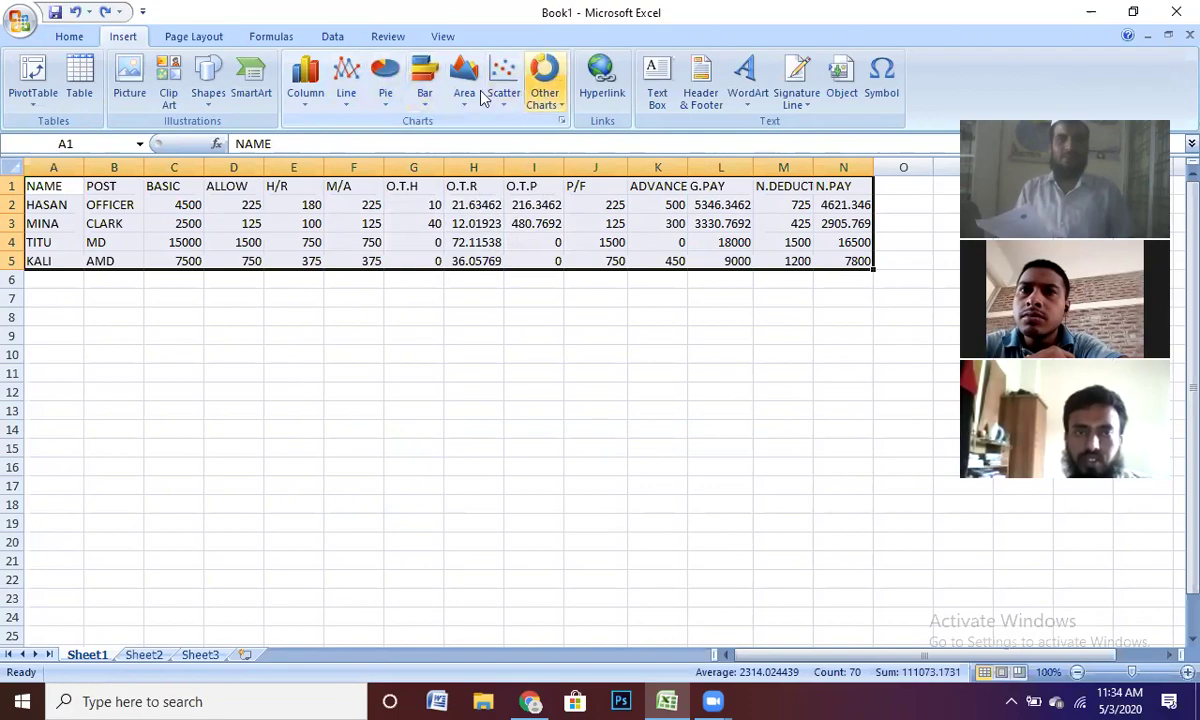
left_click(347, 95)
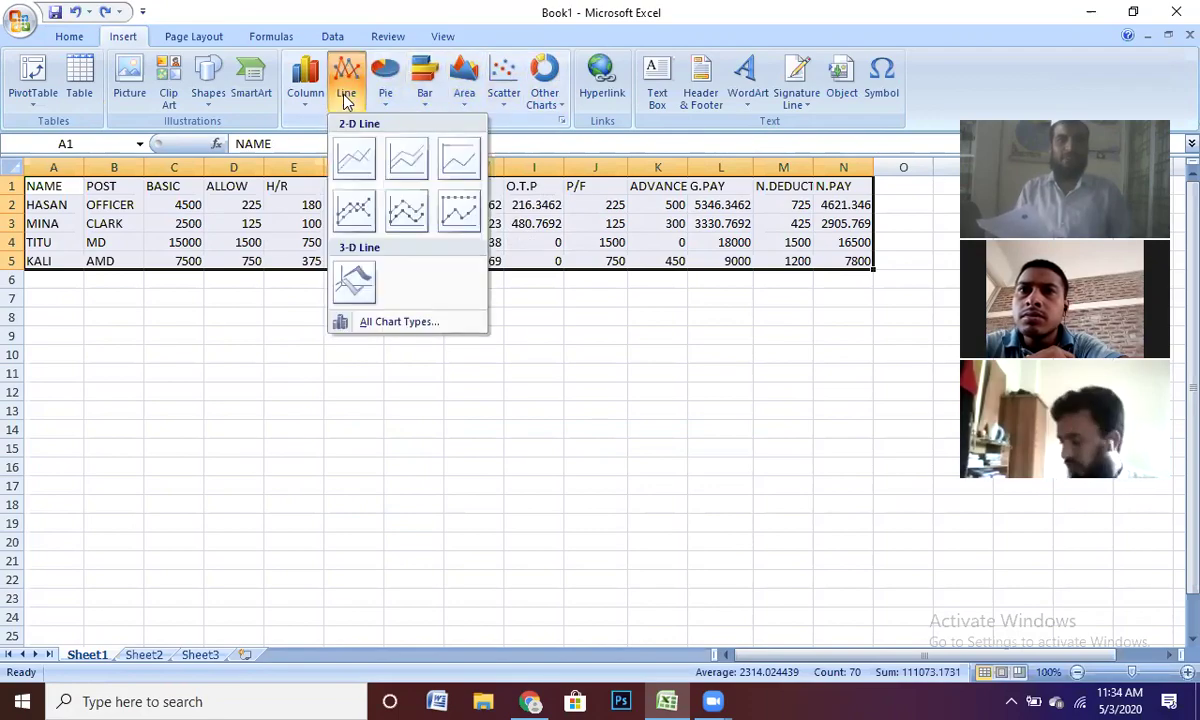
left_click(356, 157)
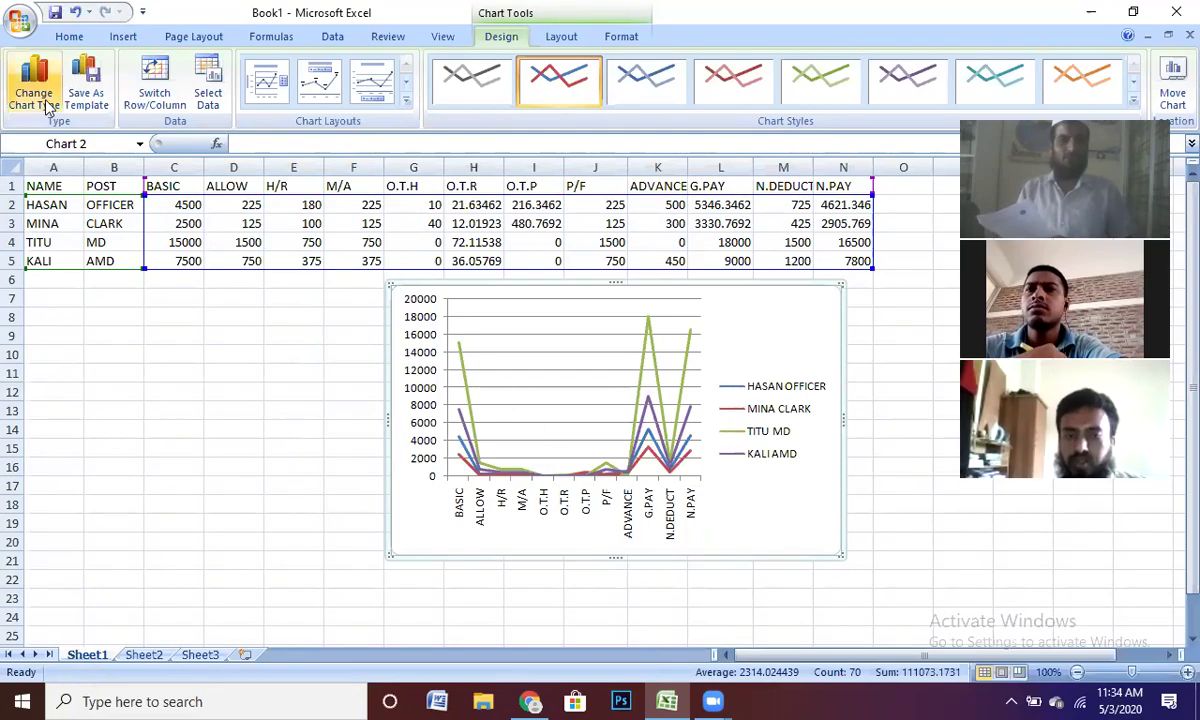
left_click(24, 30)
key("Delete")
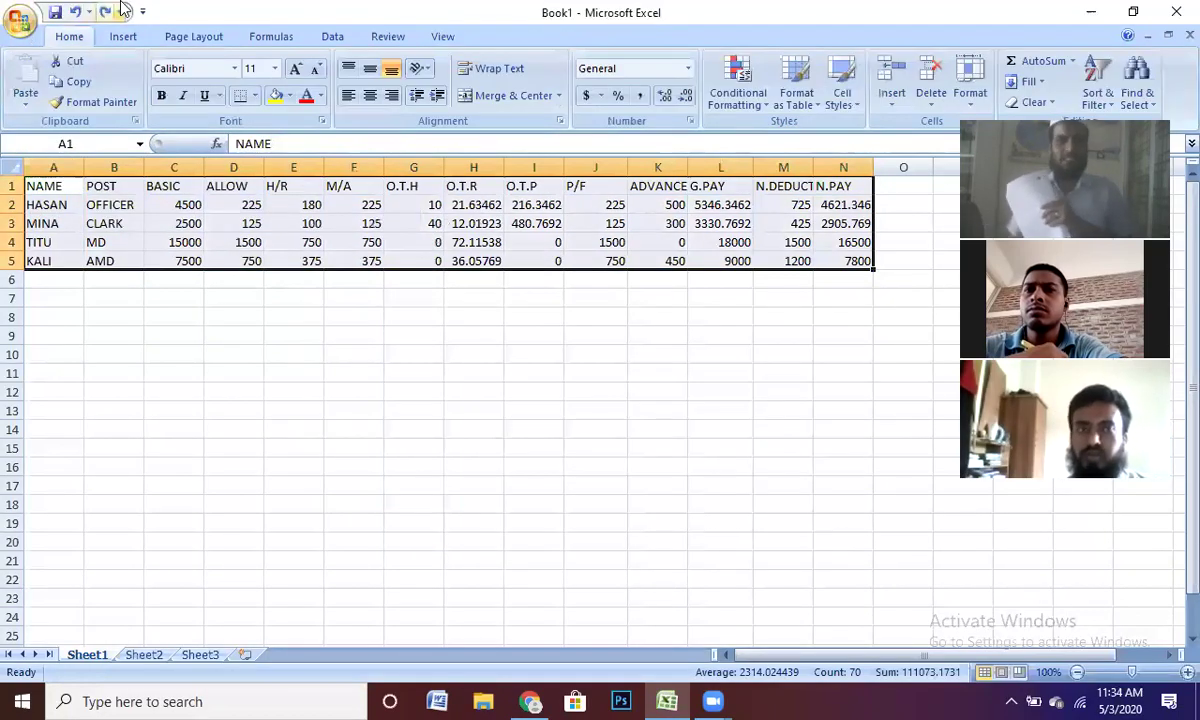
Insert a 2-D pie chart from the salary table A1:N5 and delete it.
left_click(123, 37)
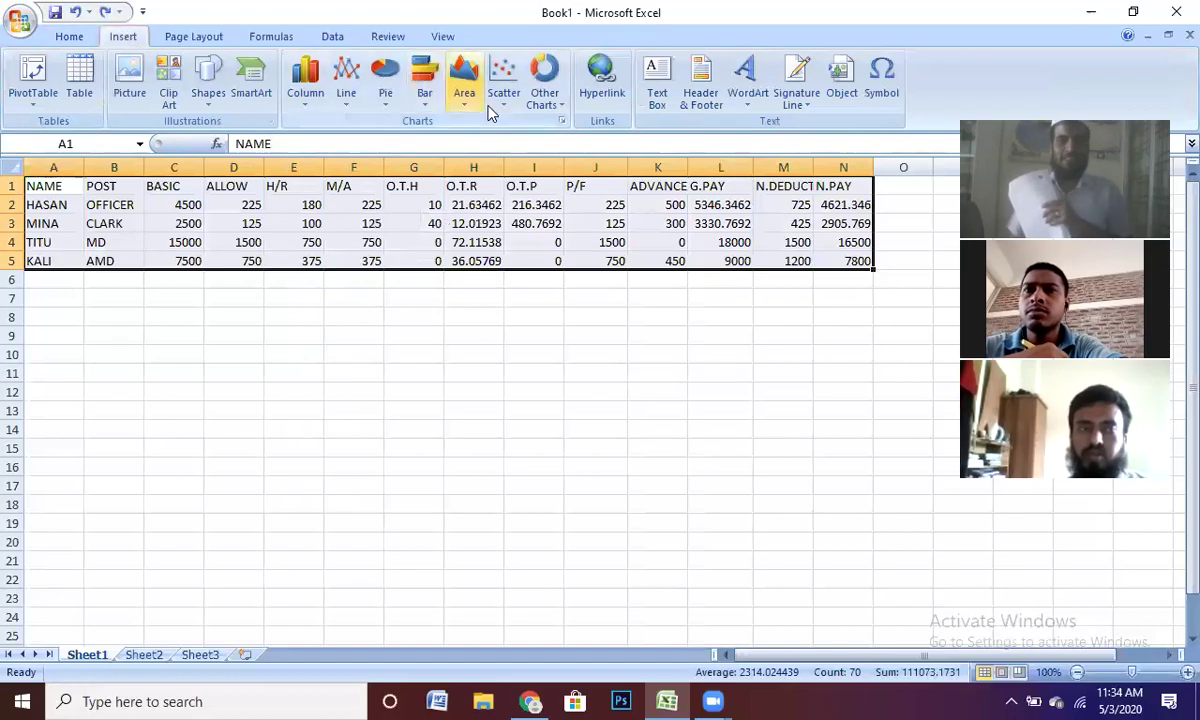
left_click(386, 93)
left_click(395, 162)
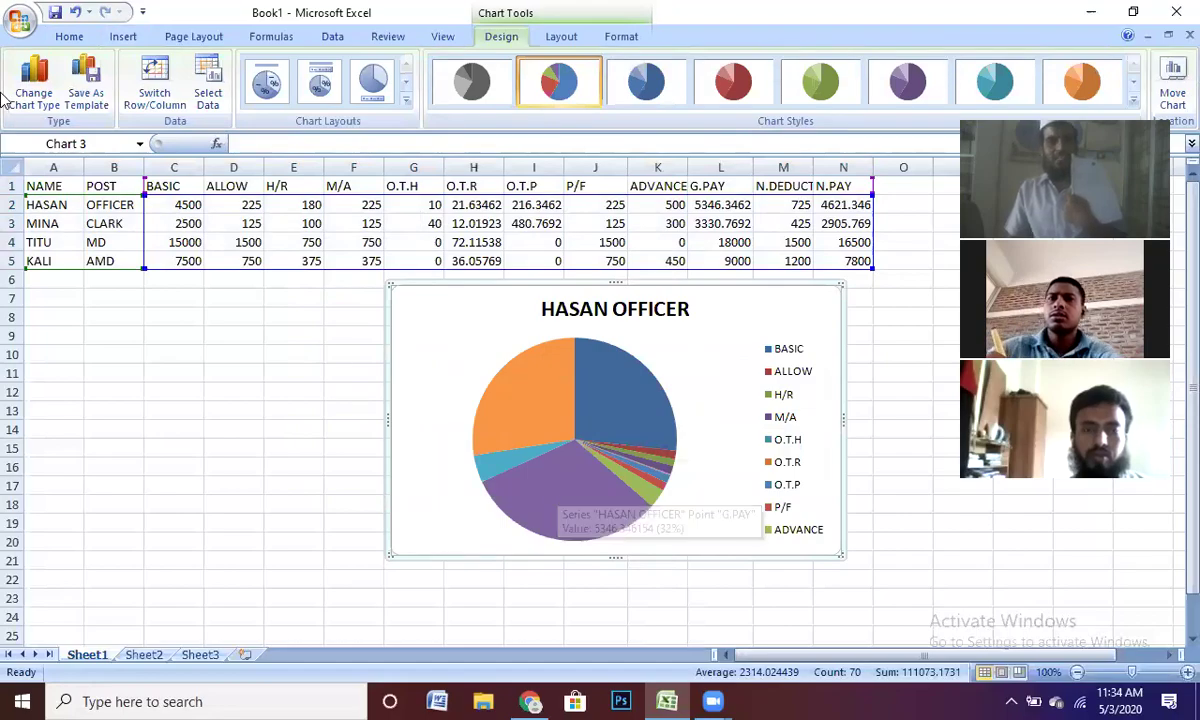
key("Delete")
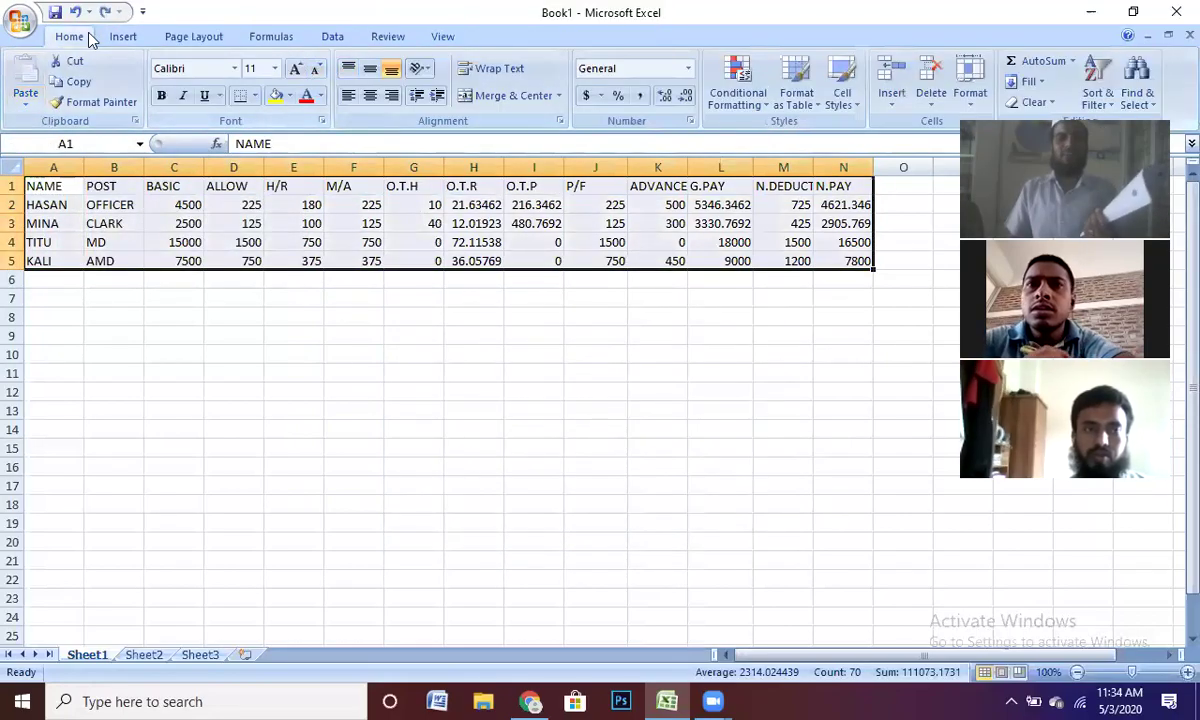
Apply all borders and a red font color to the salary table A1:N5.
left_click(120, 37)
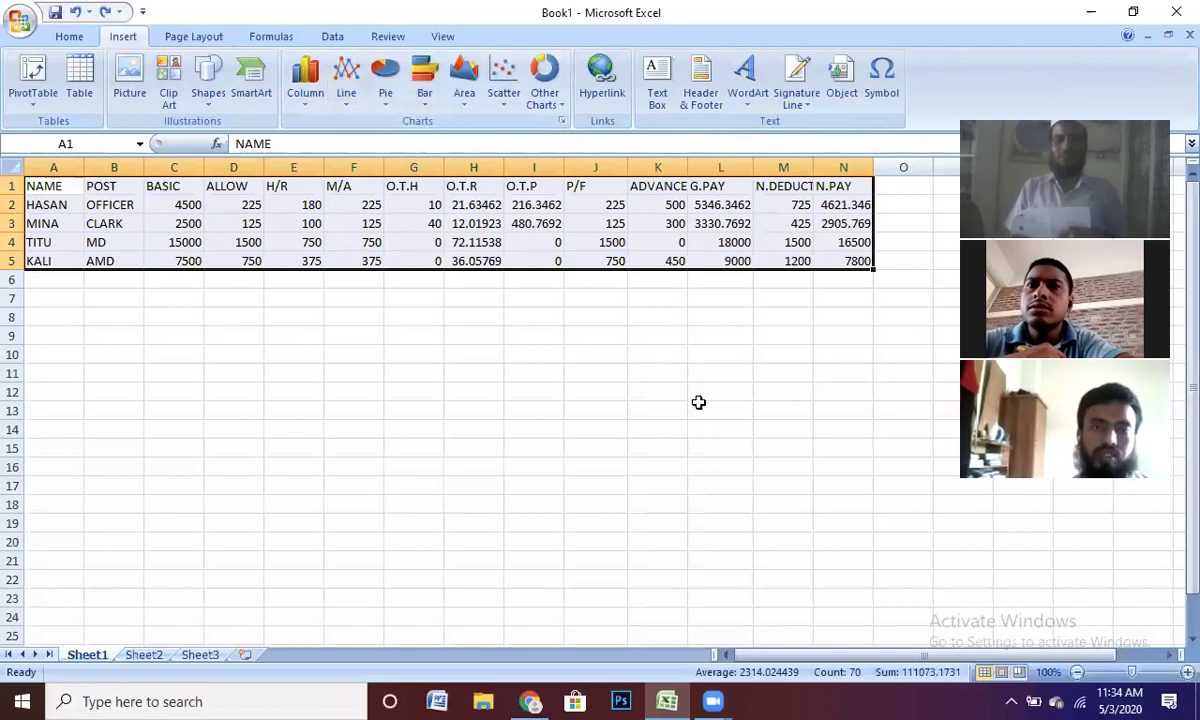
left_click(70, 37)
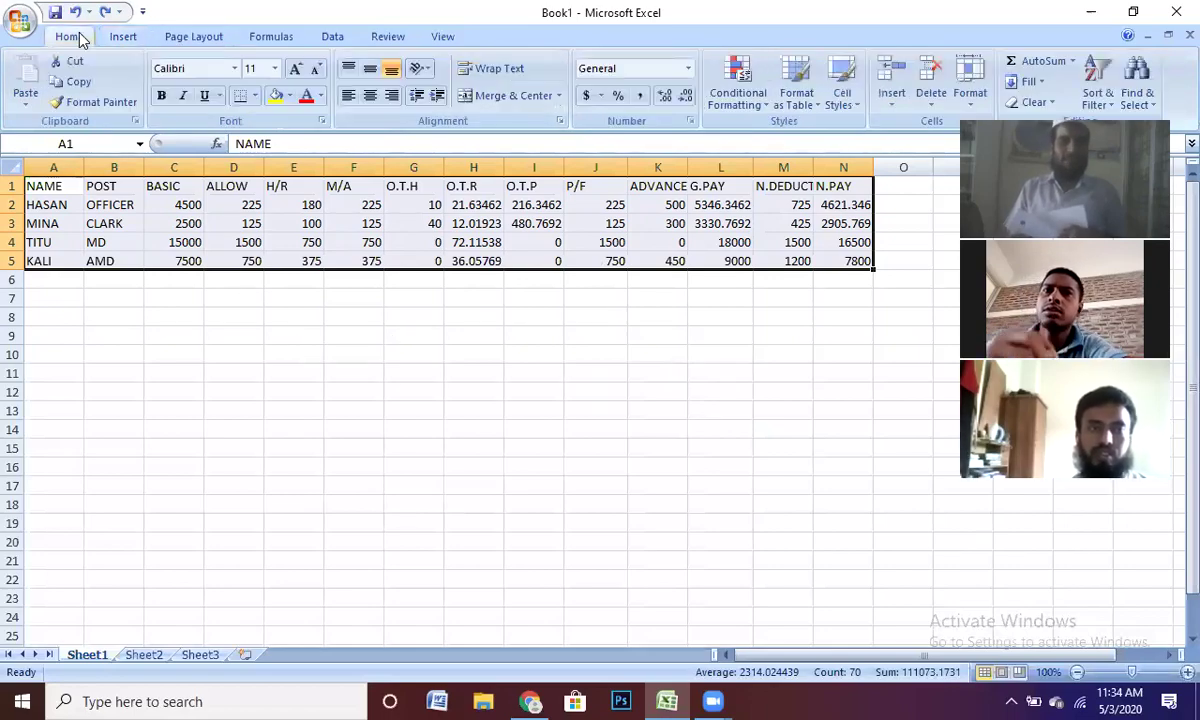
left_click(256, 97)
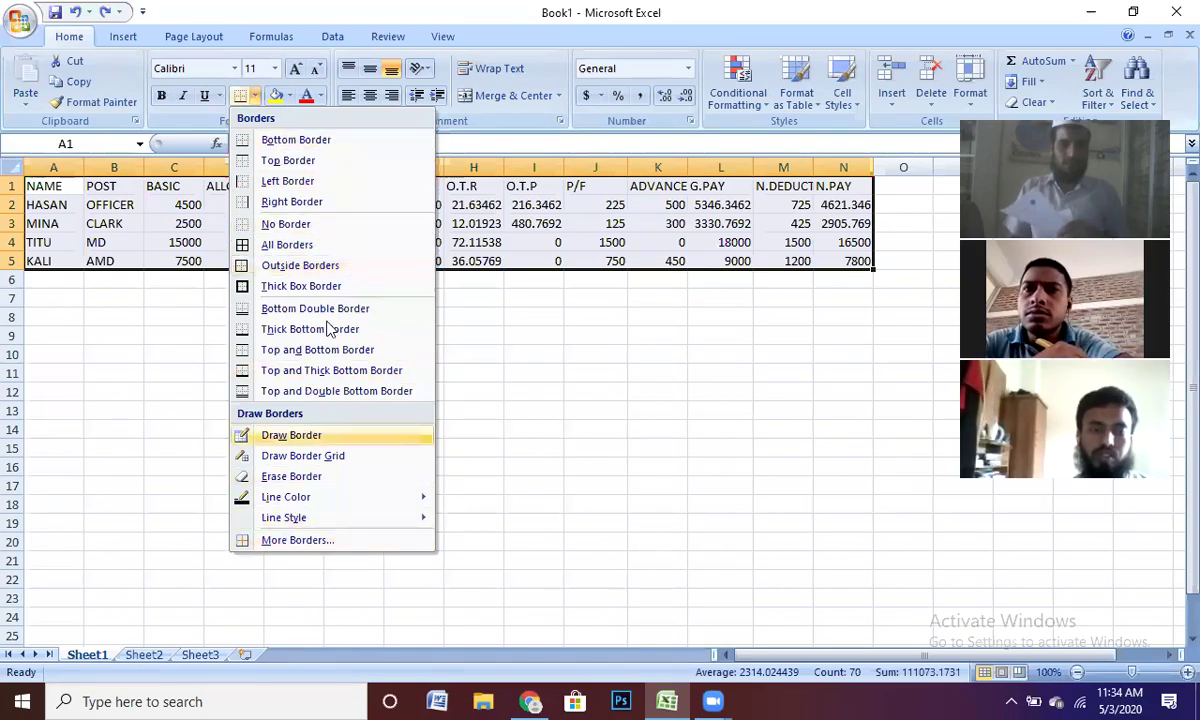
left_click(289, 246)
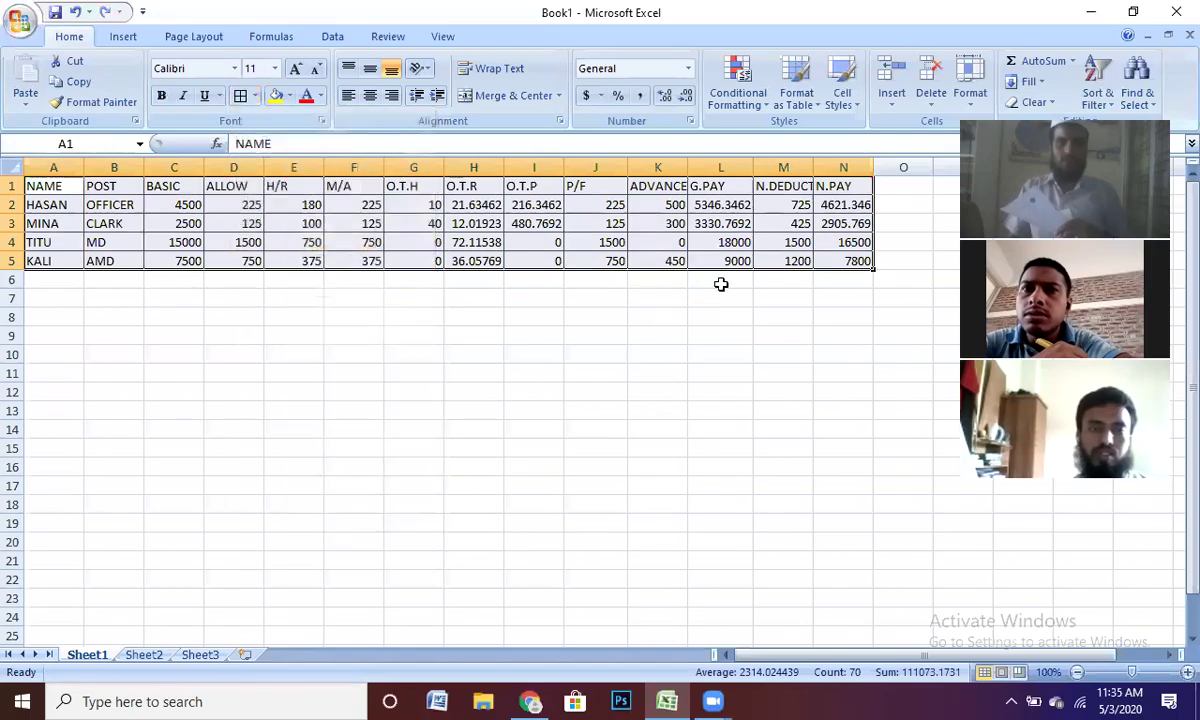
left_click(321, 97)
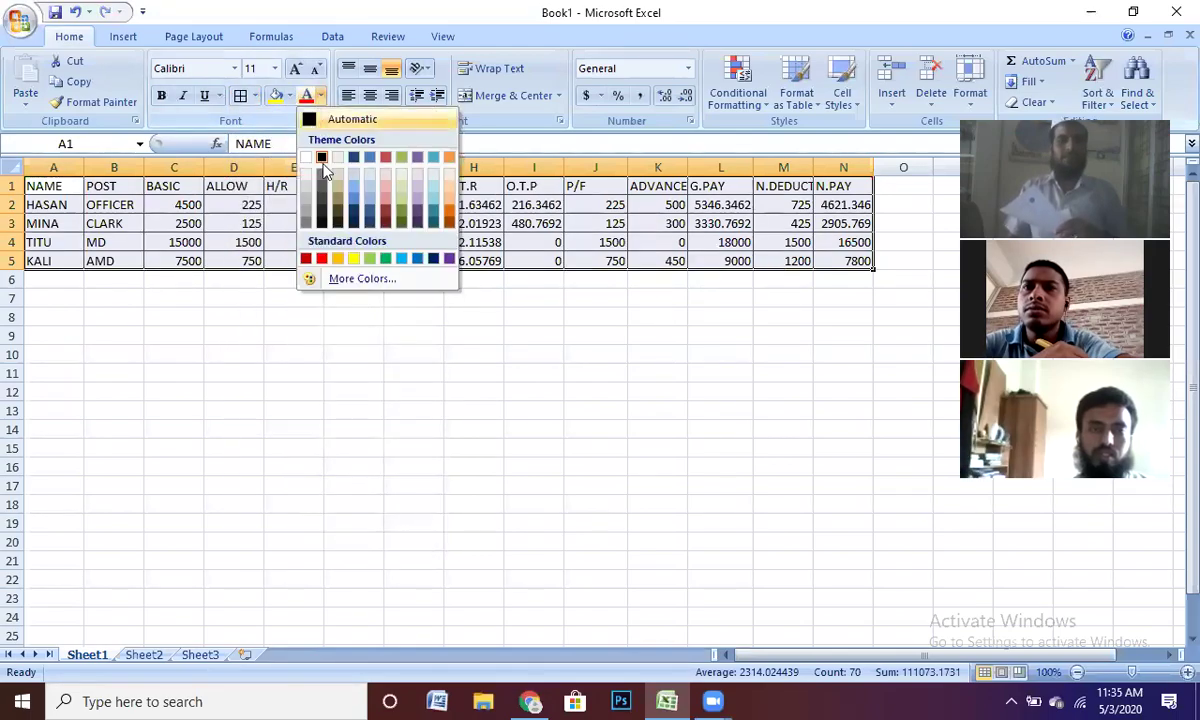
left_click(322, 259)
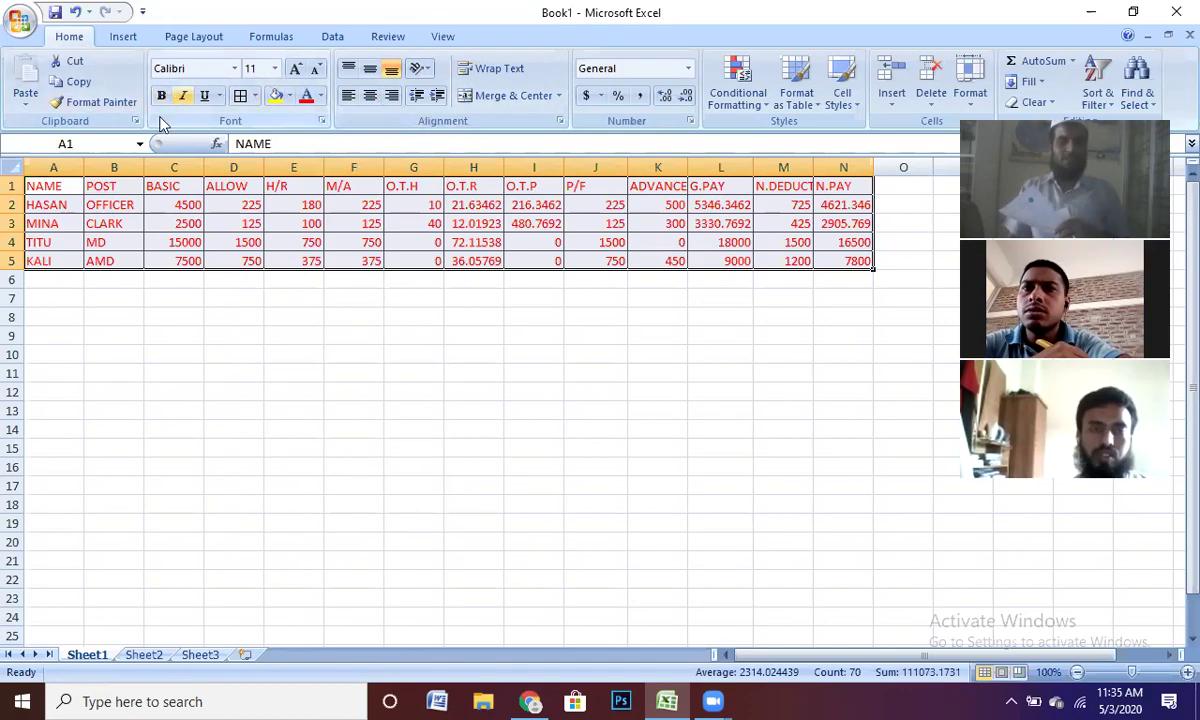
Make the header row A1:N1 of the salary table bold.
left_click(238, 225)
left_click(46, 183)
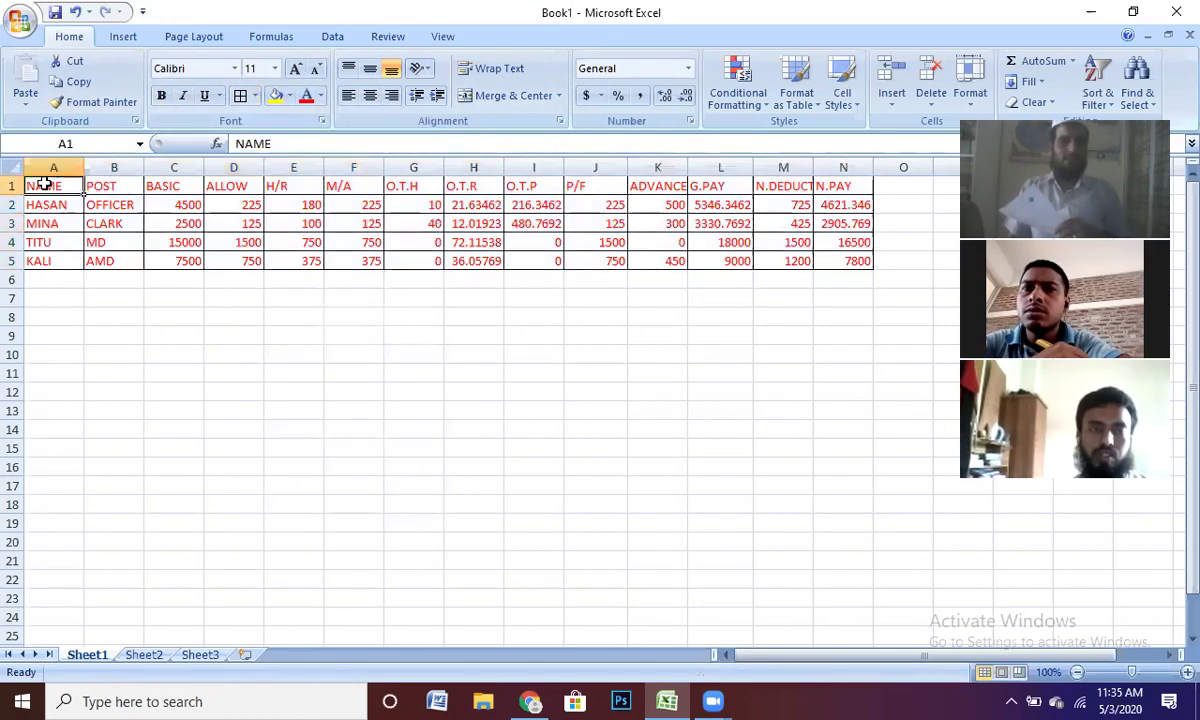
left_click_drag(88, 189, 862, 185)
left_click(161, 97)
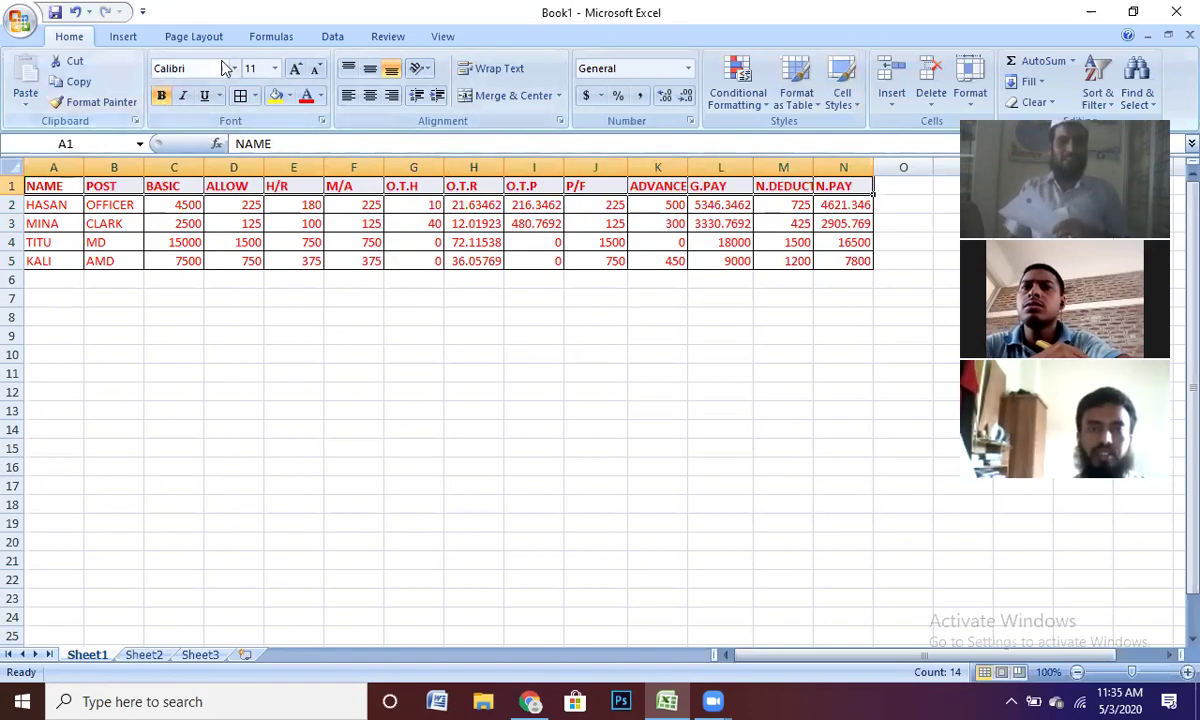
left_click(121, 36)
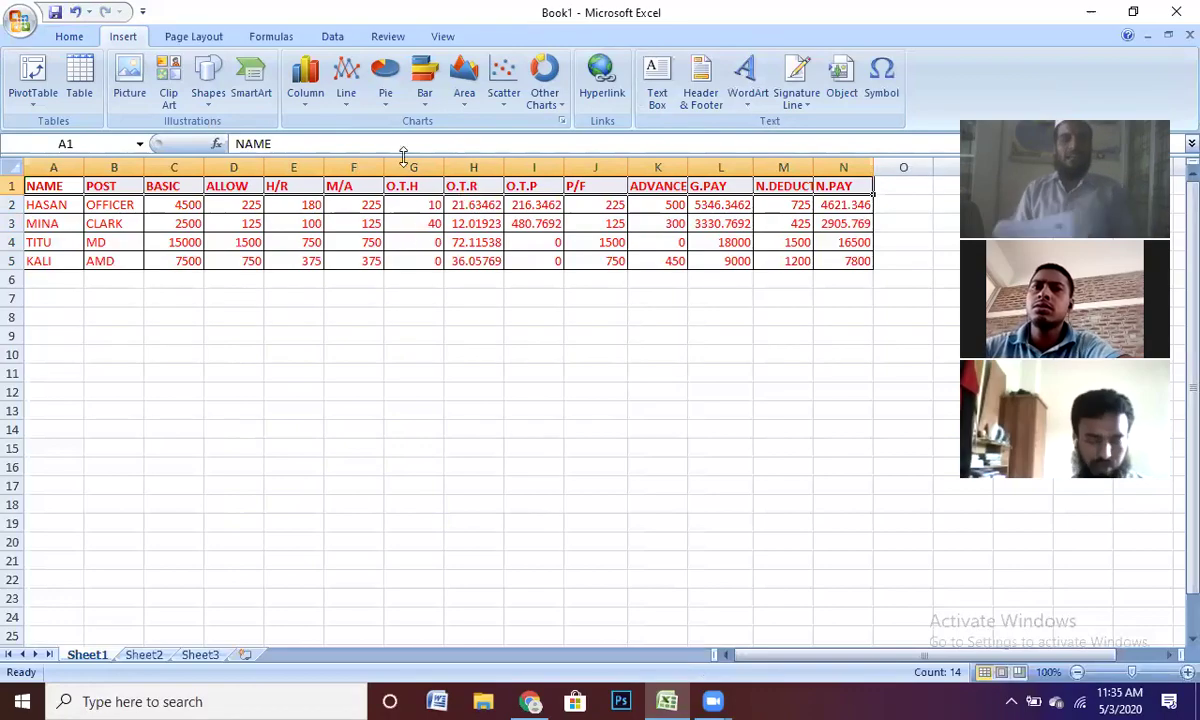
left_click(178, 37)
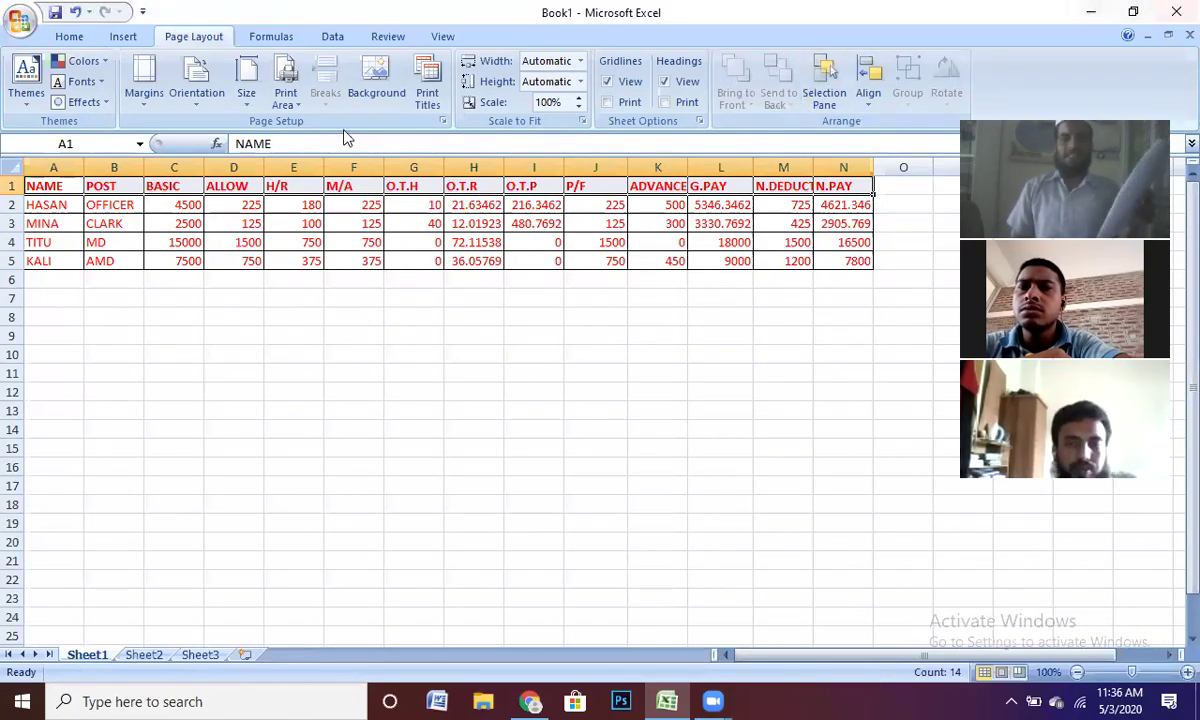
left_click(271, 37)
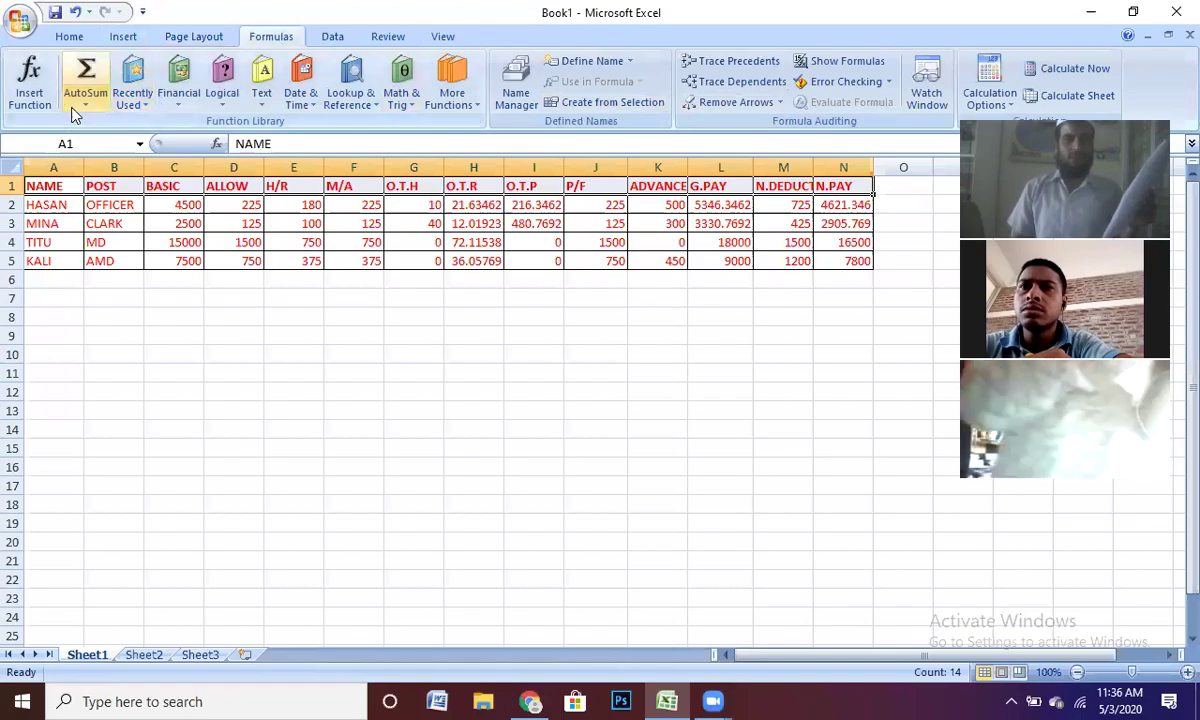
left_click(339, 38)
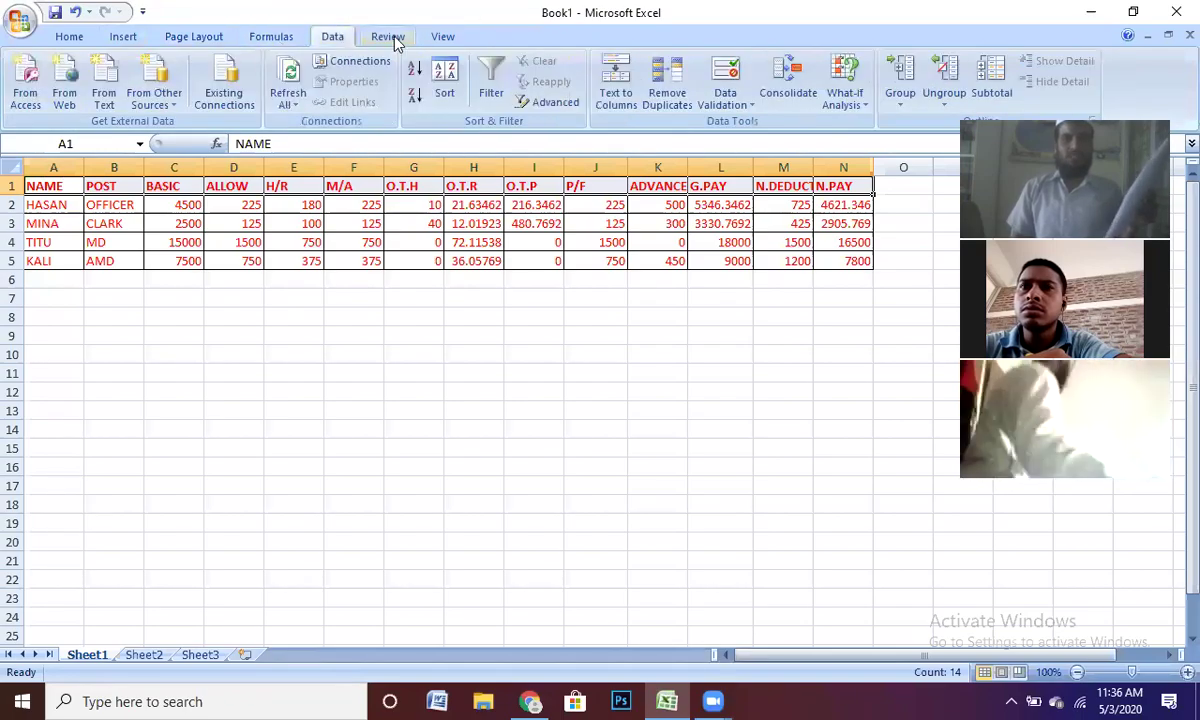
left_click(389, 37)
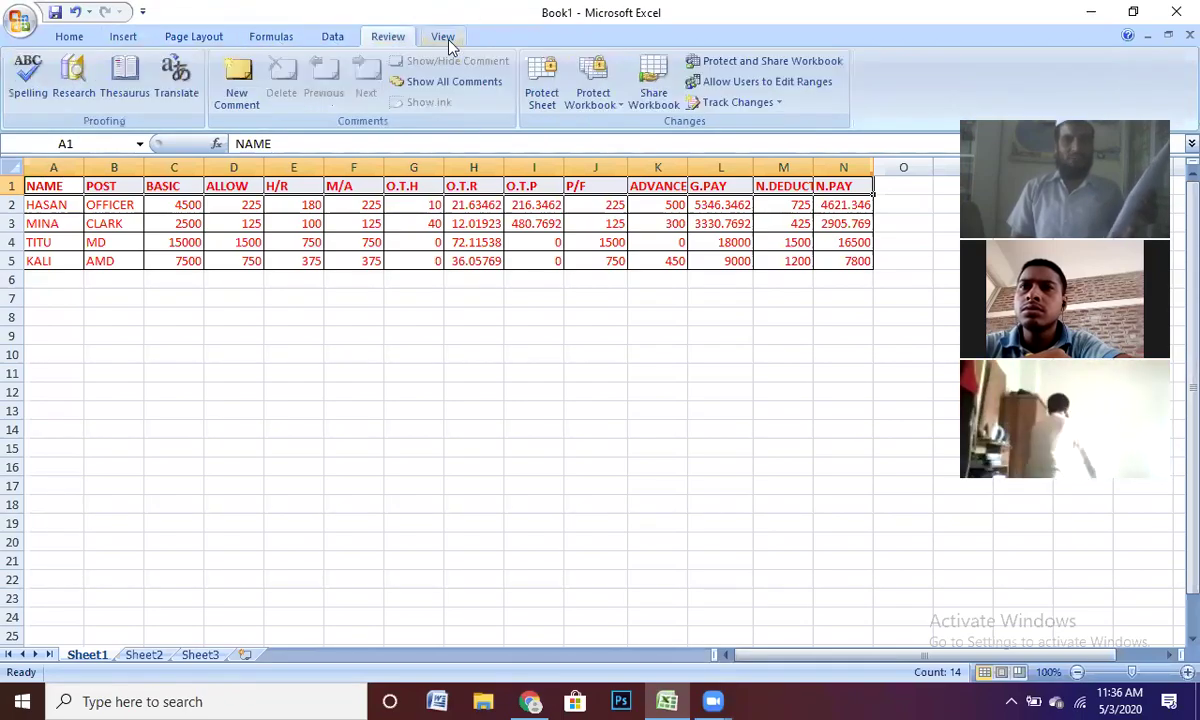
left_click(442, 40)
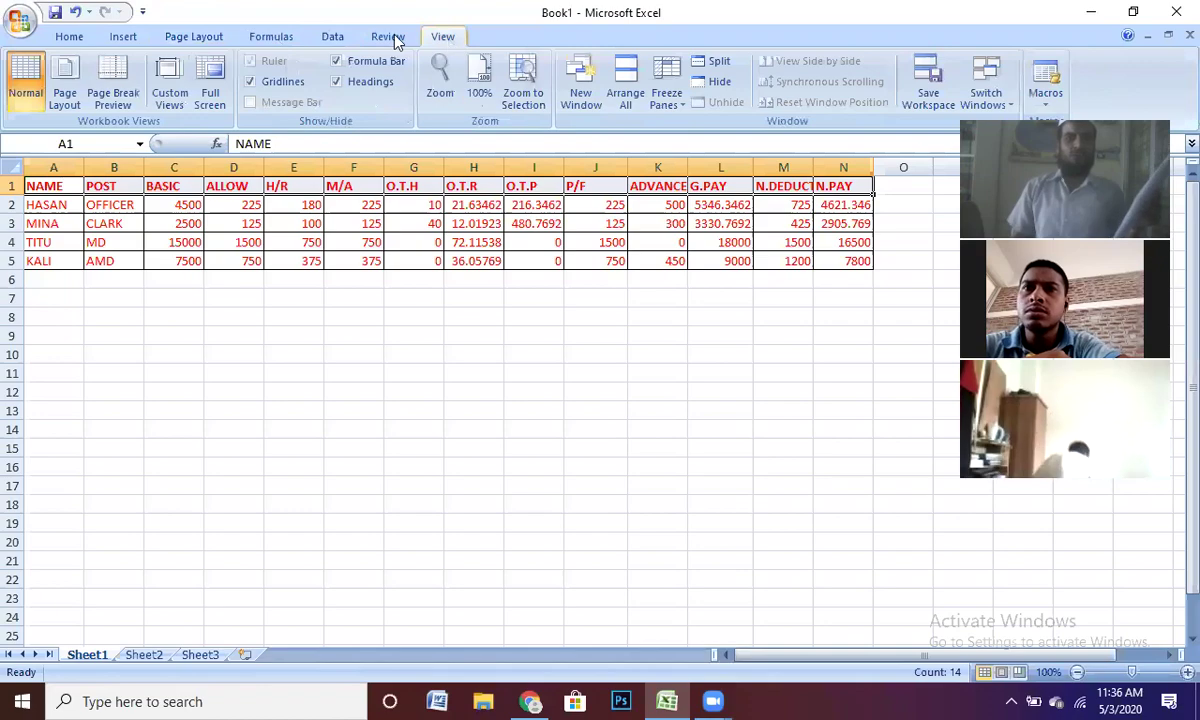
left_click(69, 38)
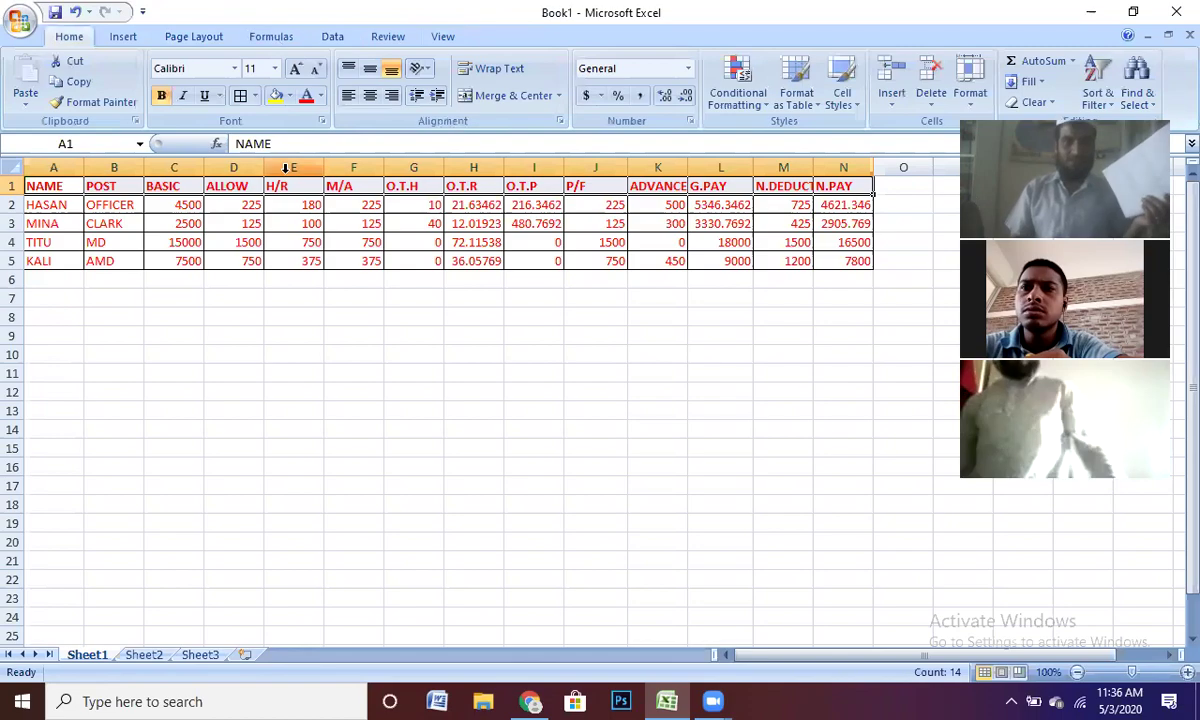
Turn on filtering for the POST and BASIC header cells B1:C1.
left_click(368, 348)
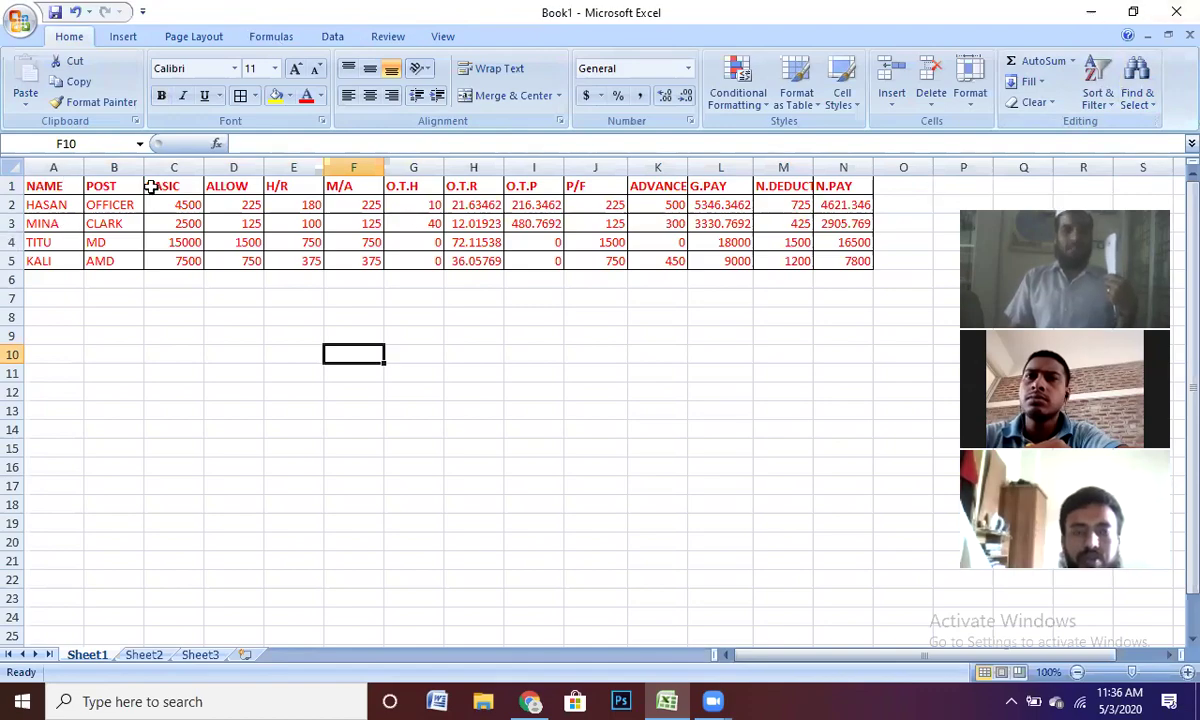
left_click_drag(98, 187, 162, 187)
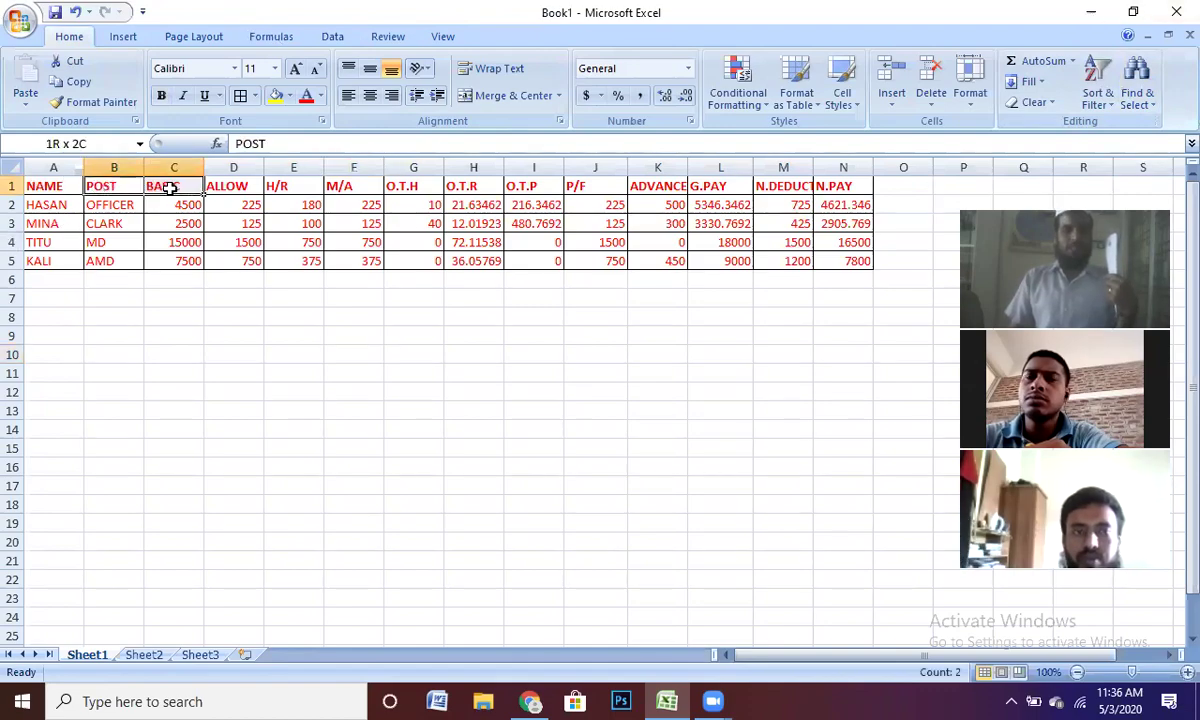
left_click(1098, 95)
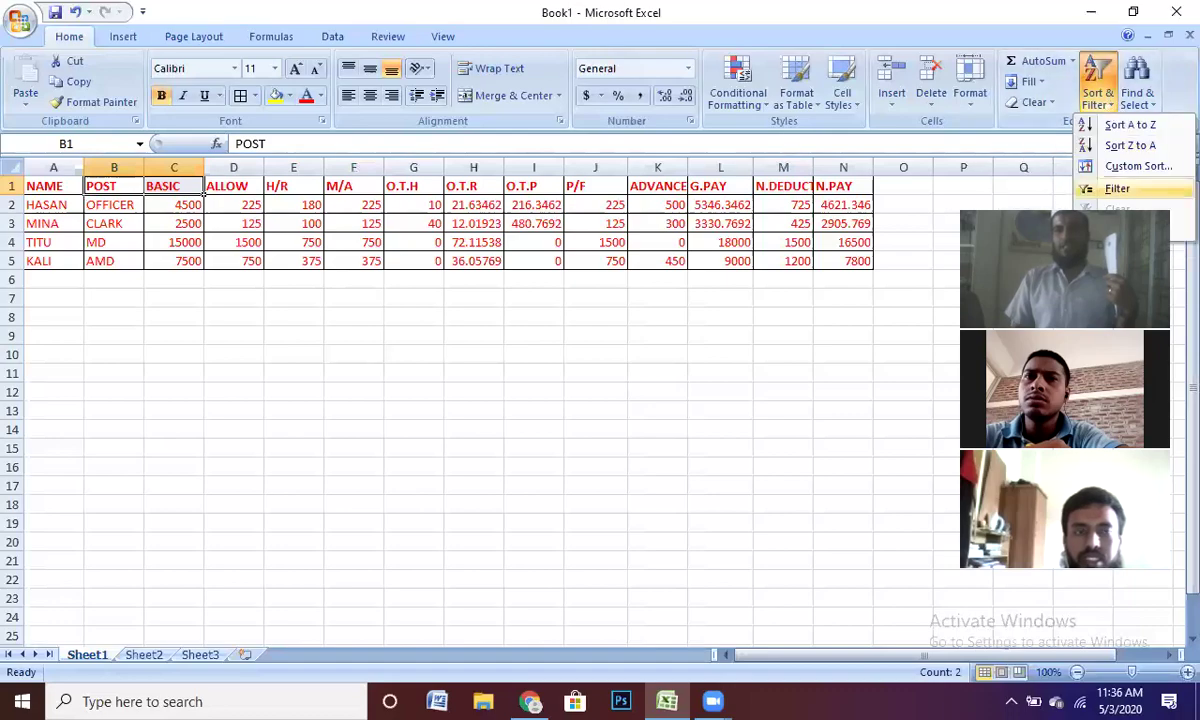
left_click(1112, 188)
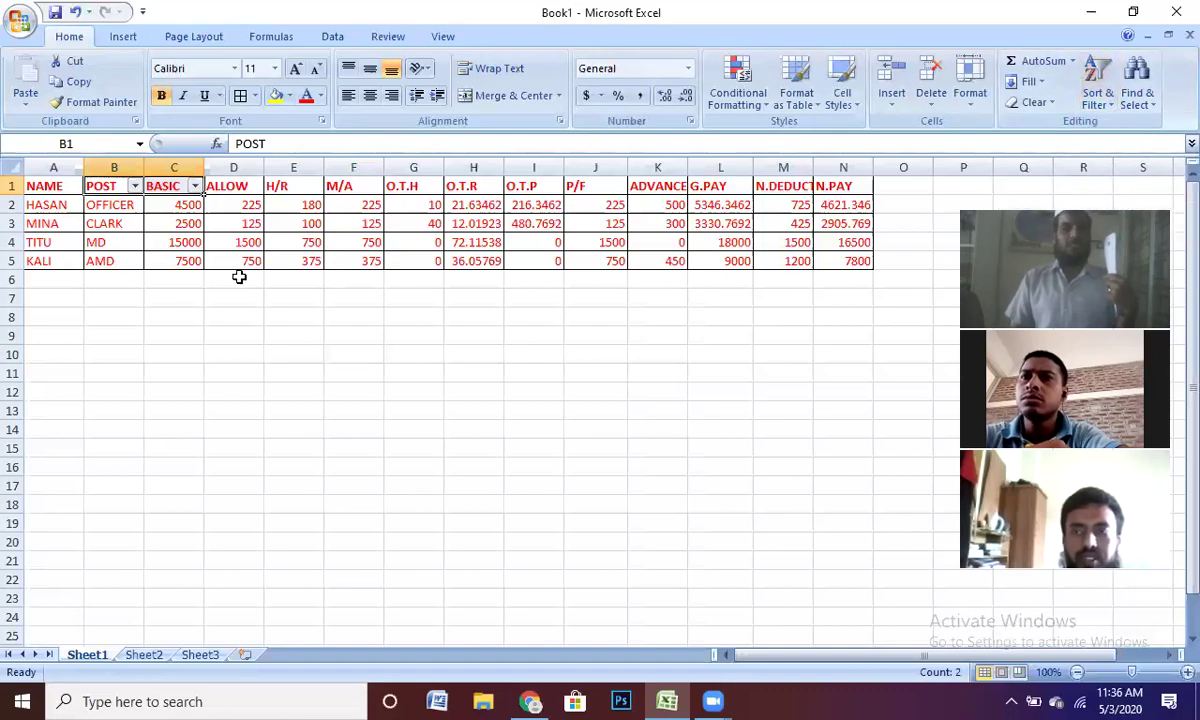
Filter the BASIC column to show only 7500, and turn off filtering to restore all rows.
left_click(195, 187)
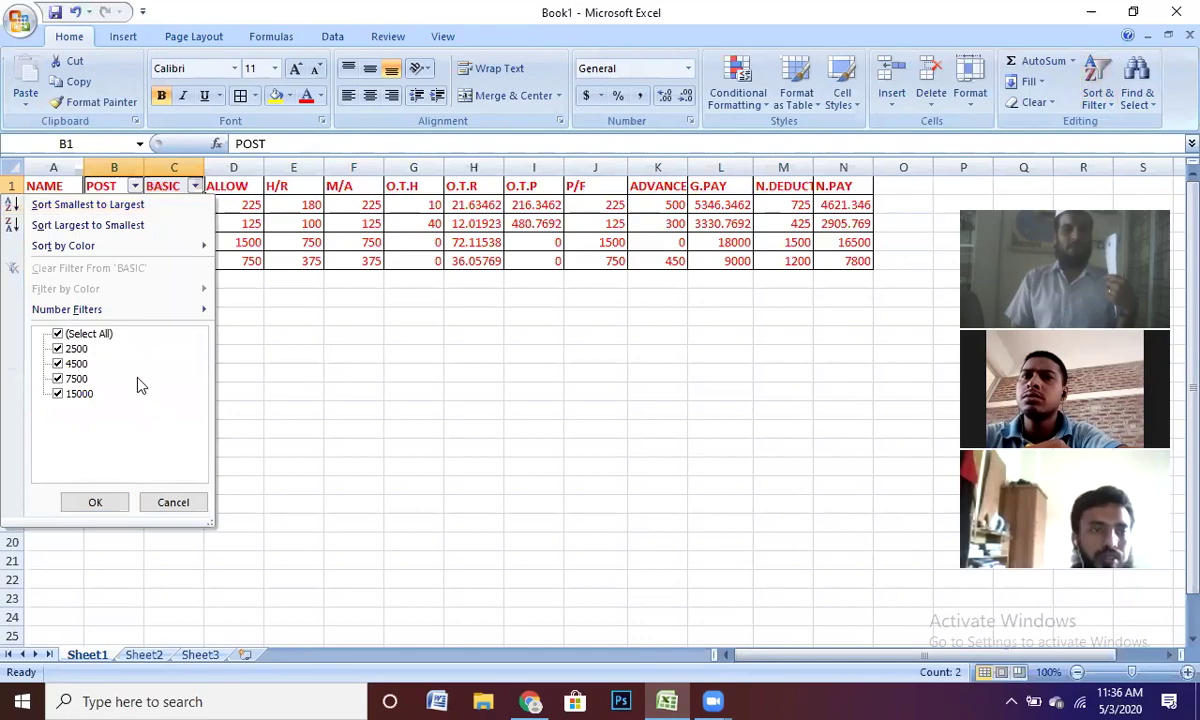
left_click(58, 335)
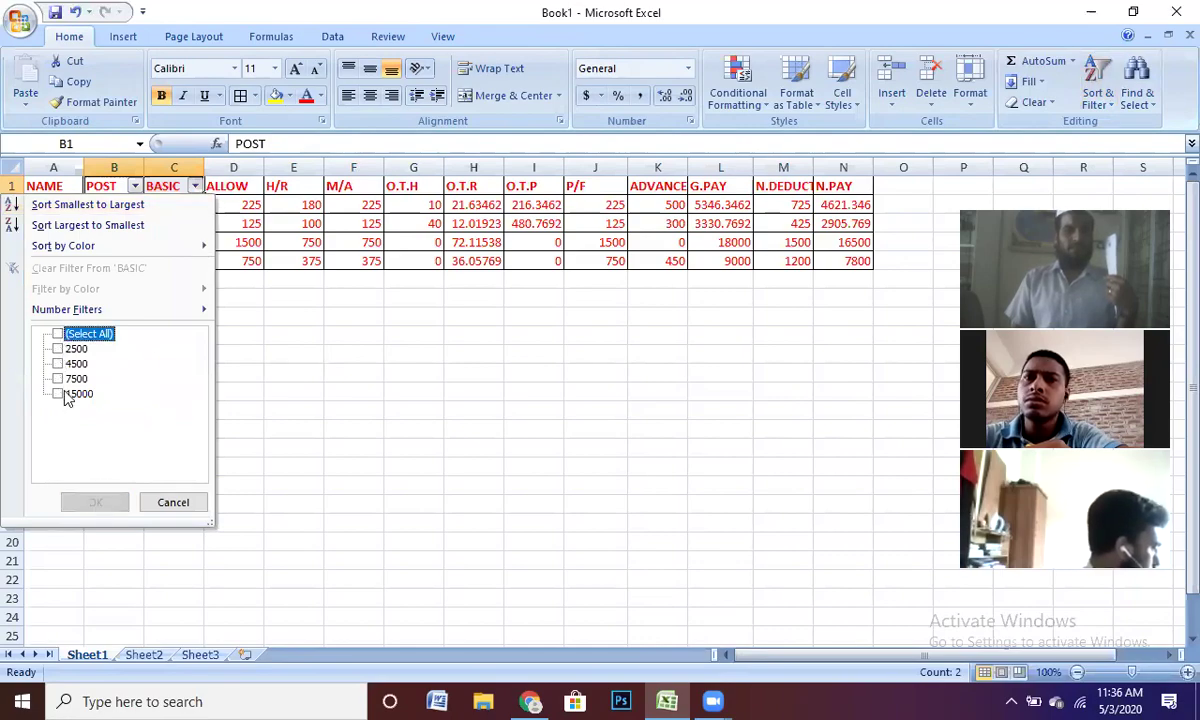
left_click(58, 379)
left_click(95, 502)
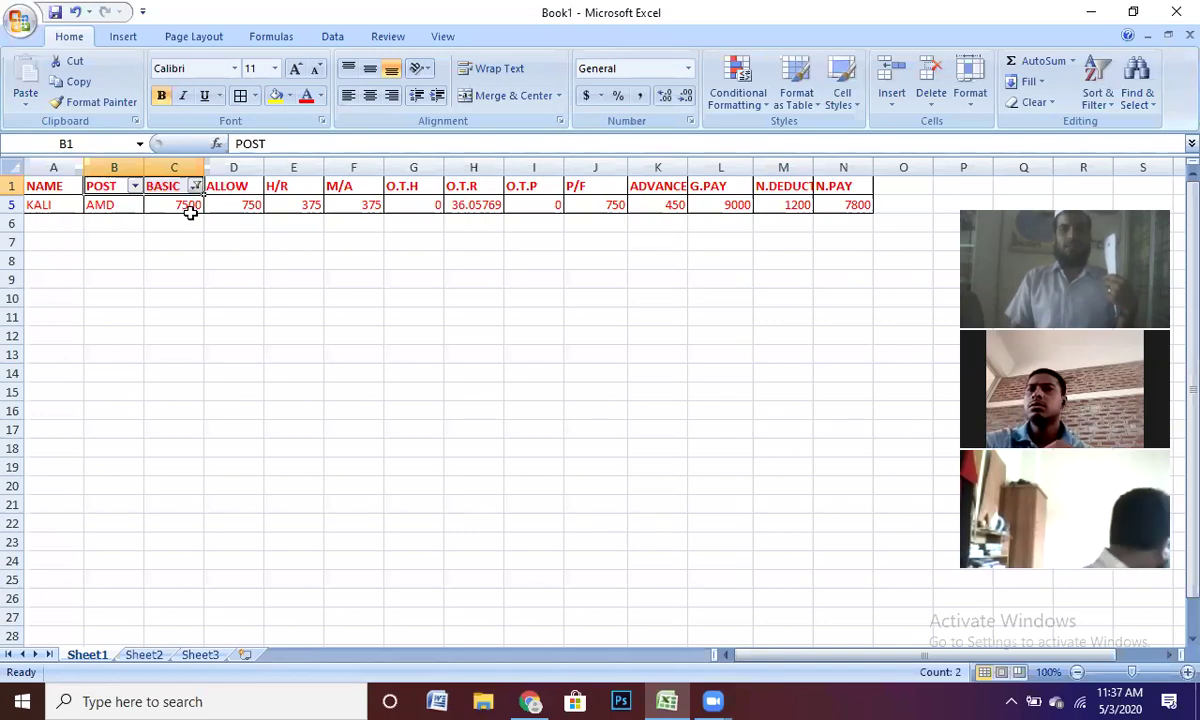
left_click(1110, 108)
left_click(1100, 190)
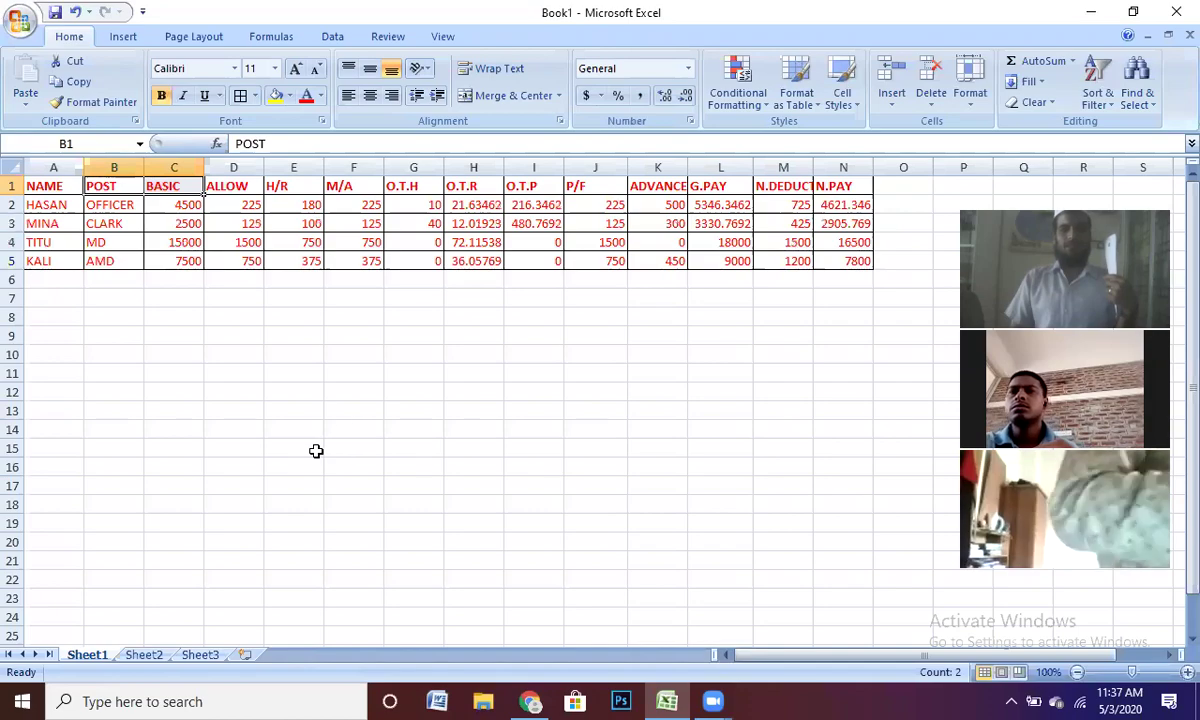
Examine which row 2 cells of the salary table hold entered values or formulas, checking BASIC, ALLOW, O.T.H, ADVANCE and O.T.R.
left_click(464, 367)
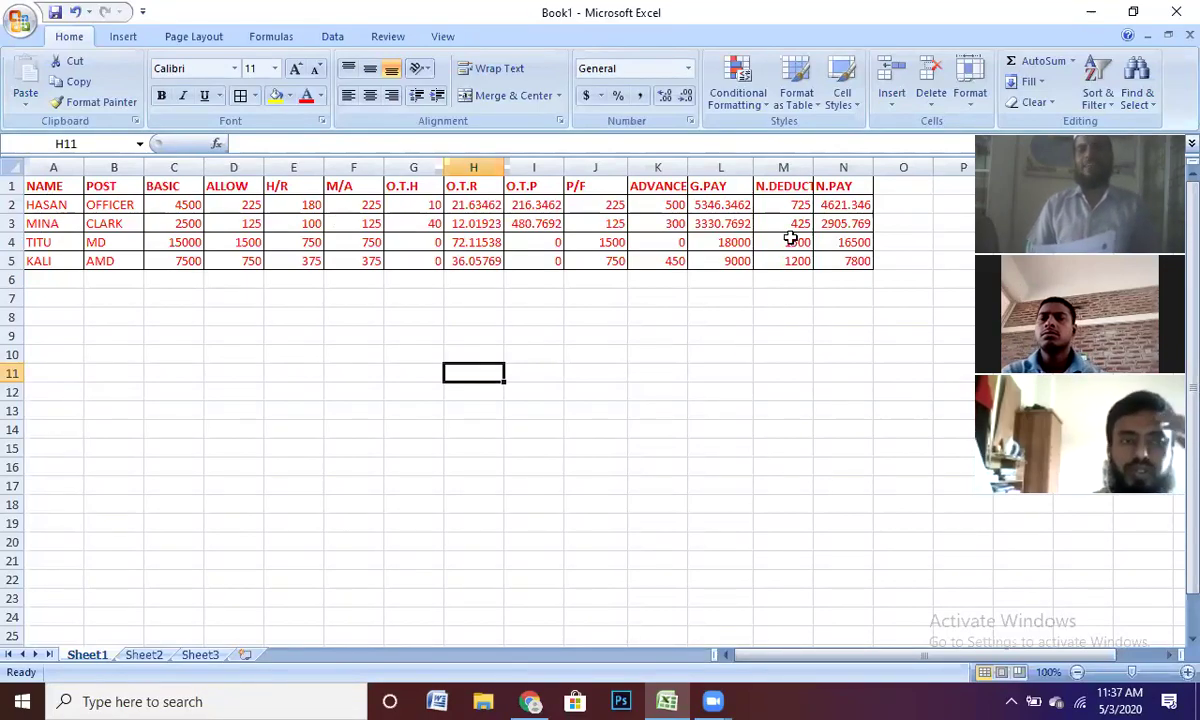
left_click_drag(225, 181, 840, 260)
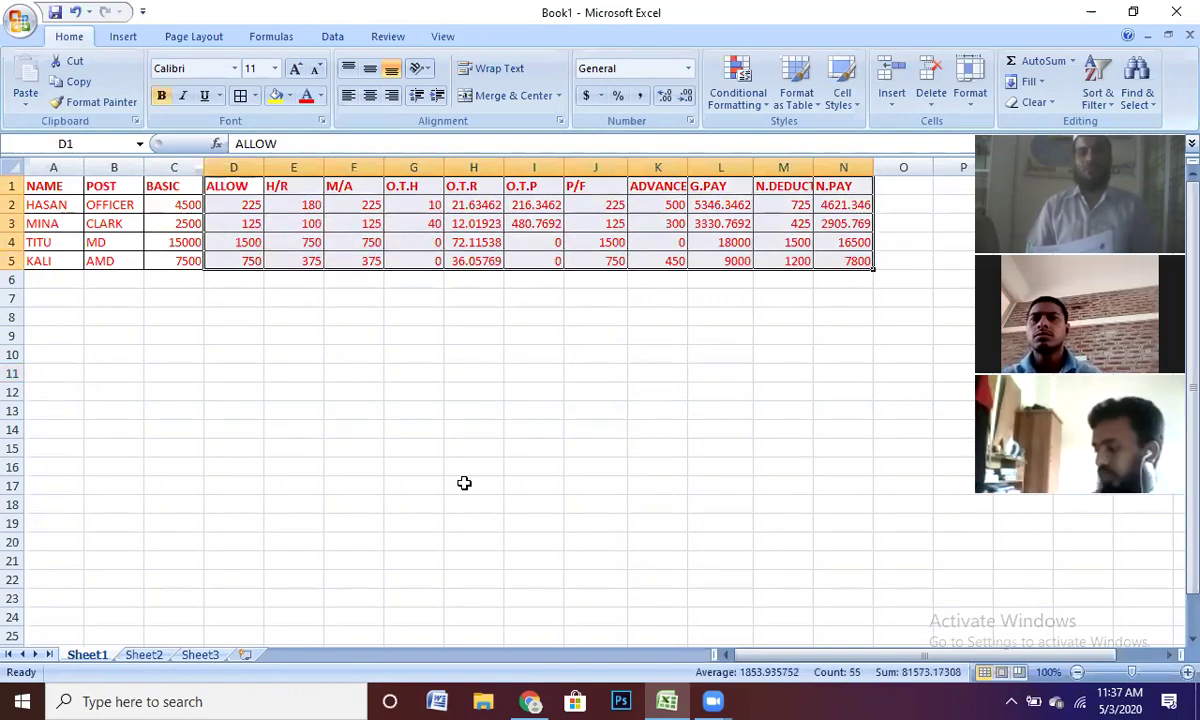
left_click(484, 460)
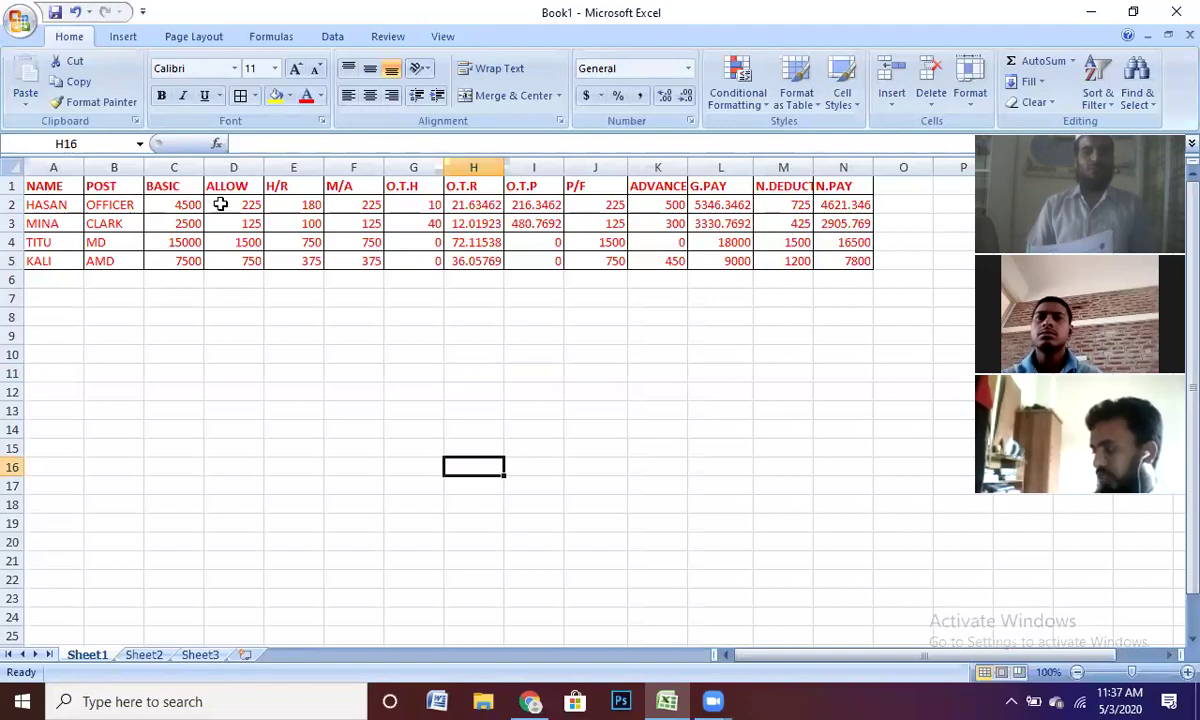
left_click(186, 206)
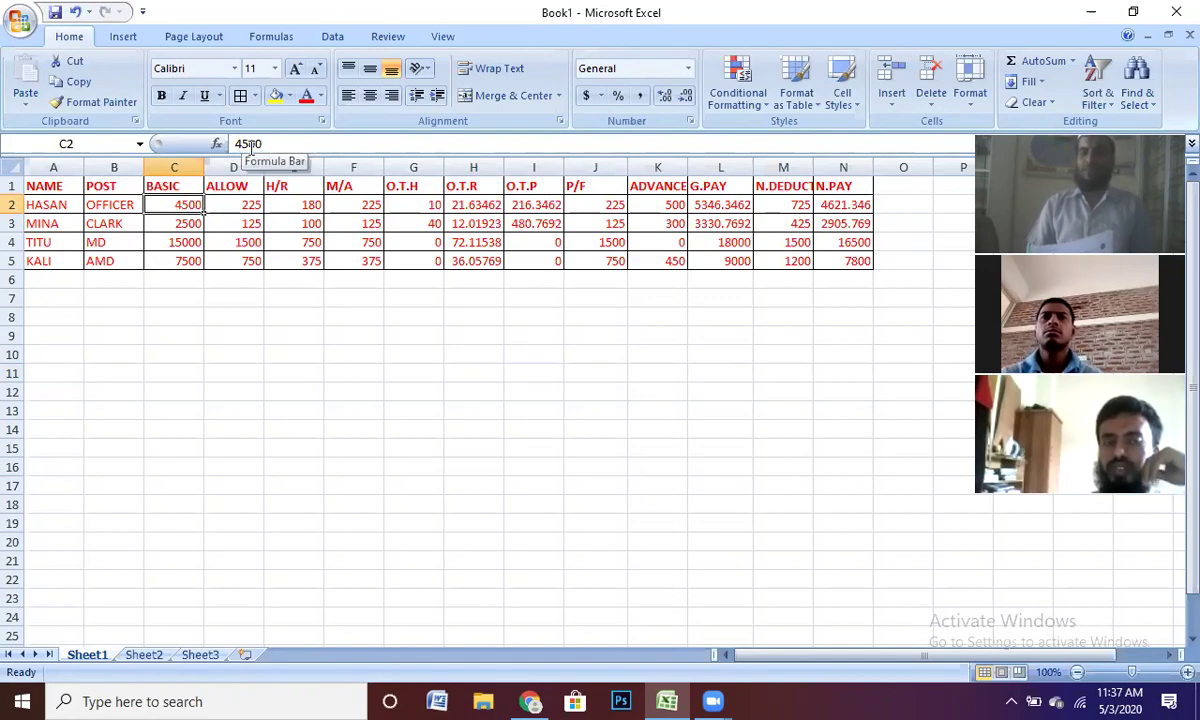
left_click(245, 204)
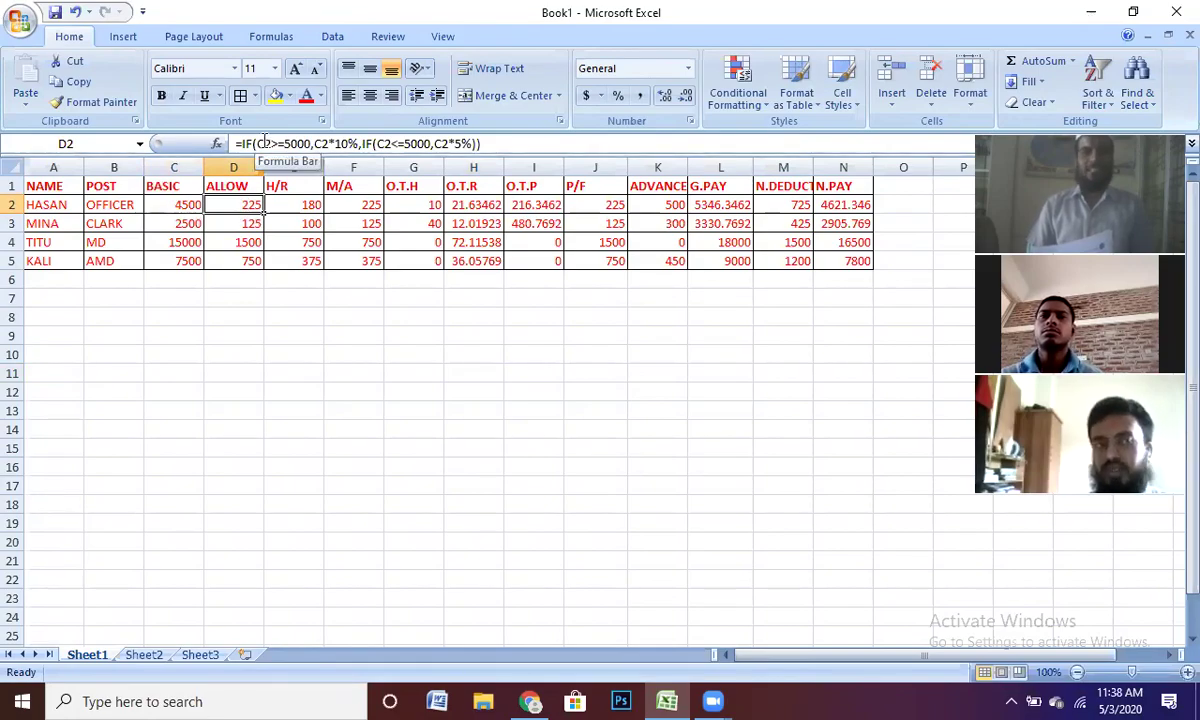
left_click(425, 204)
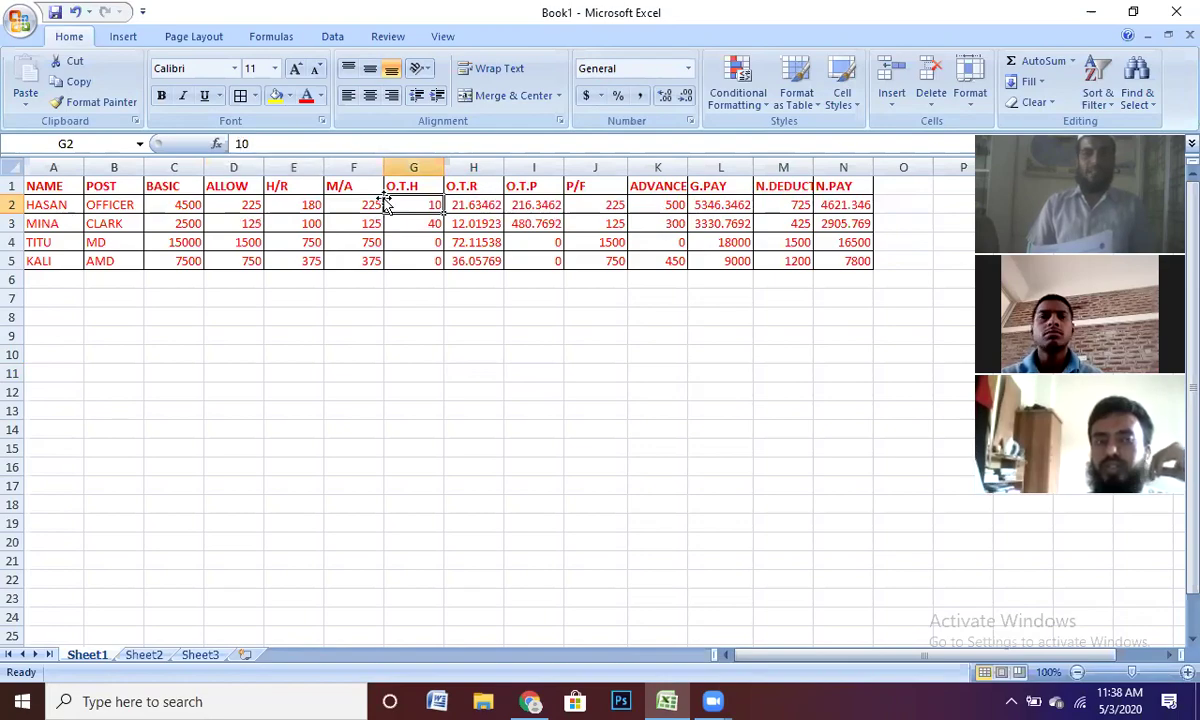
left_click(665, 204)
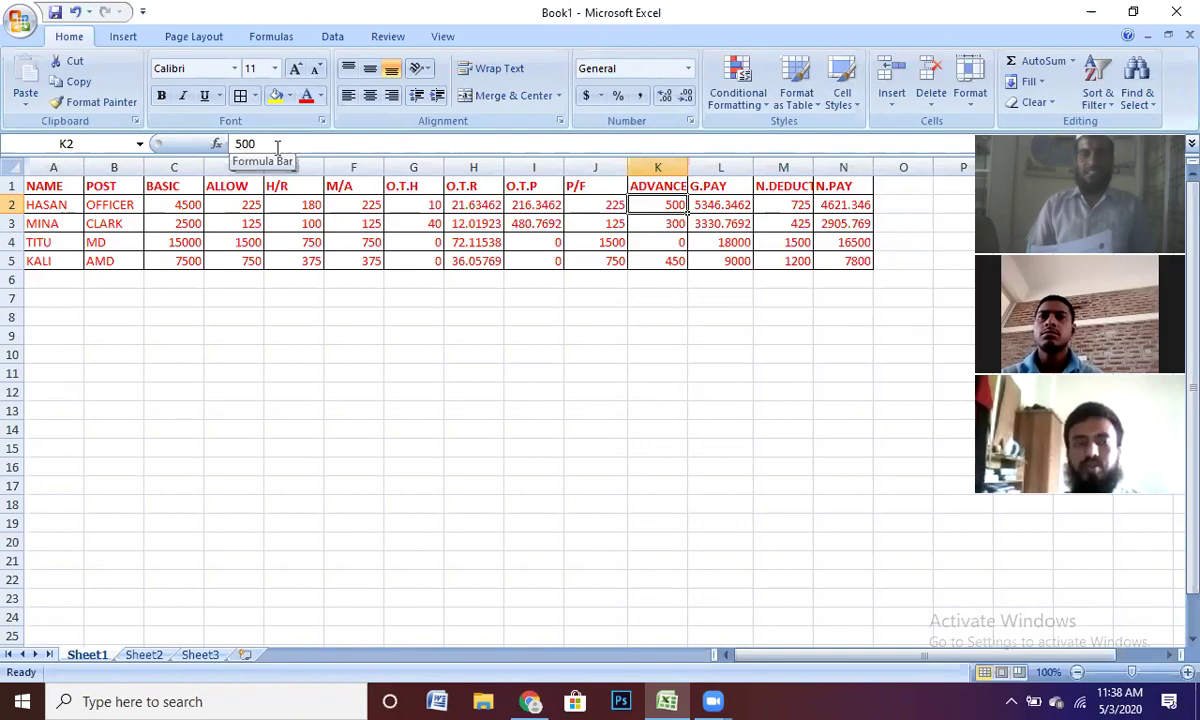
left_click(476, 204)
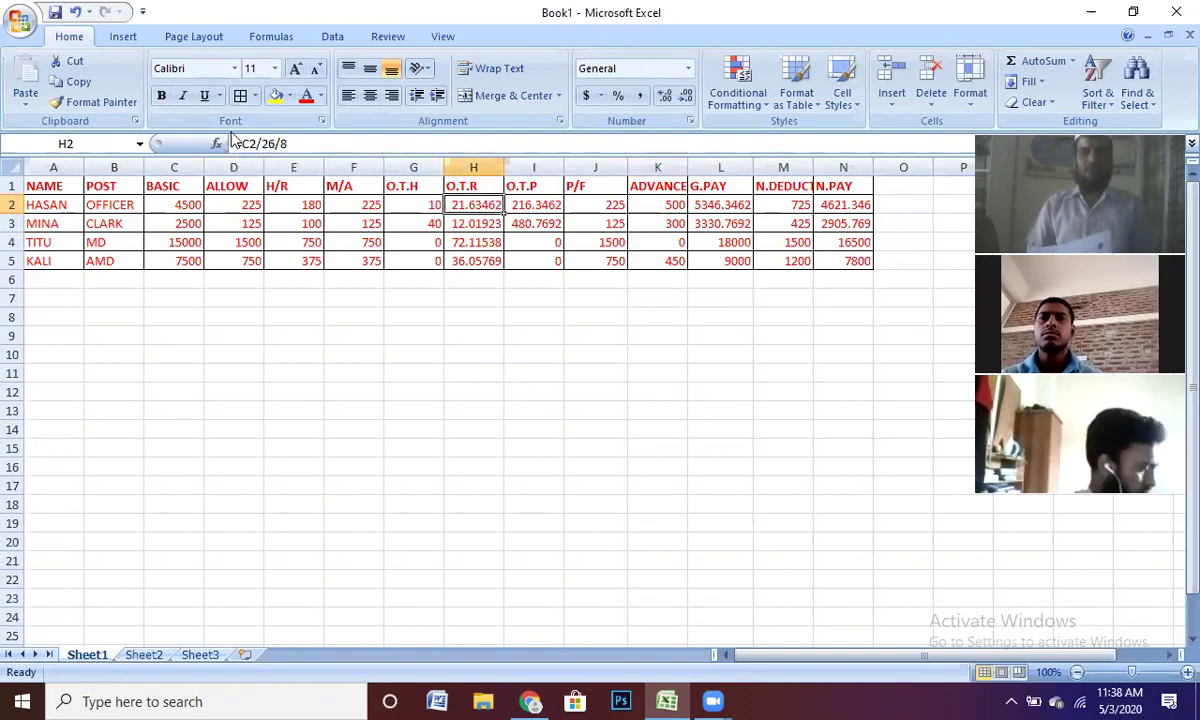